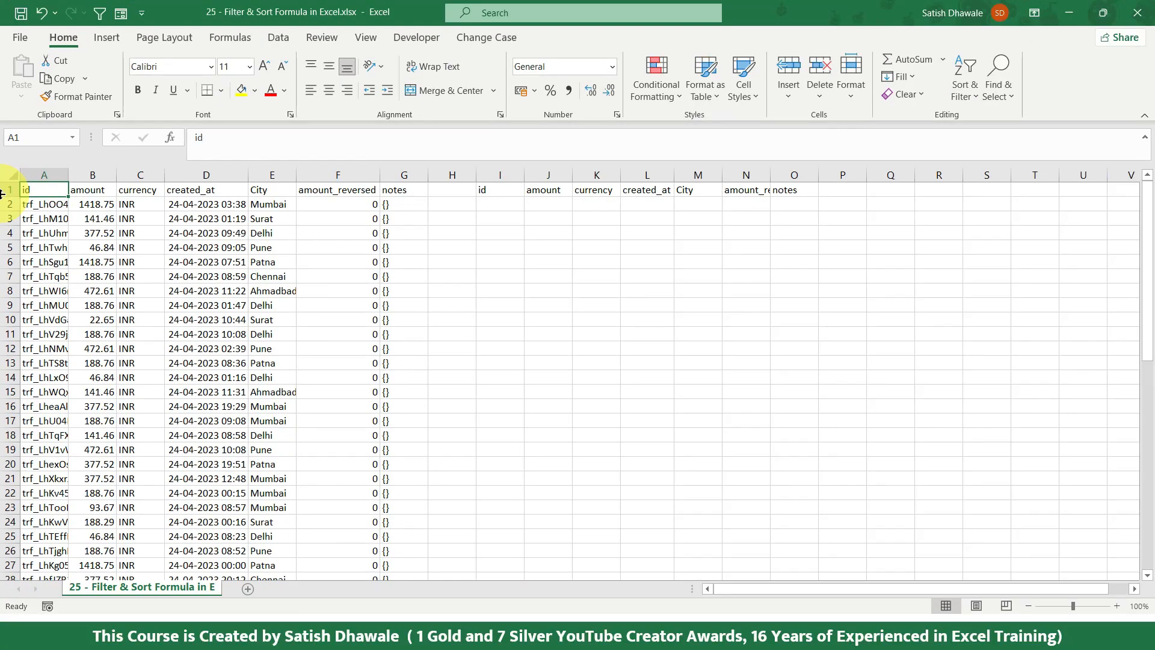
- Autofit columns A through G of the source table and look over the City values from E2 down
left_click_drag(48, 174, 391, 173)
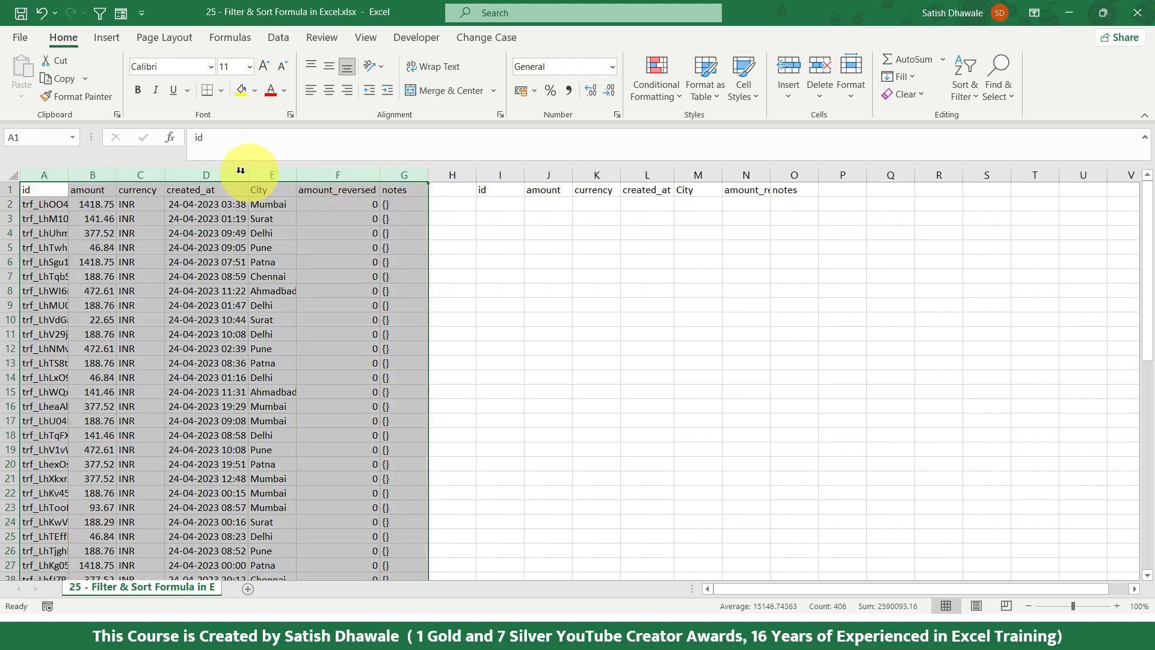
double_click(68, 173)
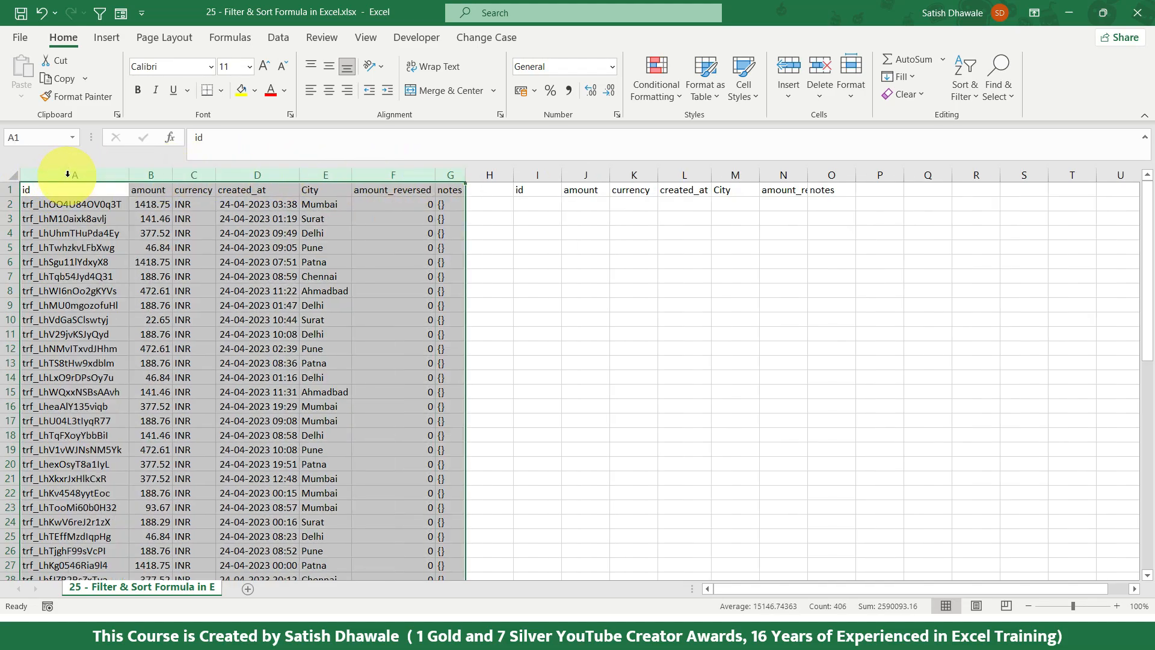
left_click_drag(327, 207, 330, 254)
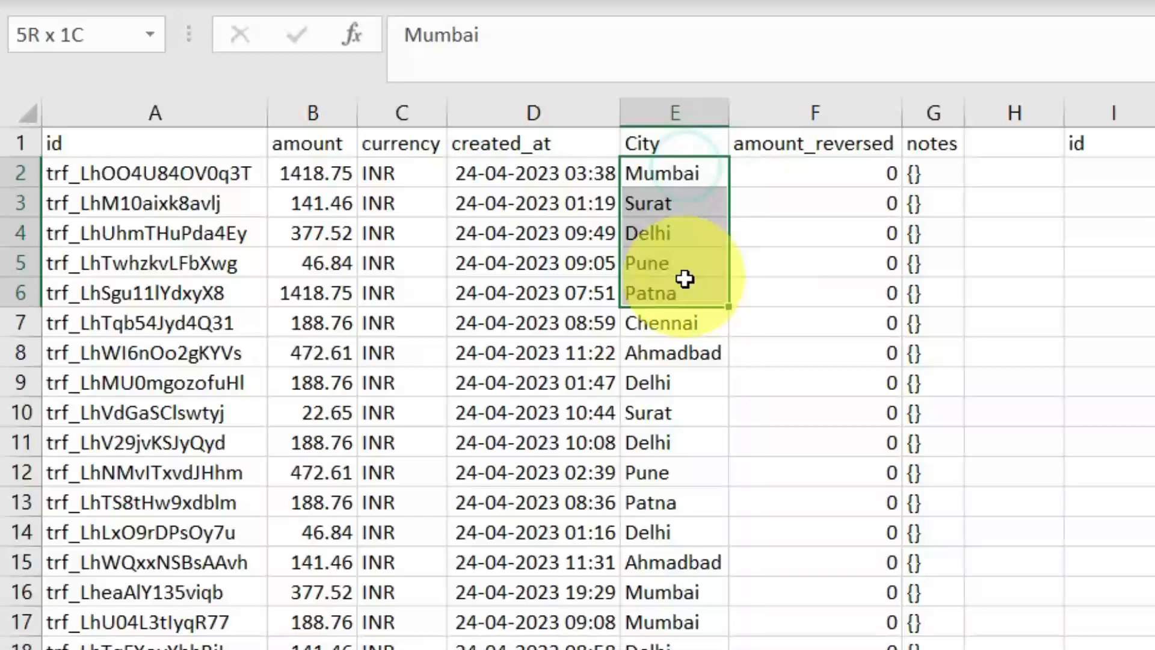
left_click_drag(686, 279, 687, 384)
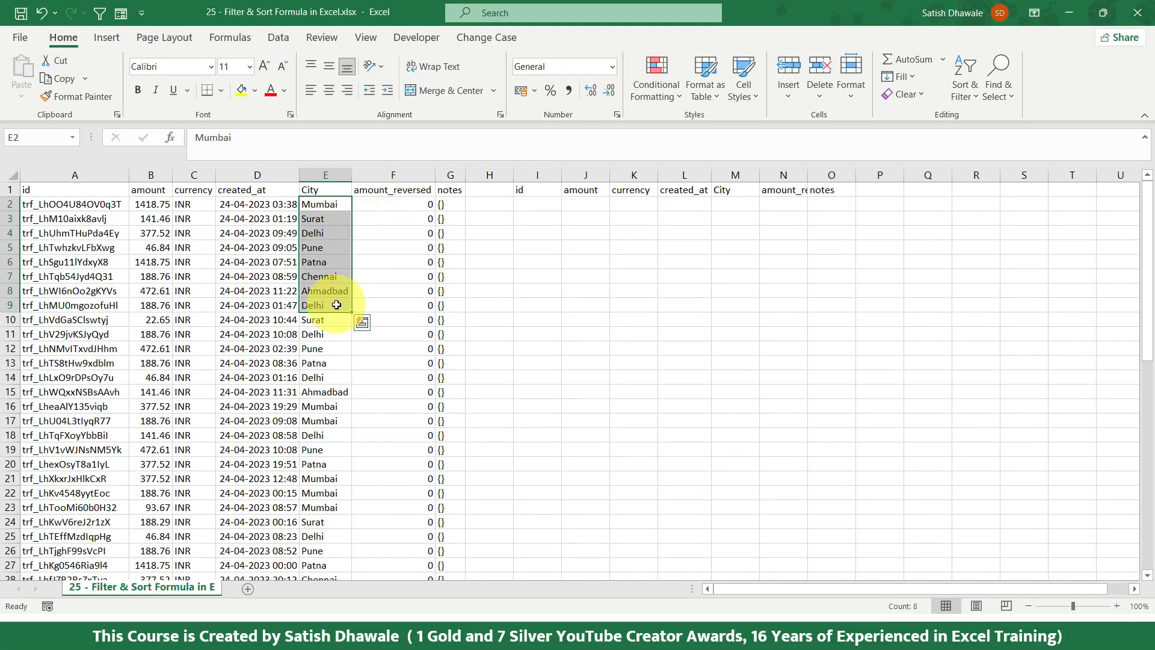
- Widen the currency column K and amount_reversed column N of the empty output table, and select cell I2
left_click_drag(514, 174, 820, 184)
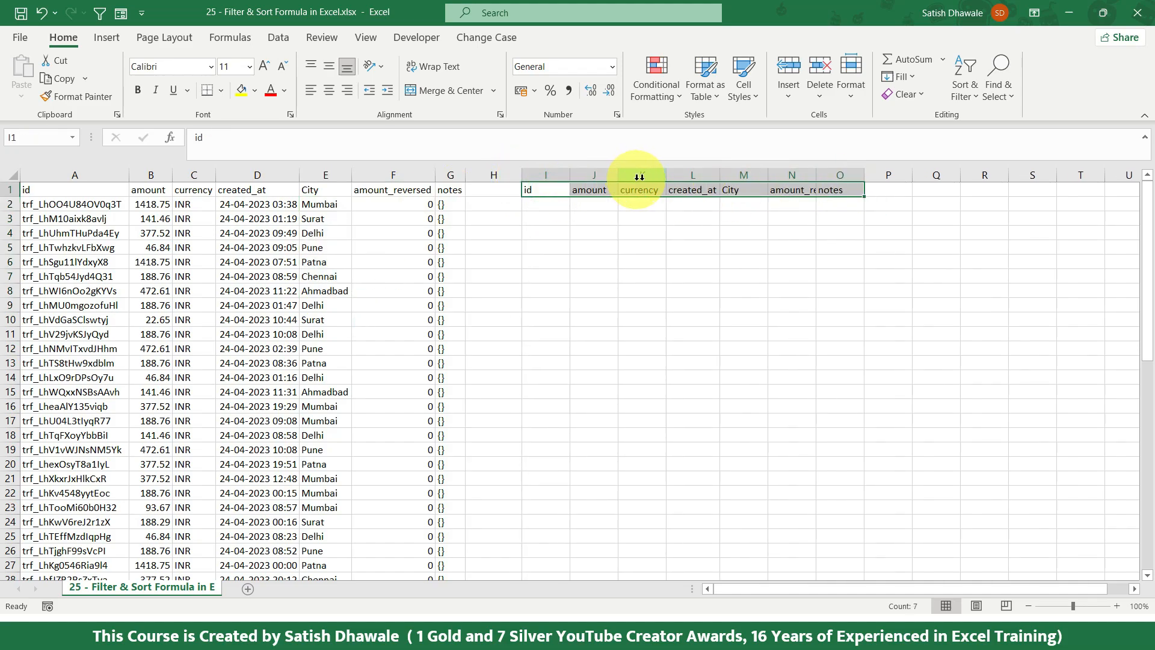
left_click_drag(669, 177, 679, 175)
left_click_drag(829, 175, 855, 175)
left_click(548, 202)
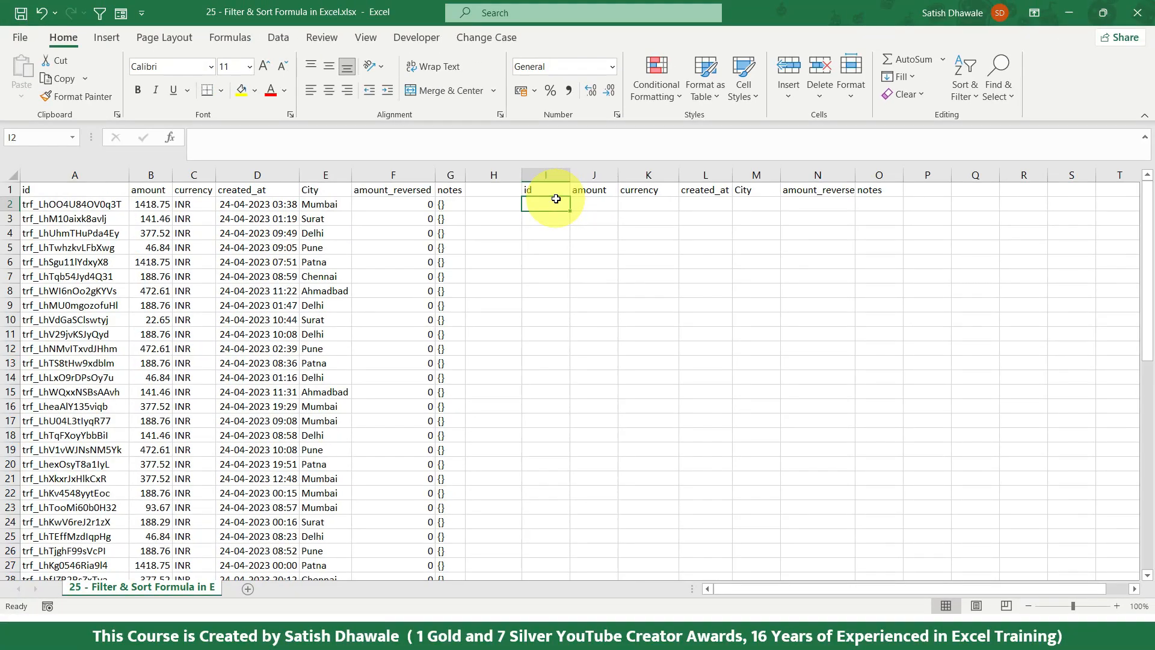
type("=")
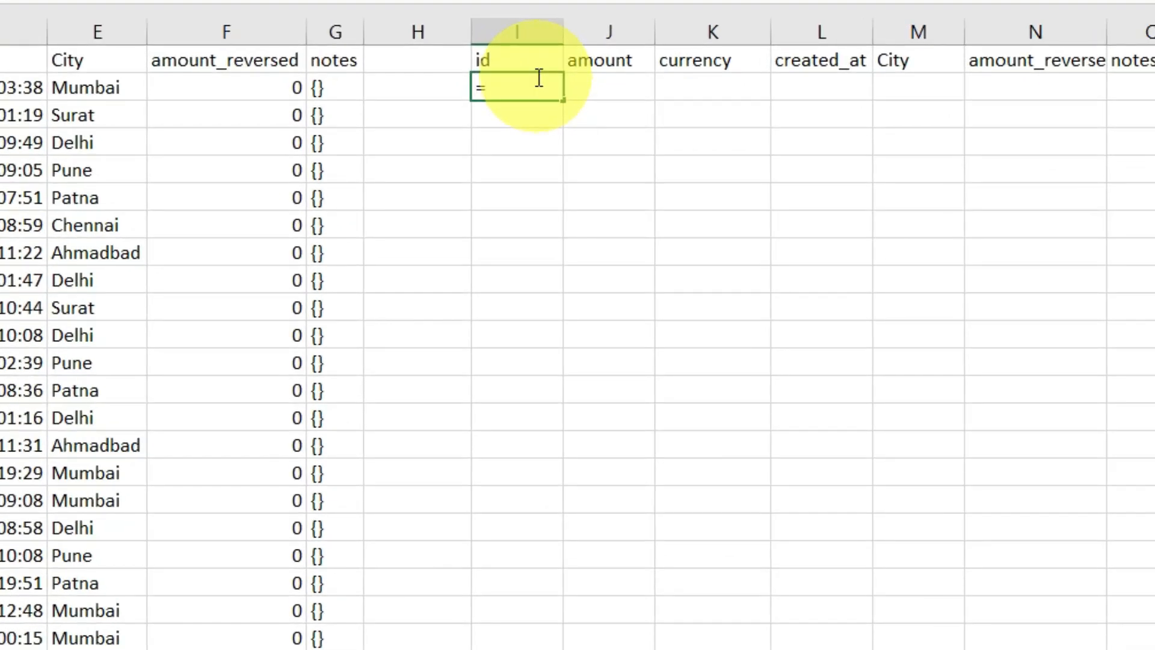
type("filt")
key("Tab")
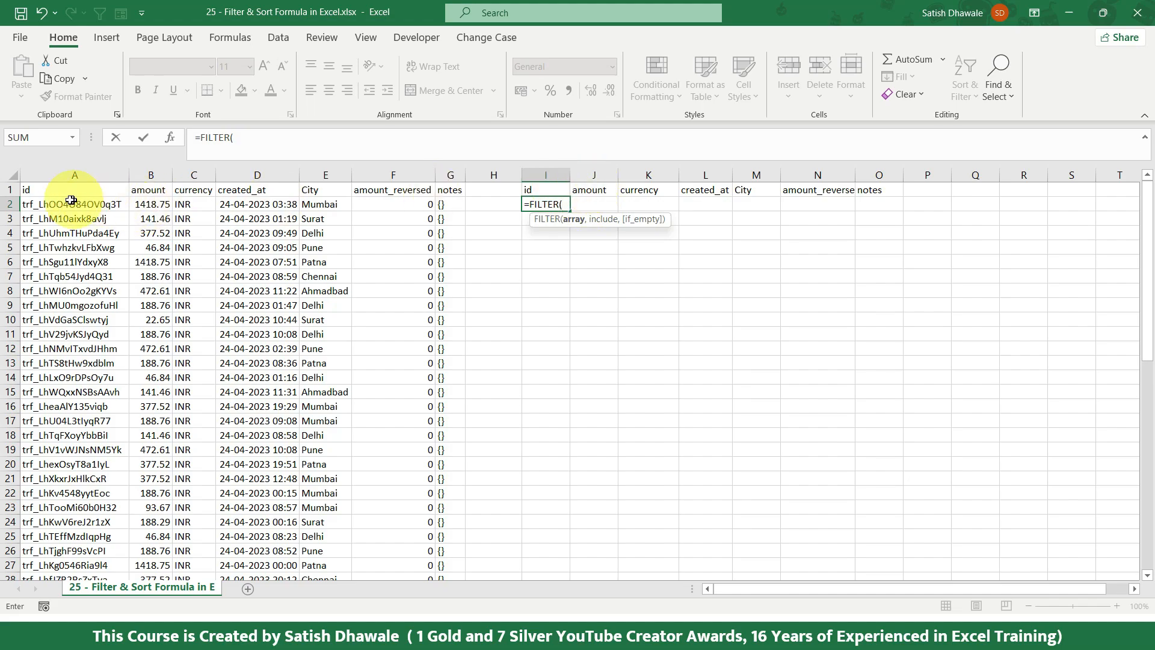
left_click(44, 205)
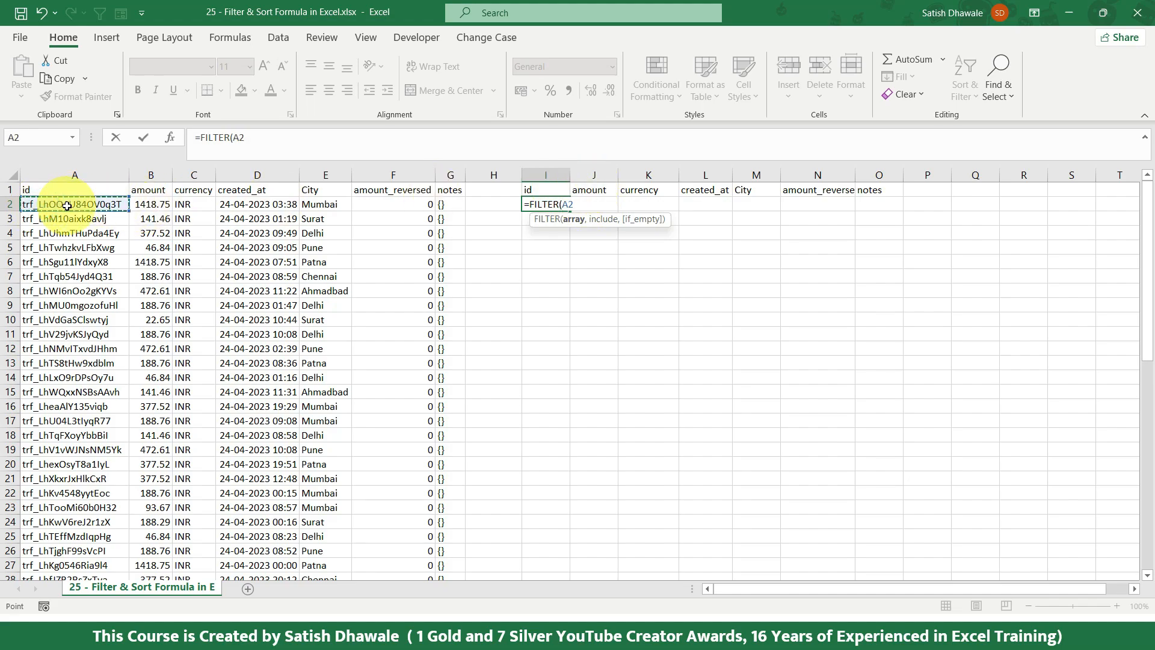
left_click_drag(63, 205, 443, 205)
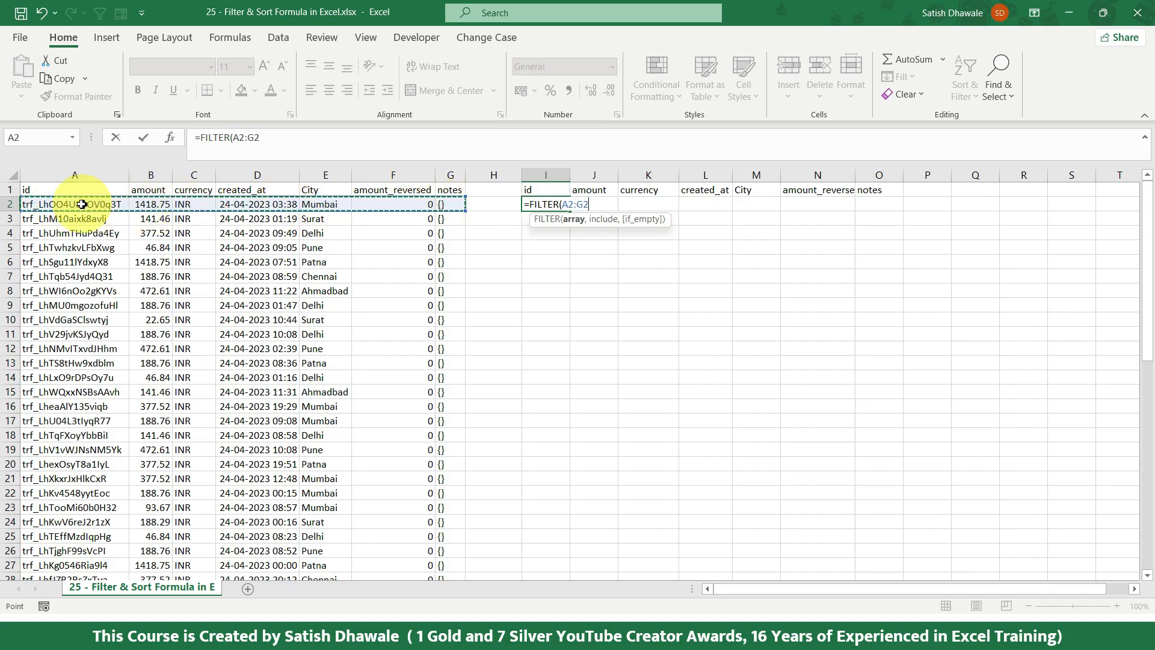
left_click_drag(81, 205, 450, 205)
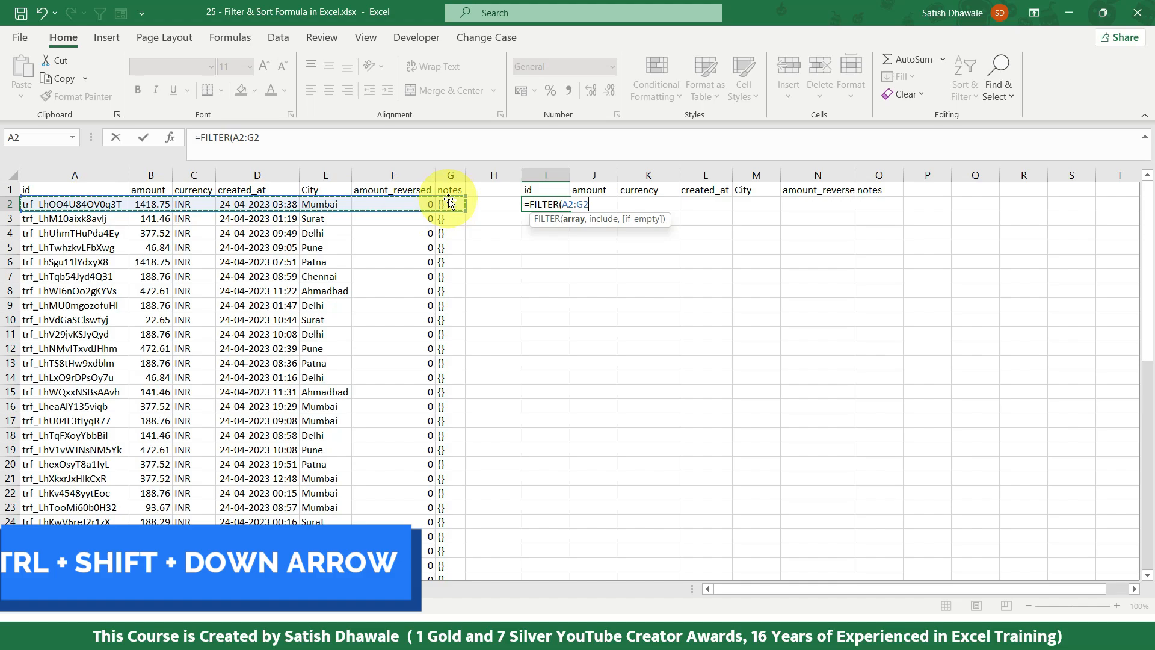
key("ctrl+shift+Down")
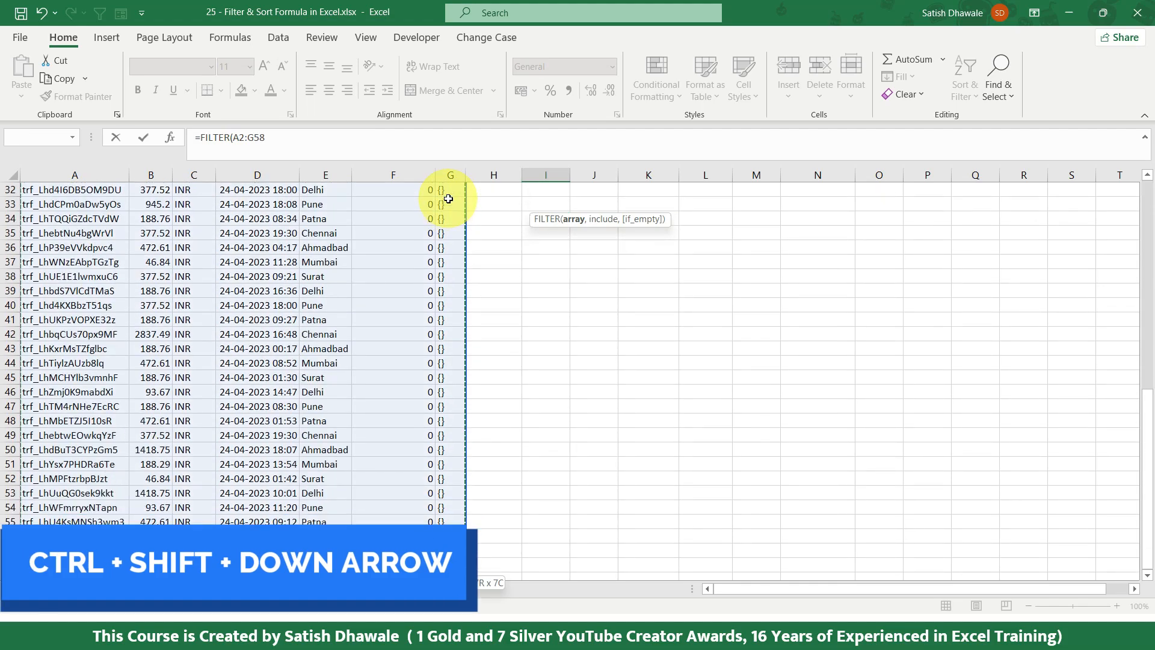
scroll(448, 198, "up", 10)
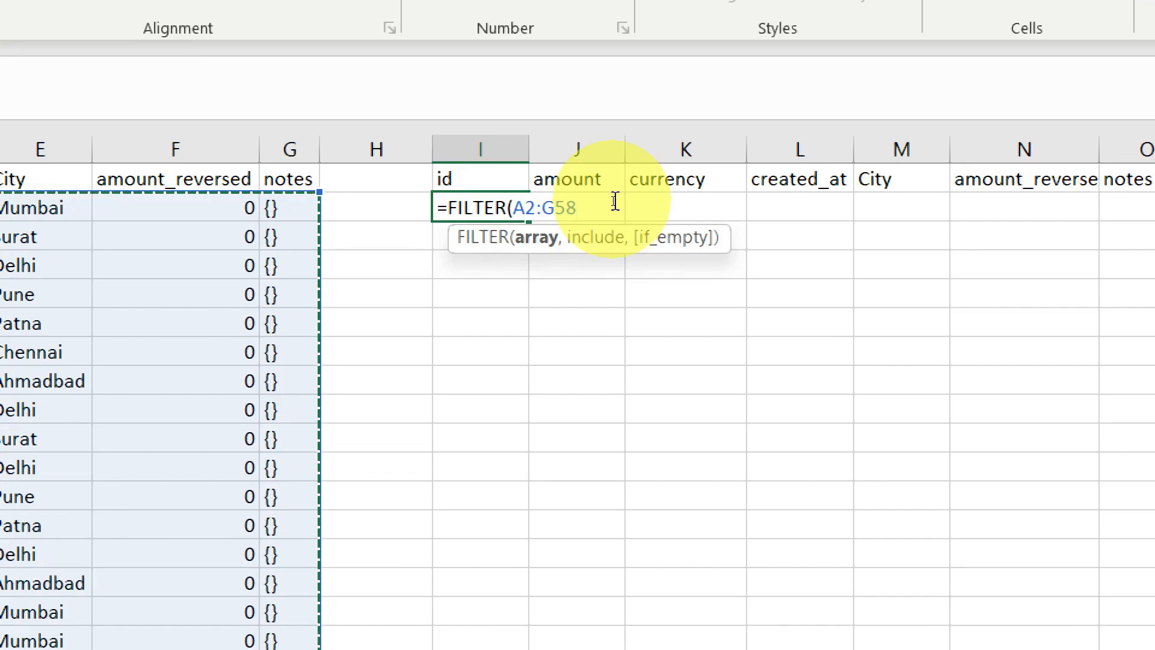
type(",")
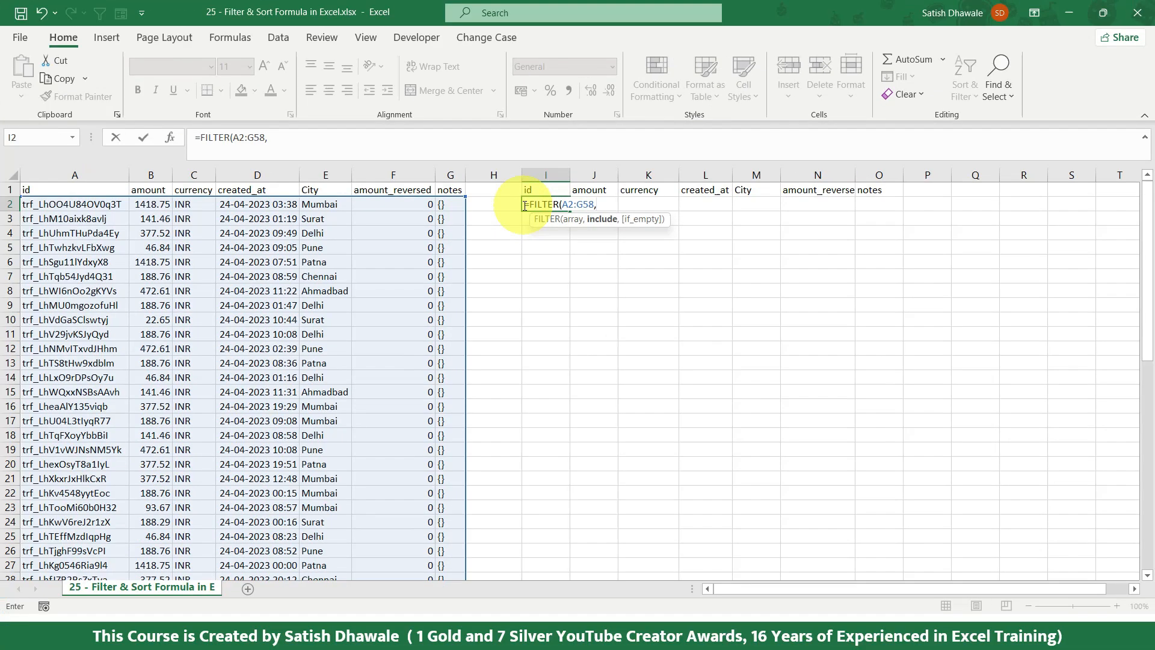
left_click(322, 192)
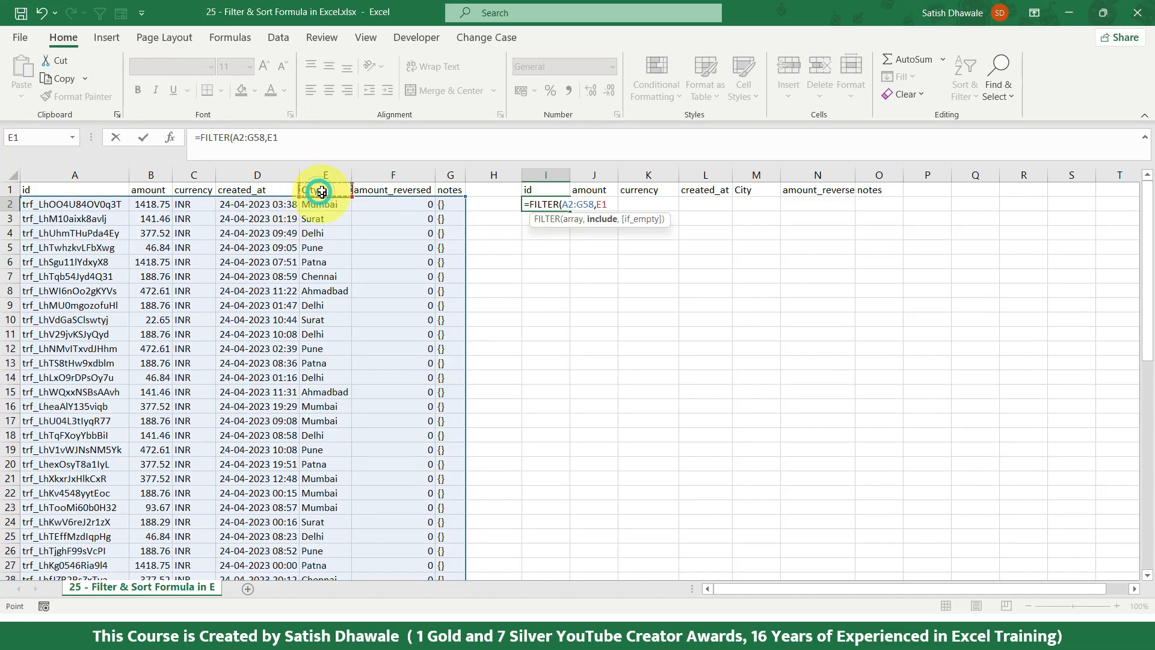
left_click(323, 175)
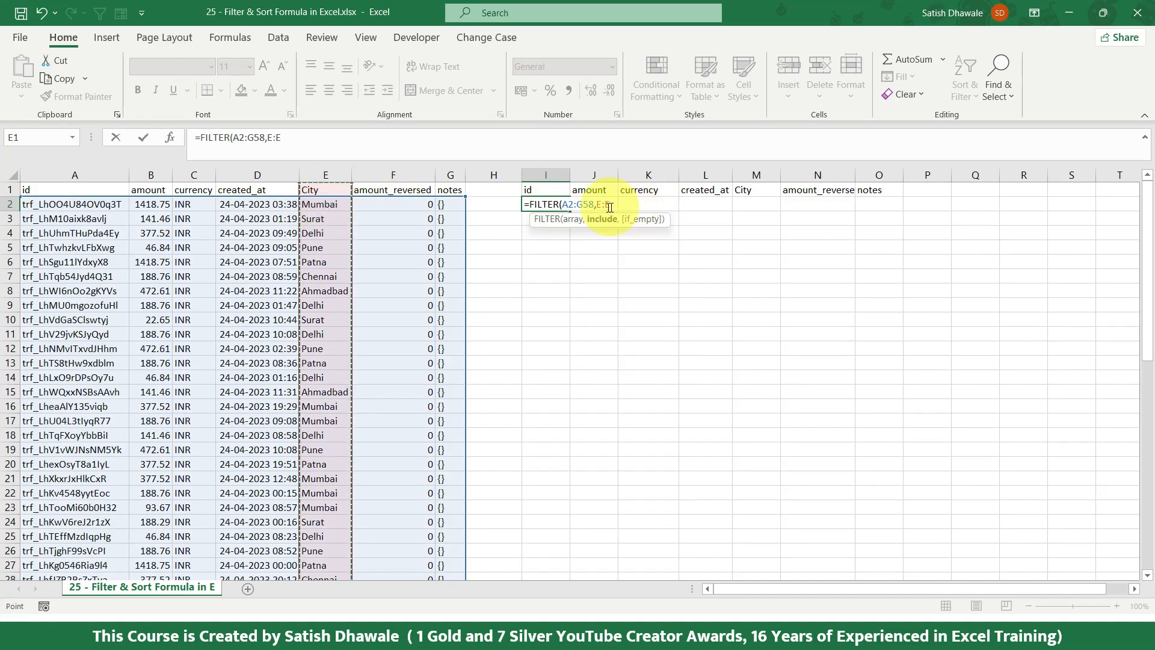
key("Escape")
- Enter =FILTER(A:G,E:E="Mumbai") in I2 and autofit column I
type("=fil")
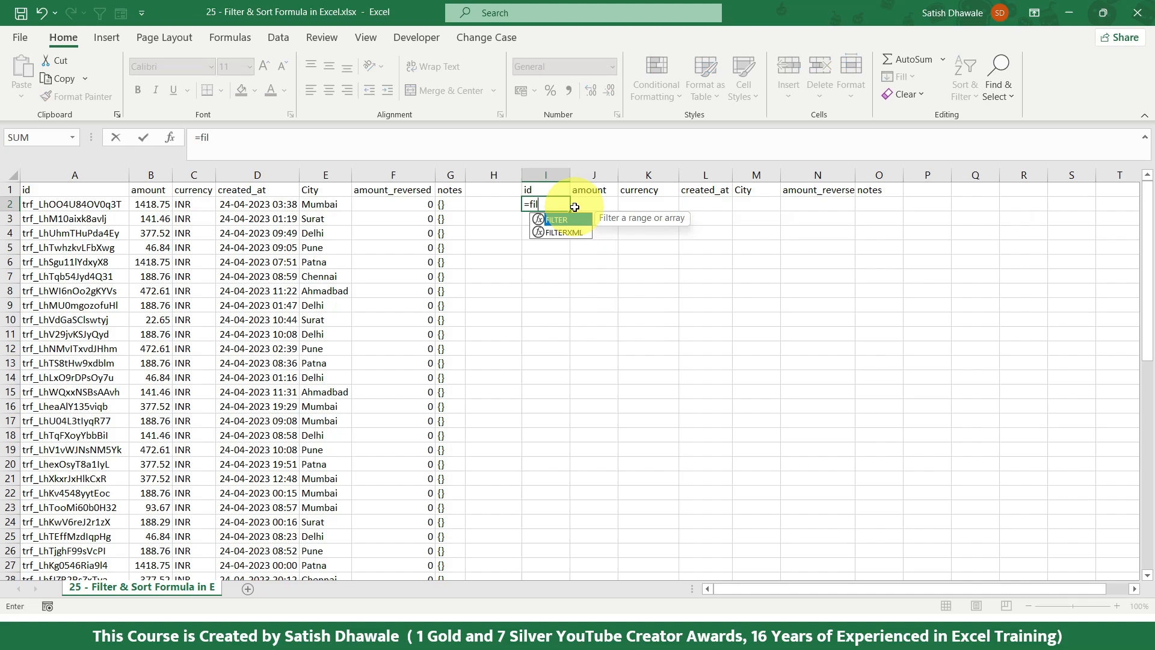
type("t")
key("Tab")
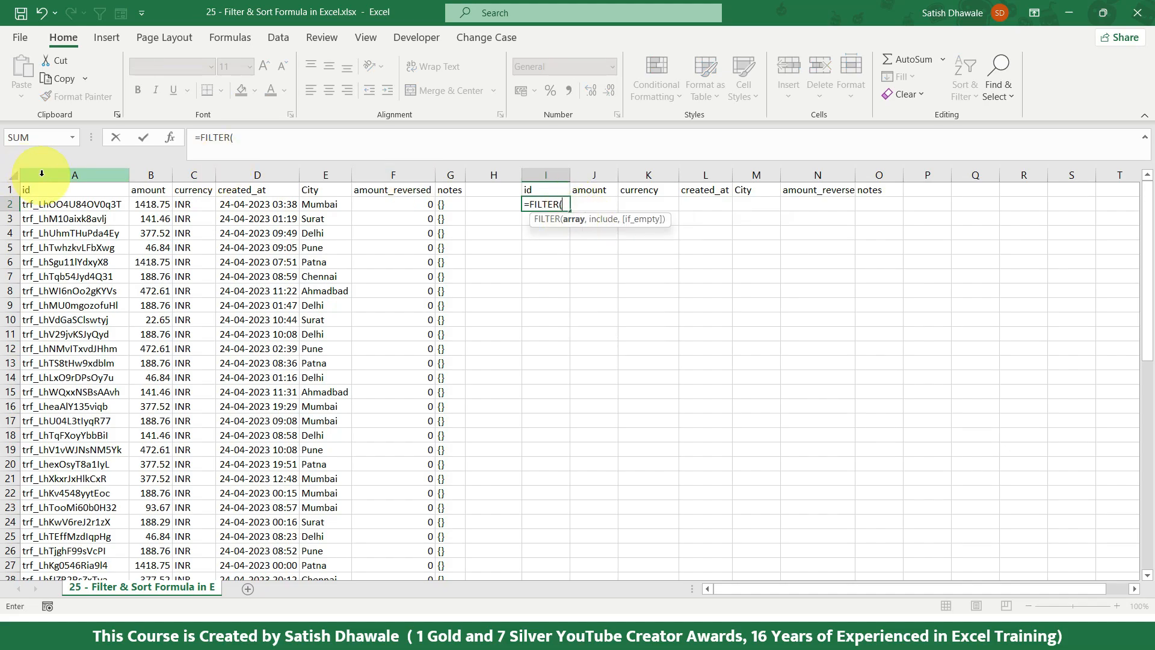
left_click_drag(41, 173, 448, 174)
type(",")
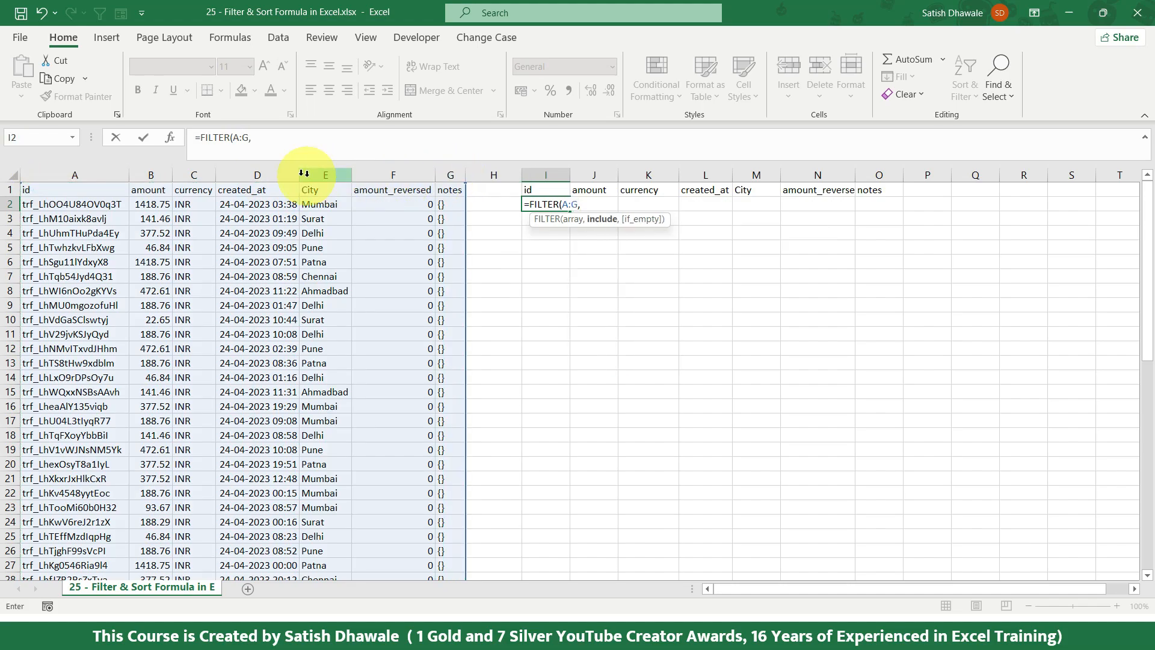
left_click(263, 174)
left_click(313, 174)
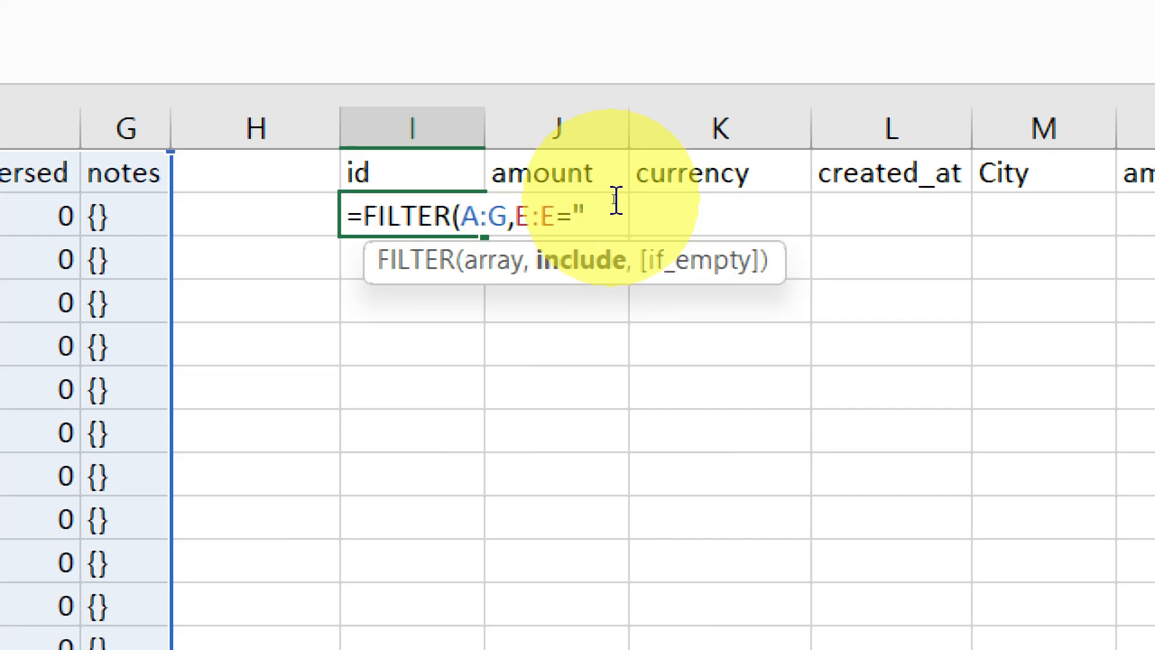
type("Mumbai")
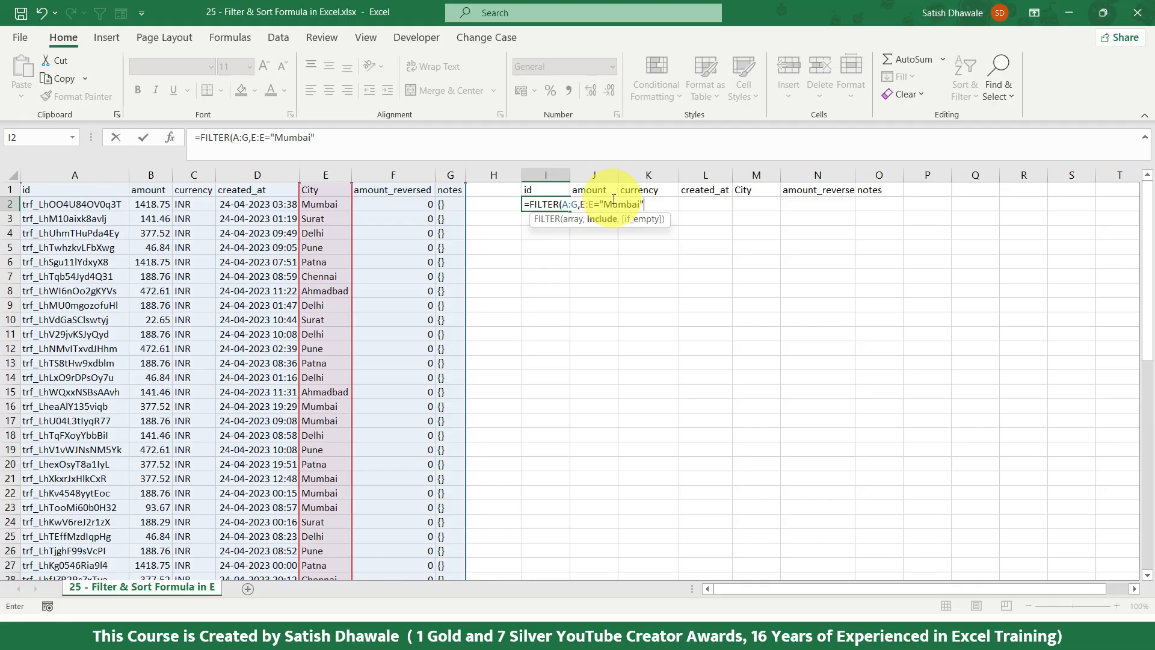
type(")")
key("Return")
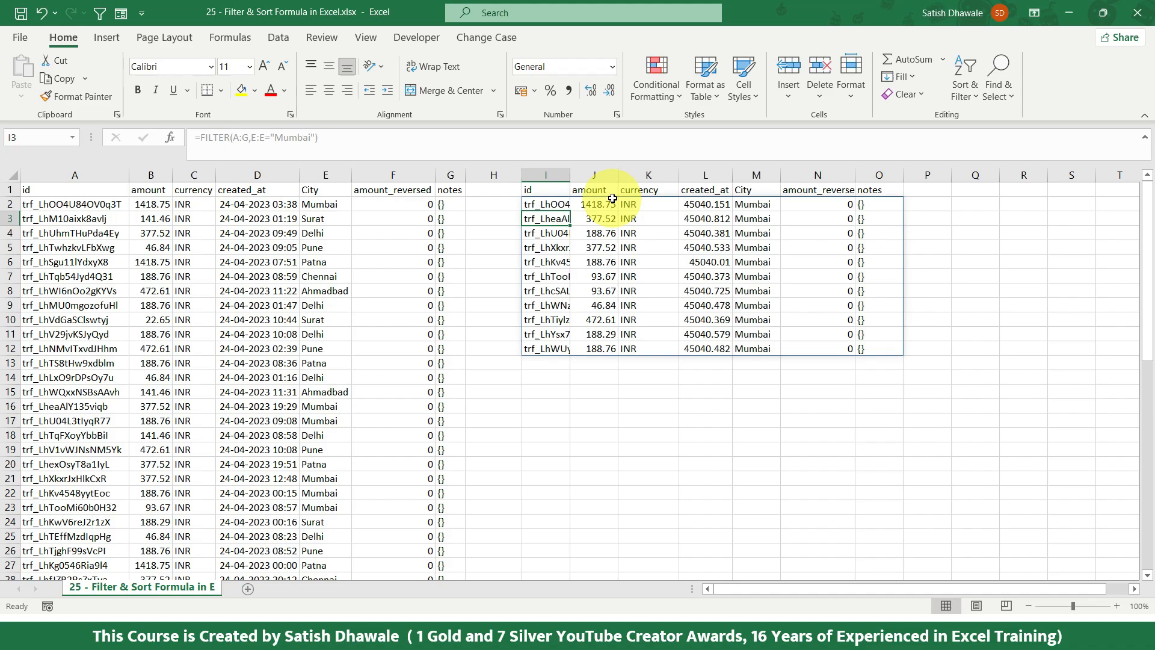
double_click(571, 175)
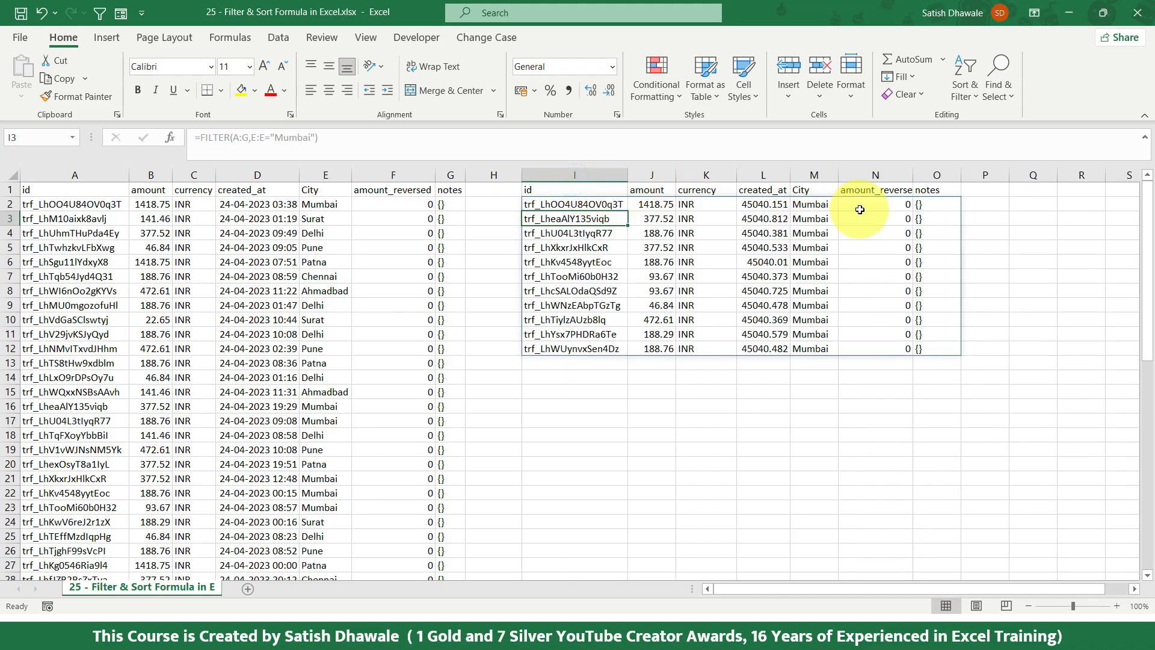
- Examine the FILTER formula in I2 and how far its column ranges reach beyond the source rows
left_click(617, 204)
double_click(617, 204)
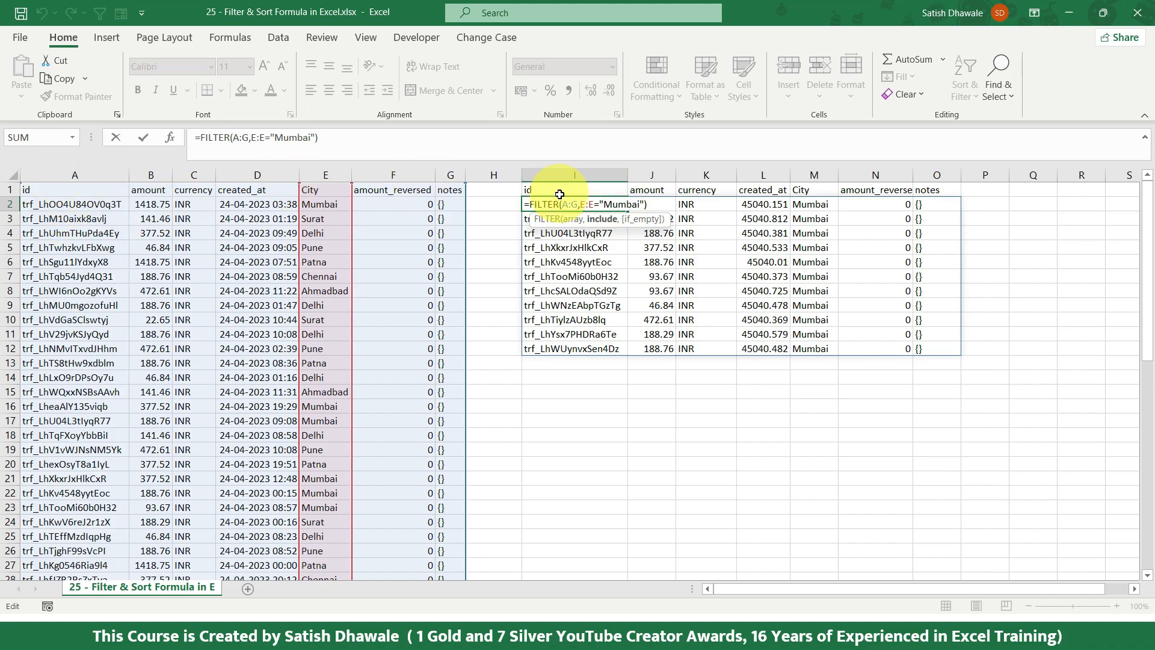
scroll(160, 426, "down", 15)
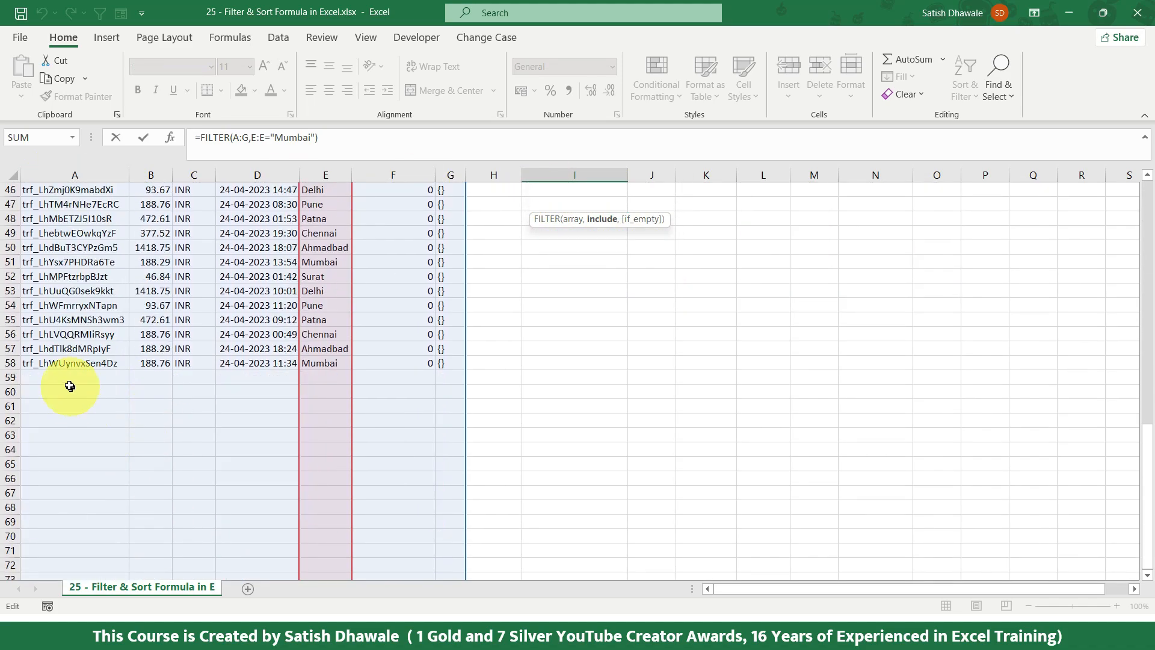
scroll(355, 439, "up", 15)
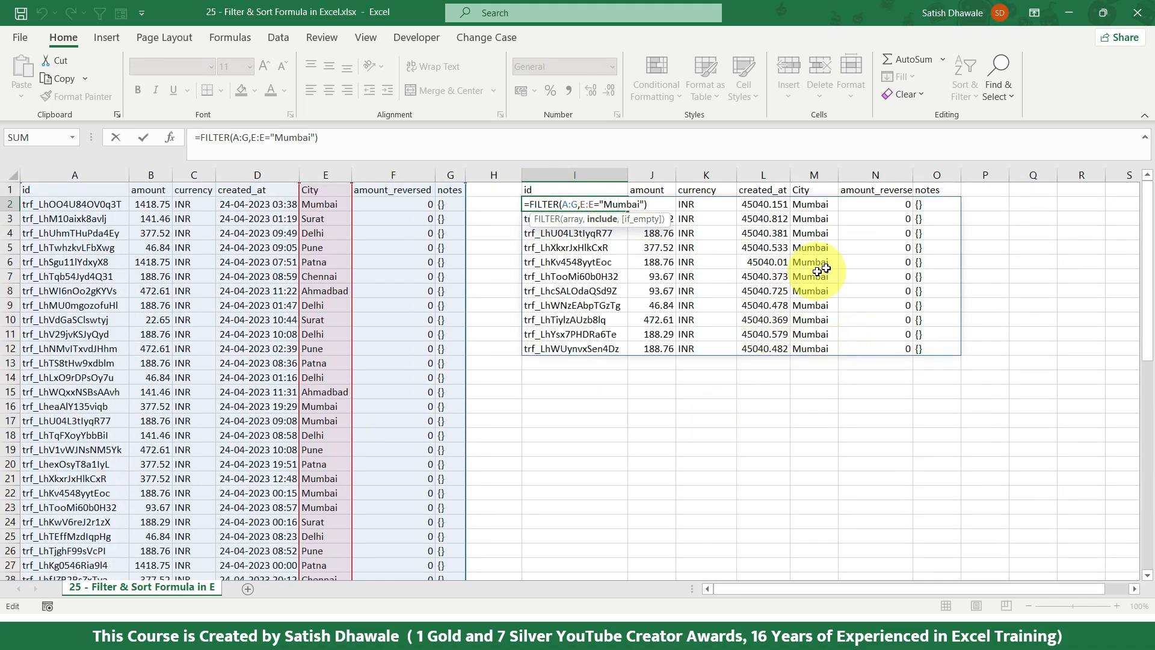
scroll(433, 374, "down", 13)
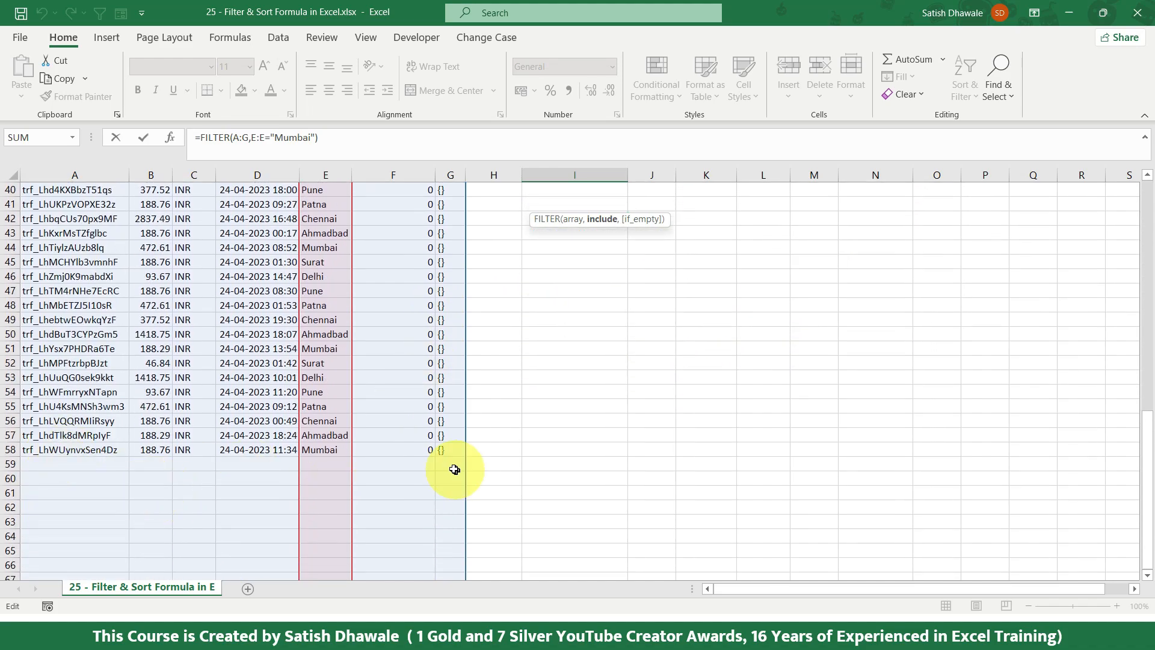
scroll(618, 413, "up", 13)
key("Return")
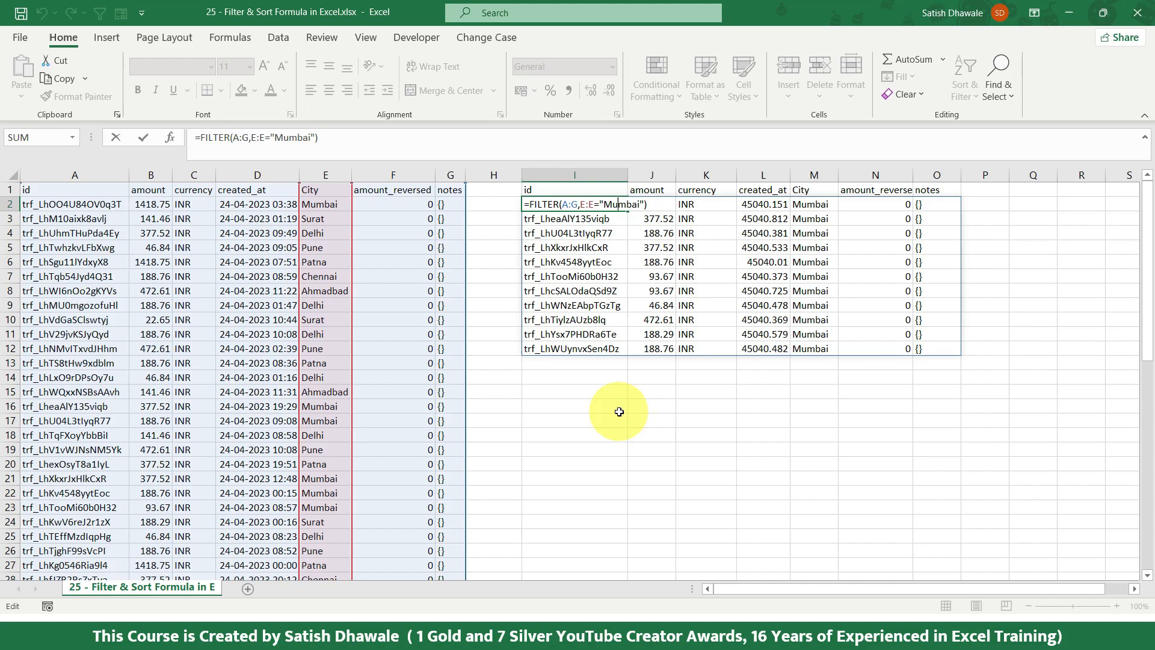
- Change the City value in E2 to Pune
left_click(322, 205)
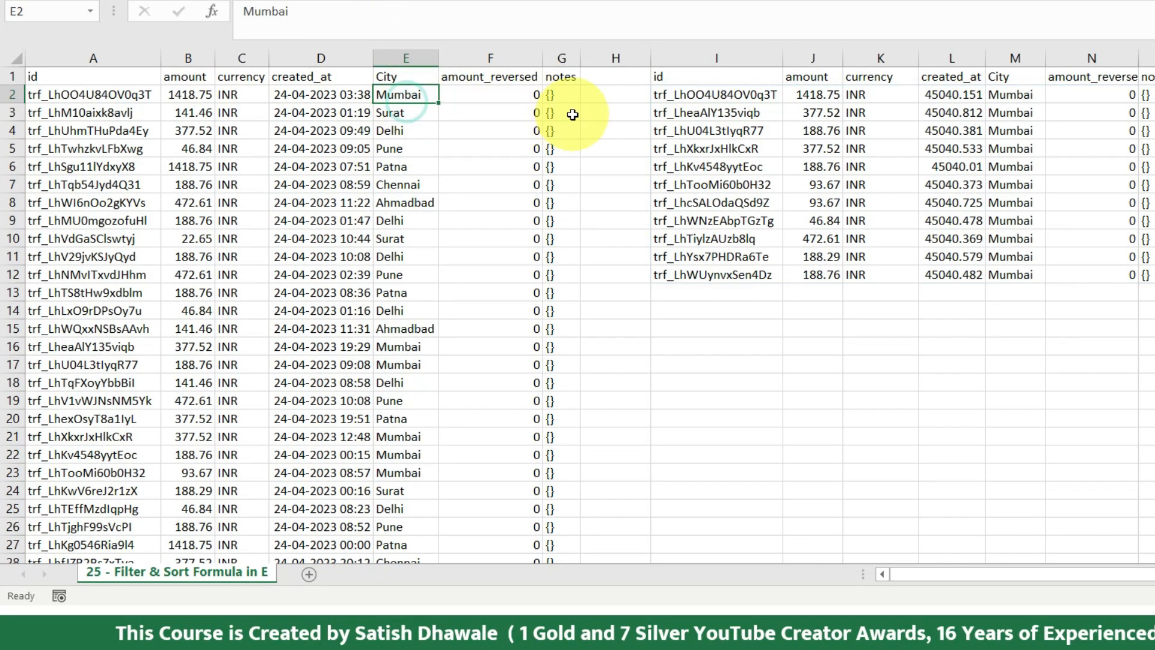
type("Pune")
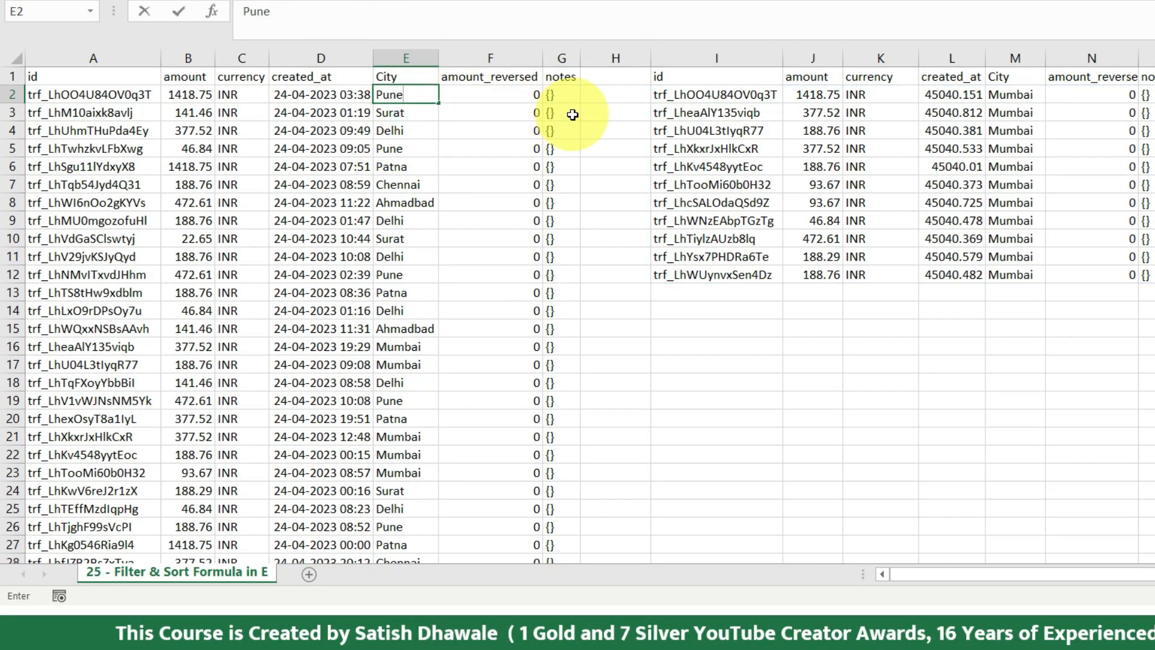
key("Return")
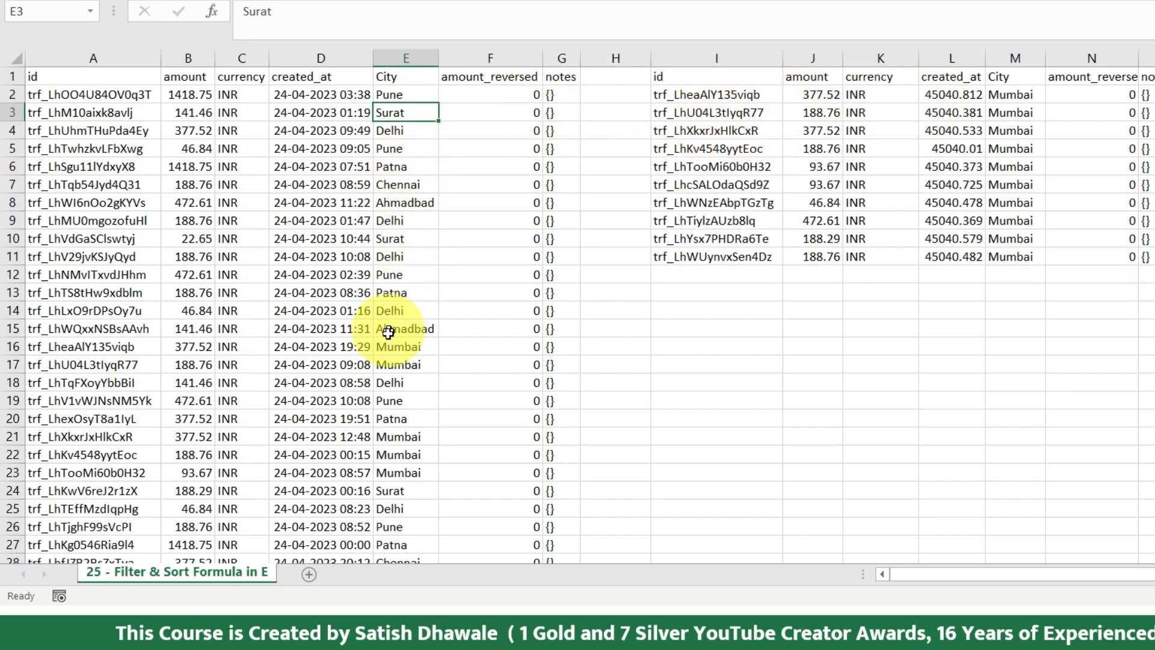
- Change the City value in E16 to Pune and select the filtered output range starting at I2
left_click(431, 365)
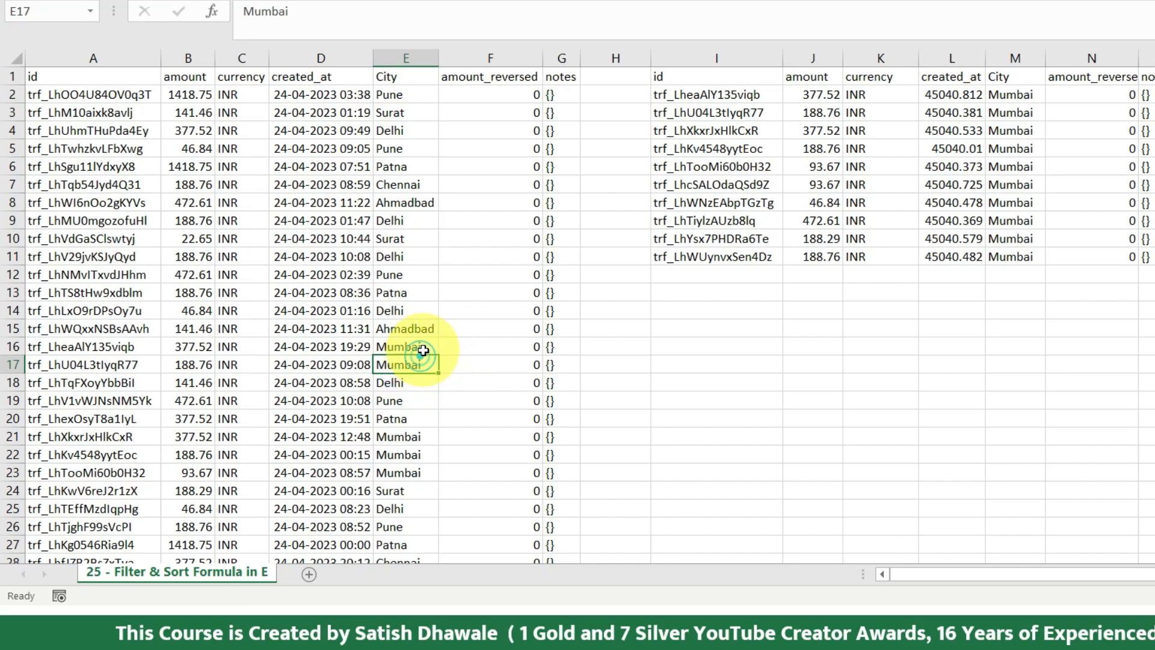
left_click(429, 352)
type("Pu")
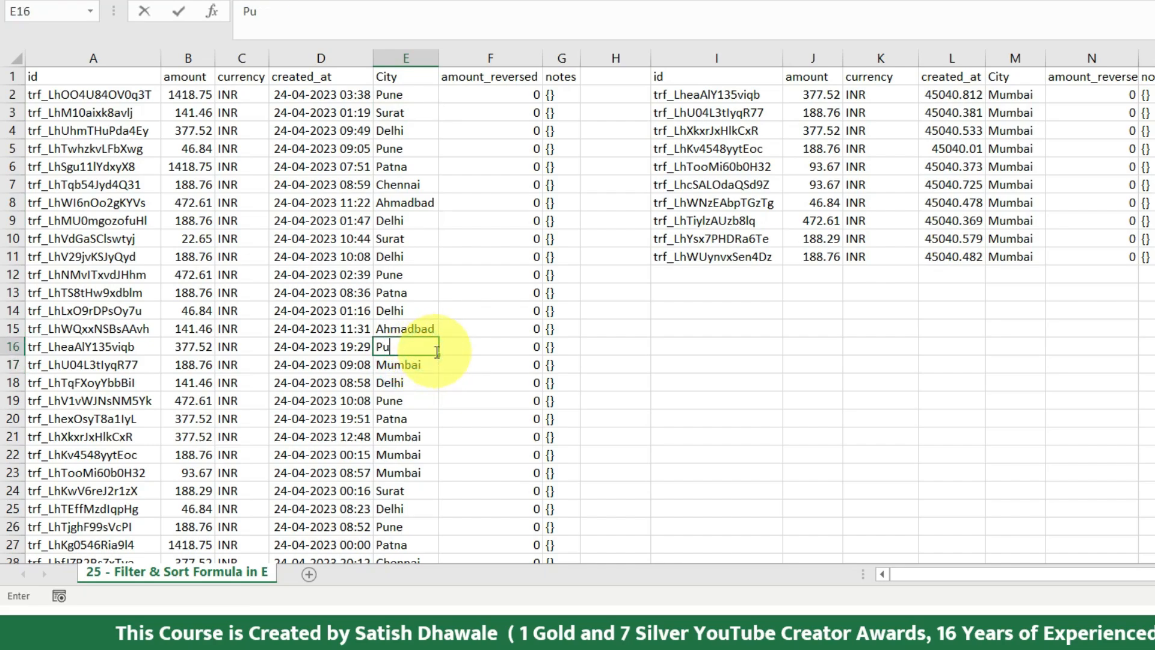
type("ene")
key("Return")
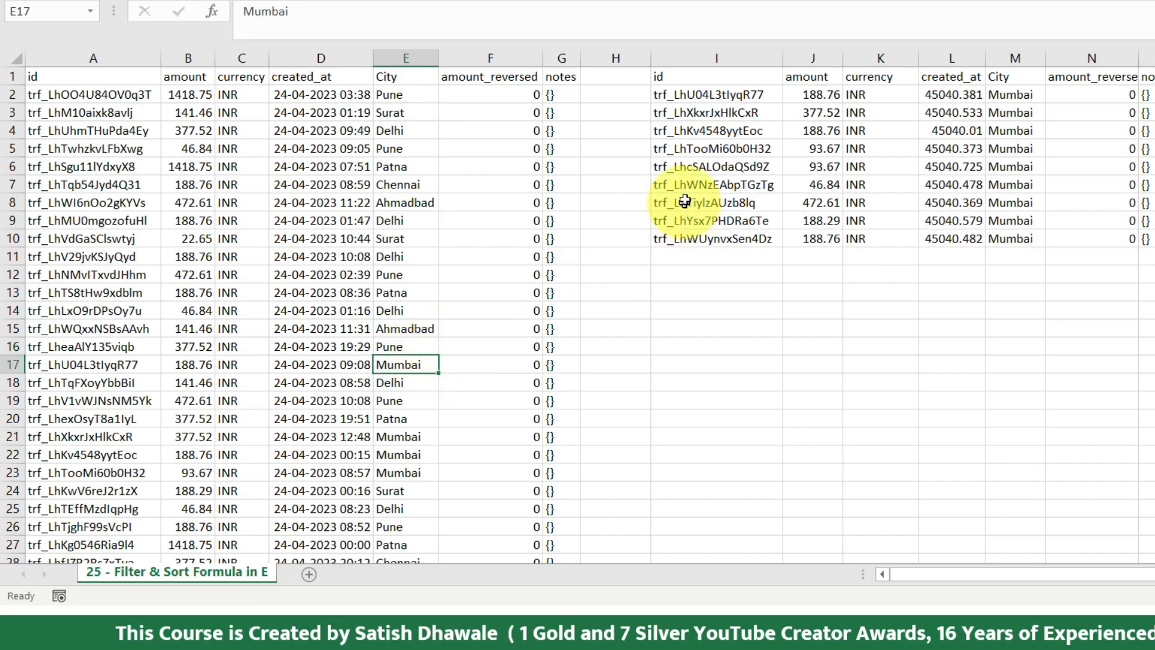
left_click_drag(696, 90, 1146, 249)
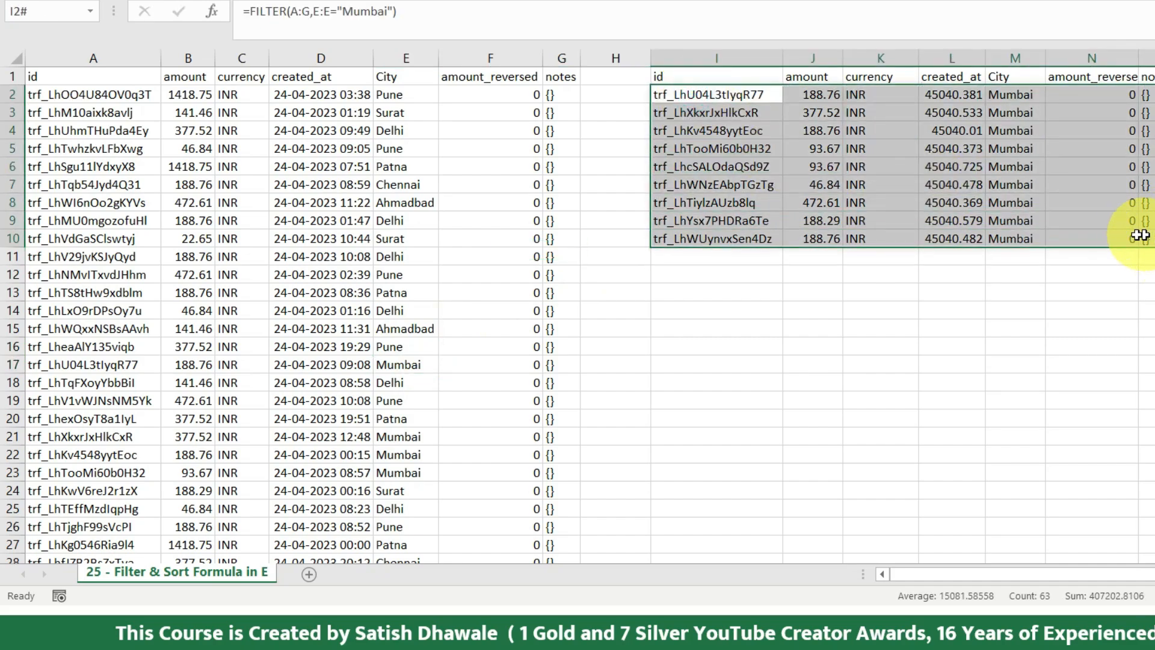
- Clear the FILTER formula and its output starting at I2
key("Delete")
key("ctrl+z")
key("ctrl+z")
key("ctrl+z")
key("ctrl+z")
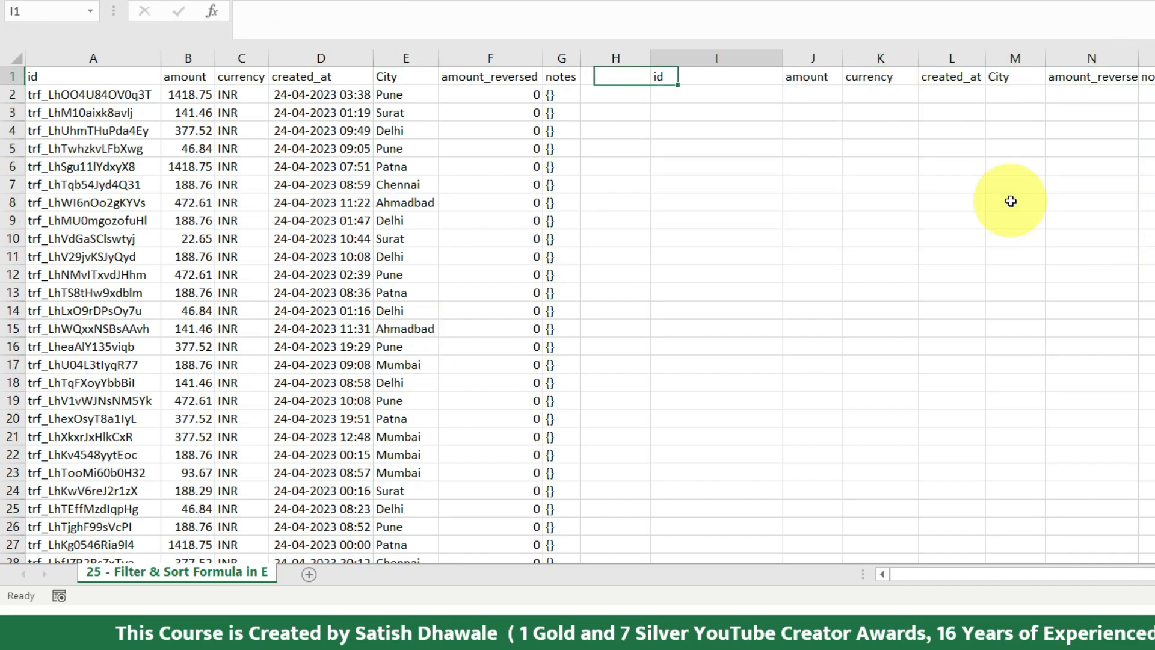
key("ctrl+y")
- Start a FILTER formula in I2 with columns A:G as the array and column E as the include range
key("Down")
type("=fil")
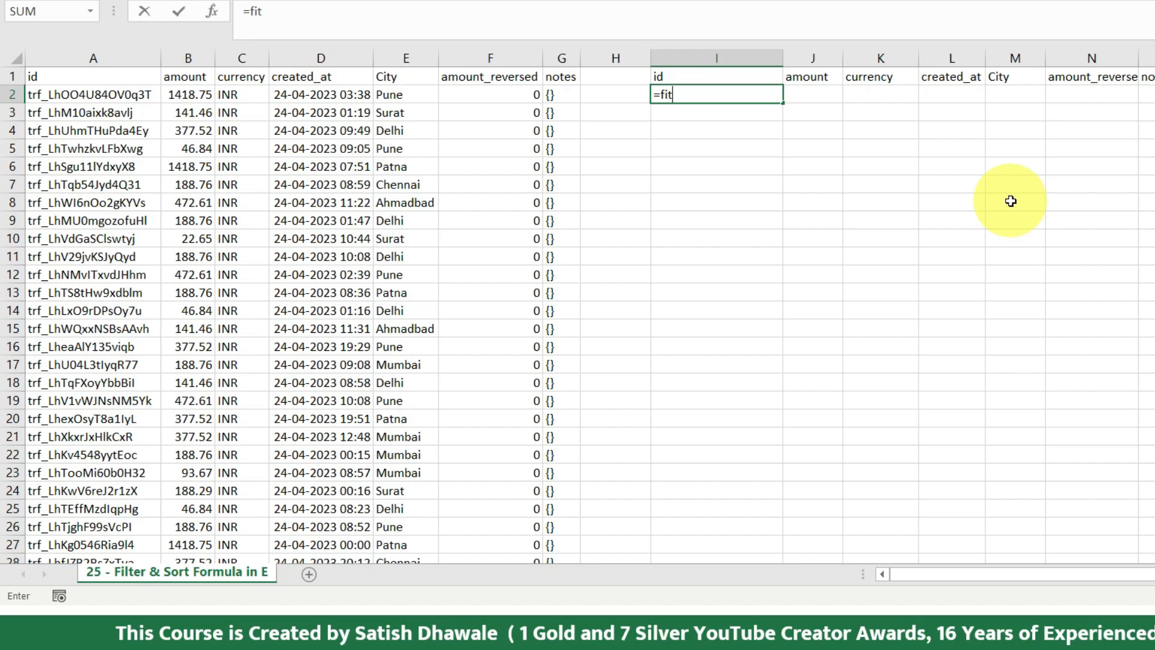
key("Tab")
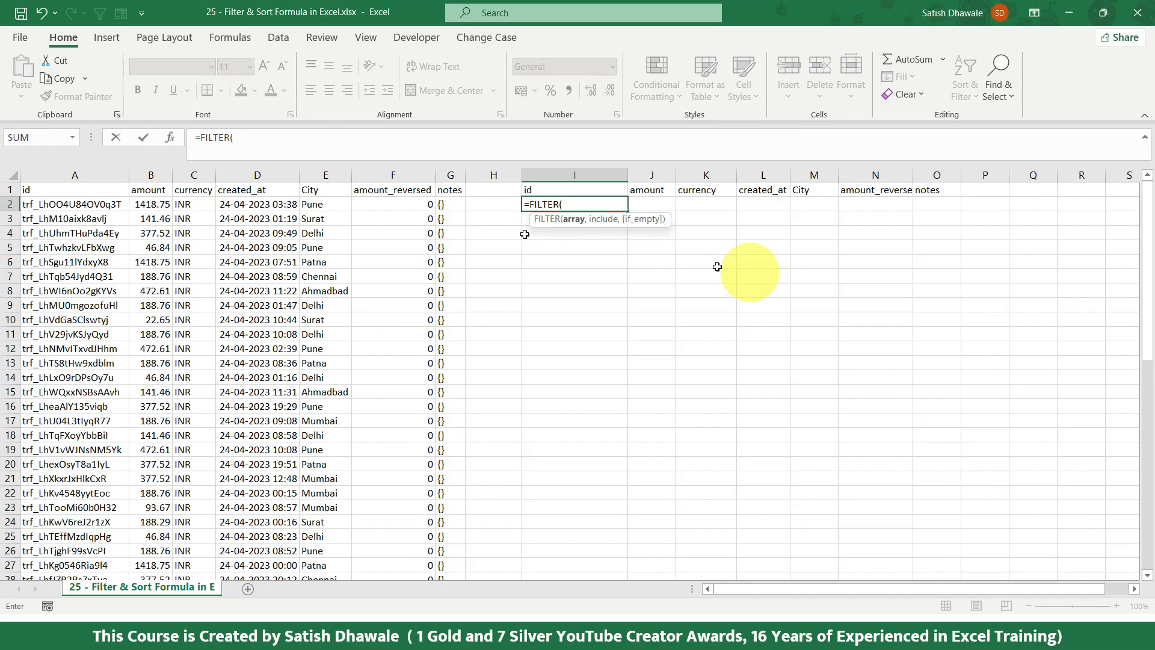
left_click_drag(78, 175, 443, 173)
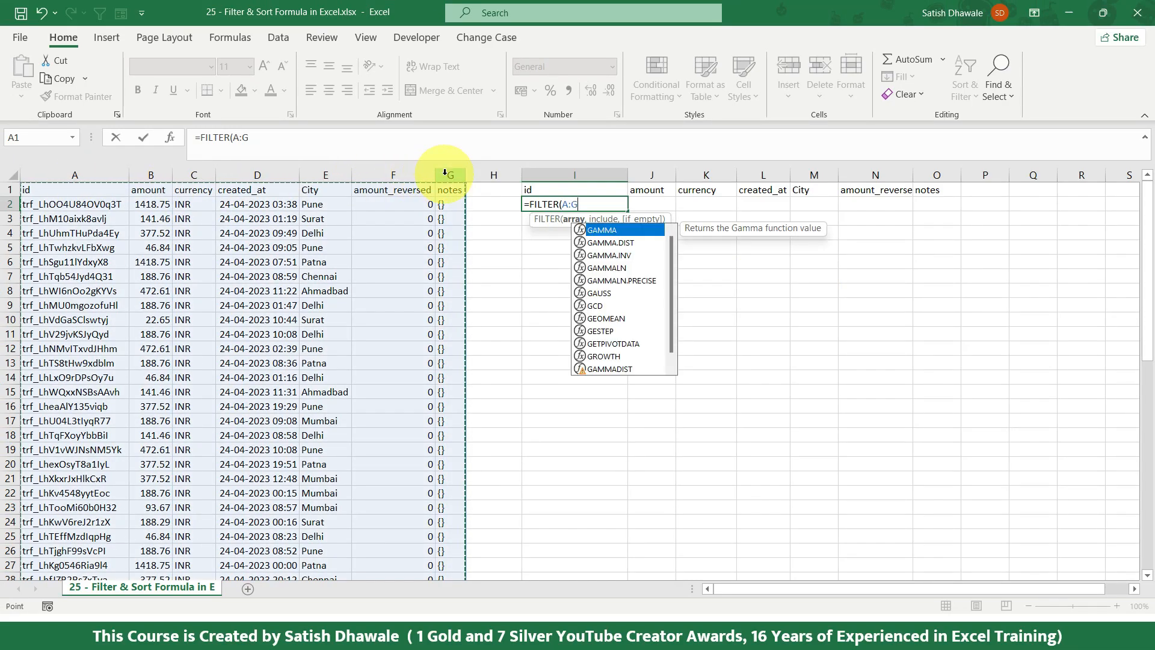
type(",")
left_click(310, 172)
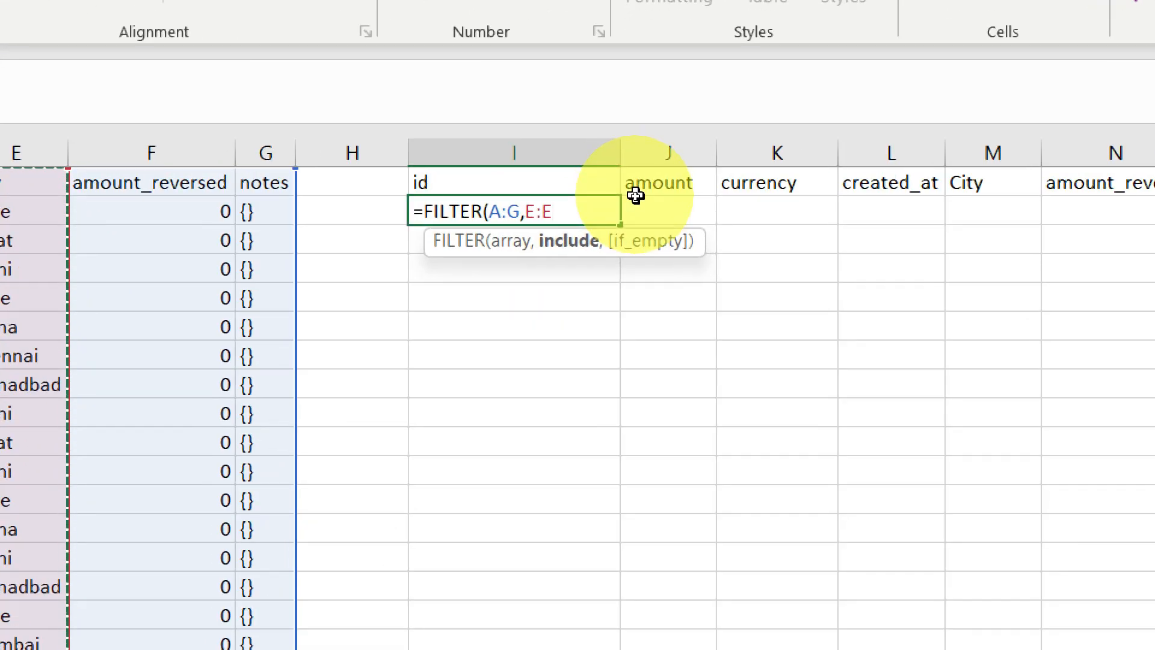
- Make the include condition compare column E with cell H2 and enter the formula as =FILTER(A:G,E:E=H2)
type("=Mumbai")
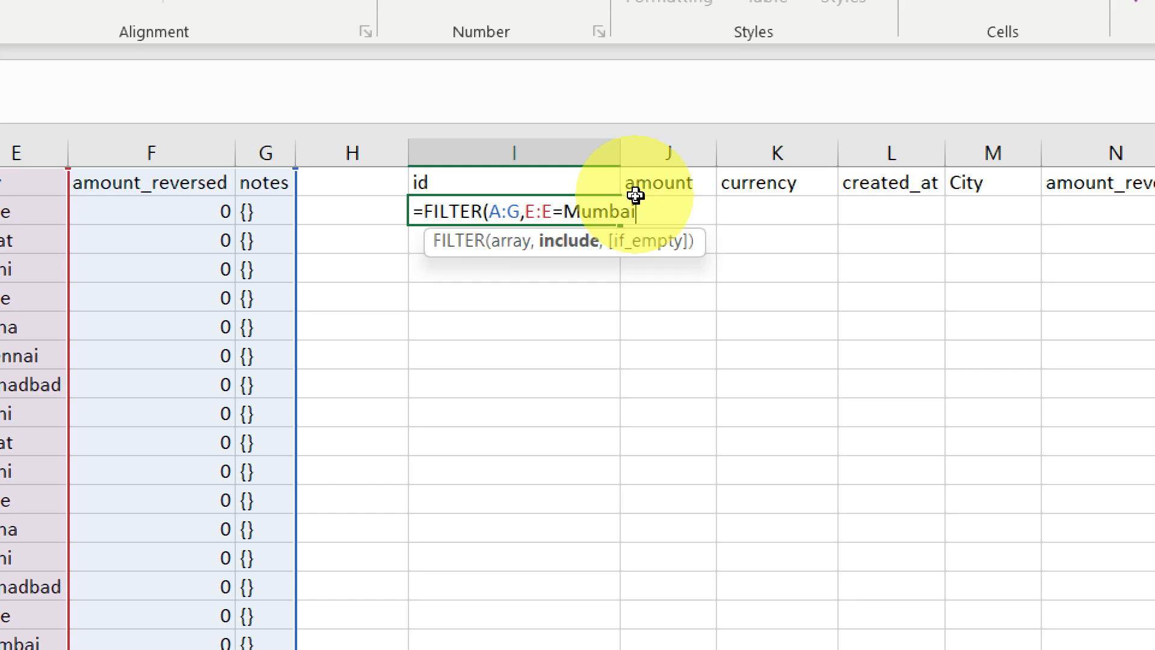
key("BackSpace")
key("BackSpace")
key("BackSpace")
key("BackSpace")
key("BackSpace")
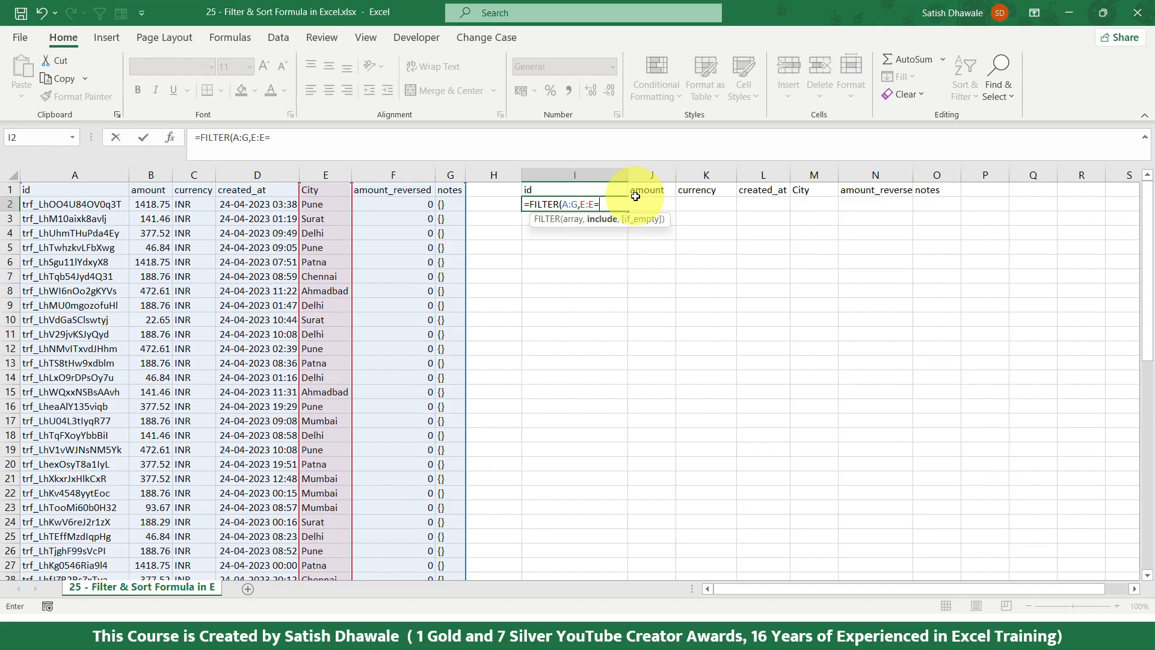
left_click(500, 203)
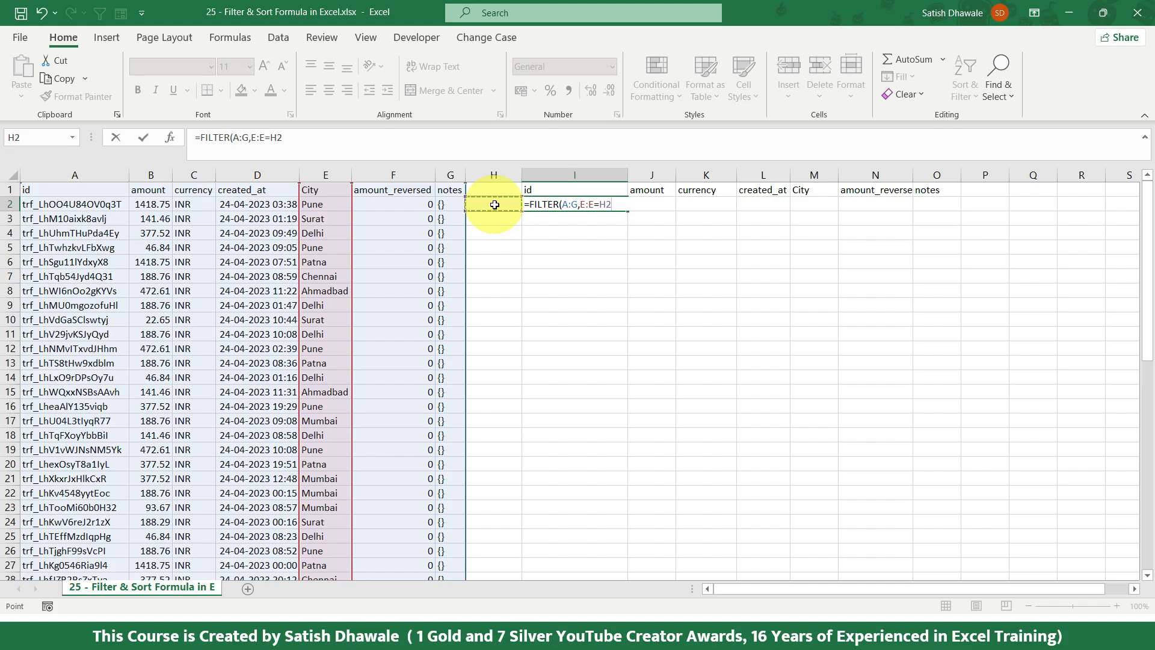
key("Return")
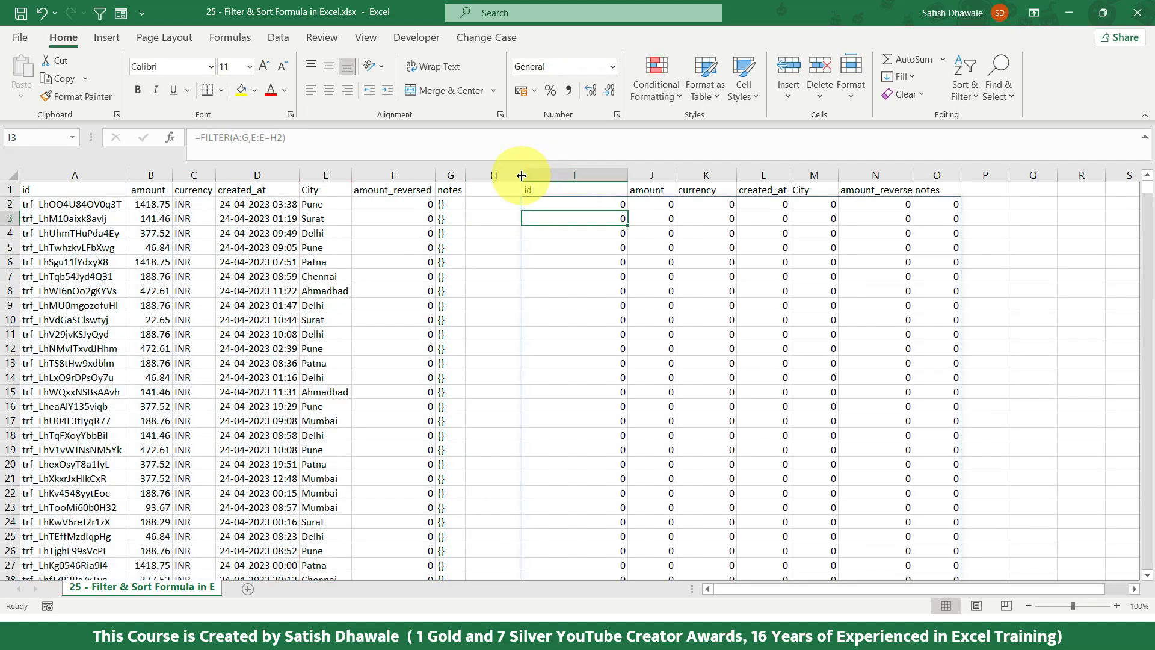
- Enter Mumbai as the city criterion in H2 and widen column H
left_click_drag(522, 175, 542, 175)
left_click(518, 204)
type("M")
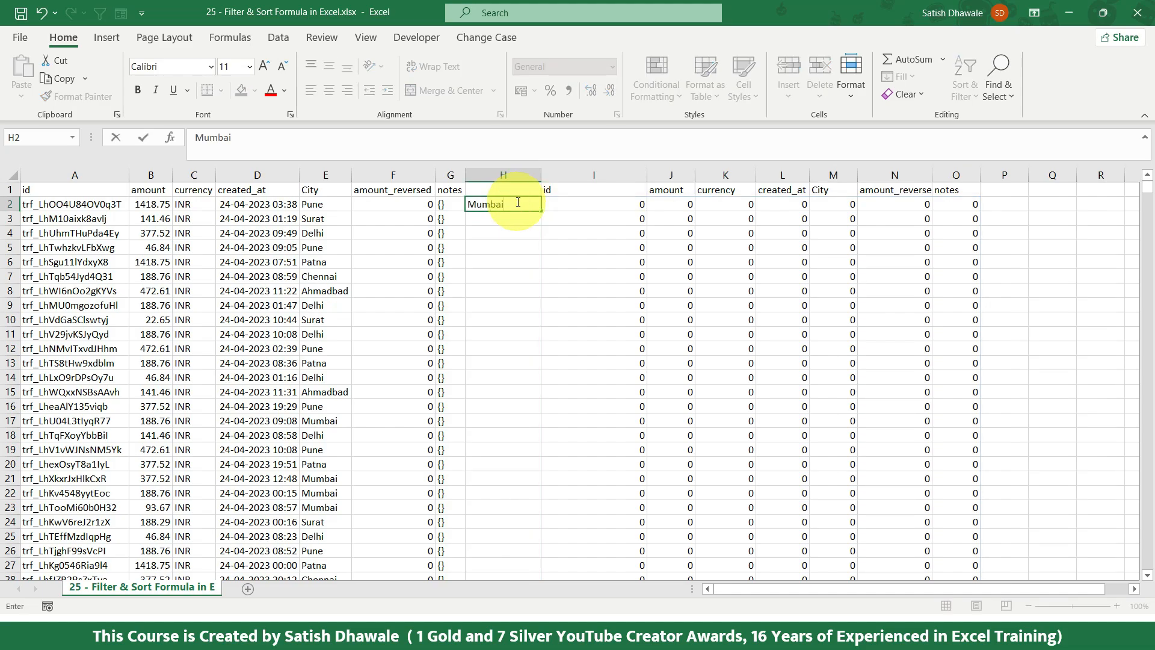
type("umbai")
key("Return")
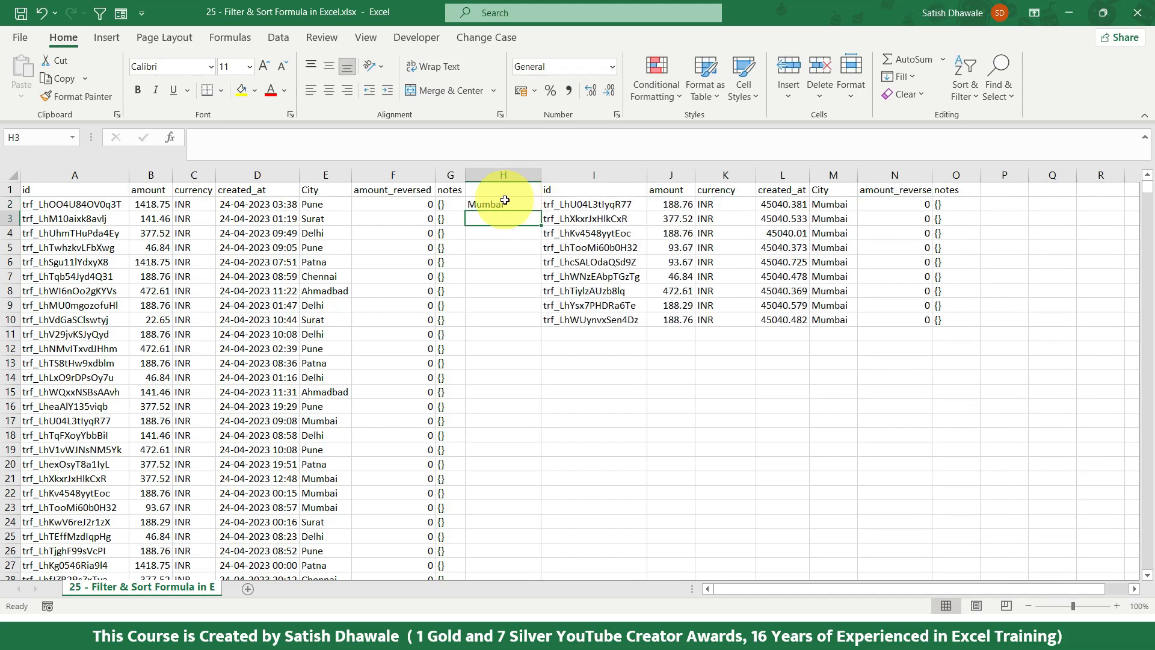
left_click_drag(541, 175, 549, 175)
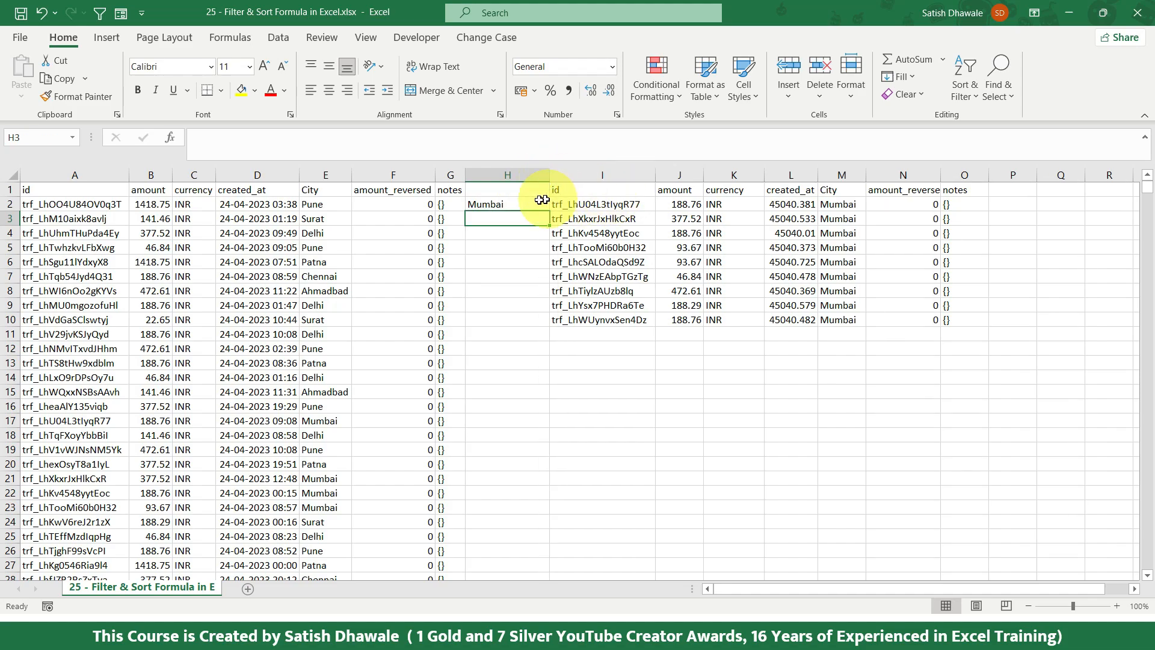
- Change the city criterion in H2 to Ahmadabad
left_click(515, 202)
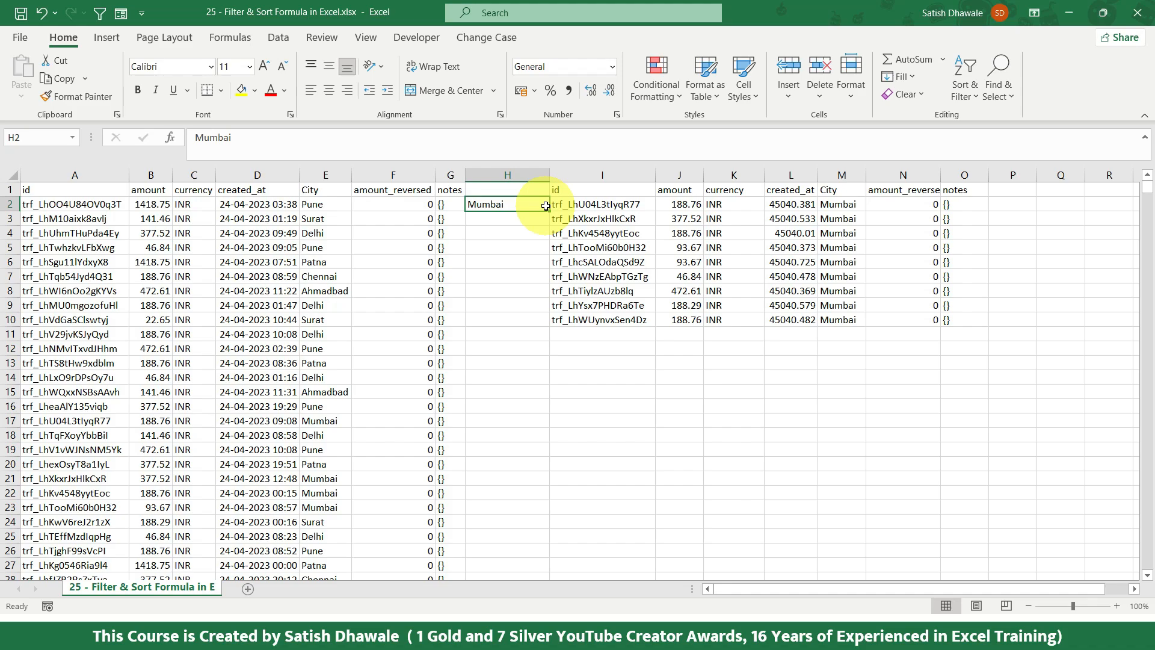
type("A")
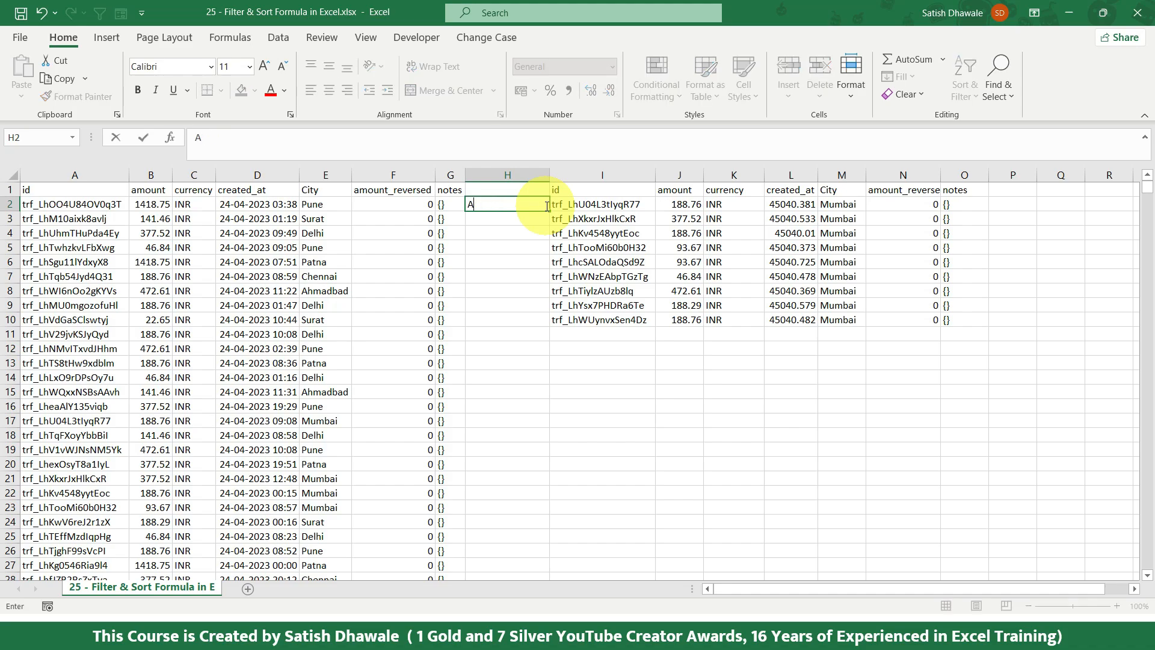
type("hmadabad")
key("Return")
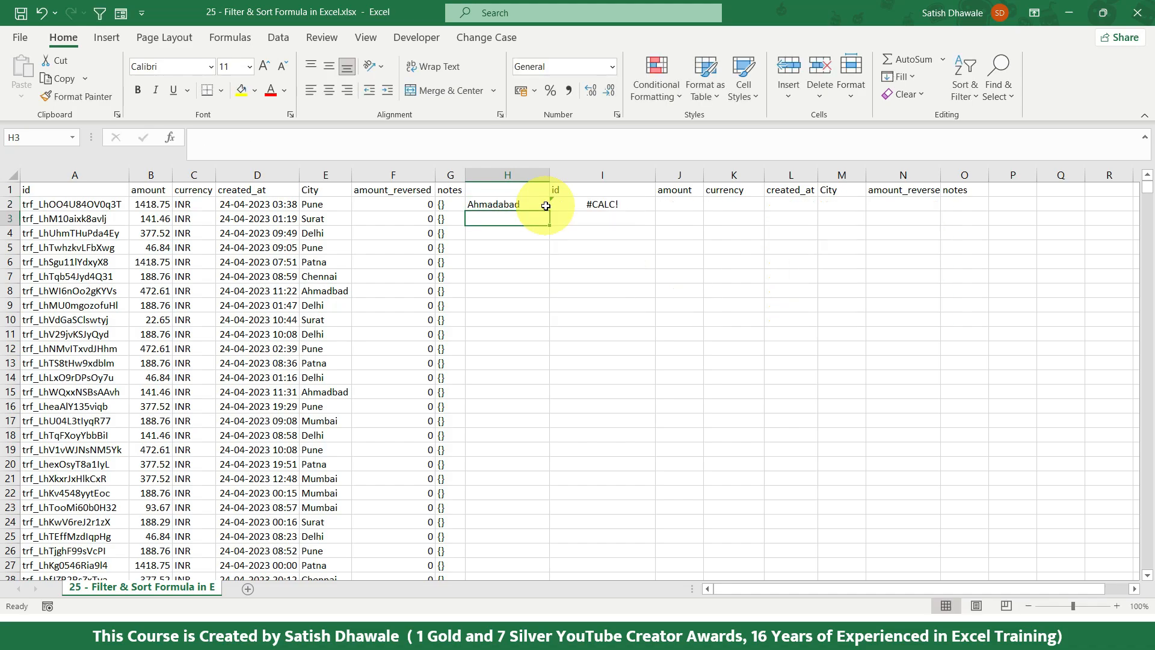
- Add "No Record Found" as the if_empty argument of the FILTER formula in I2
double_click(627, 204)
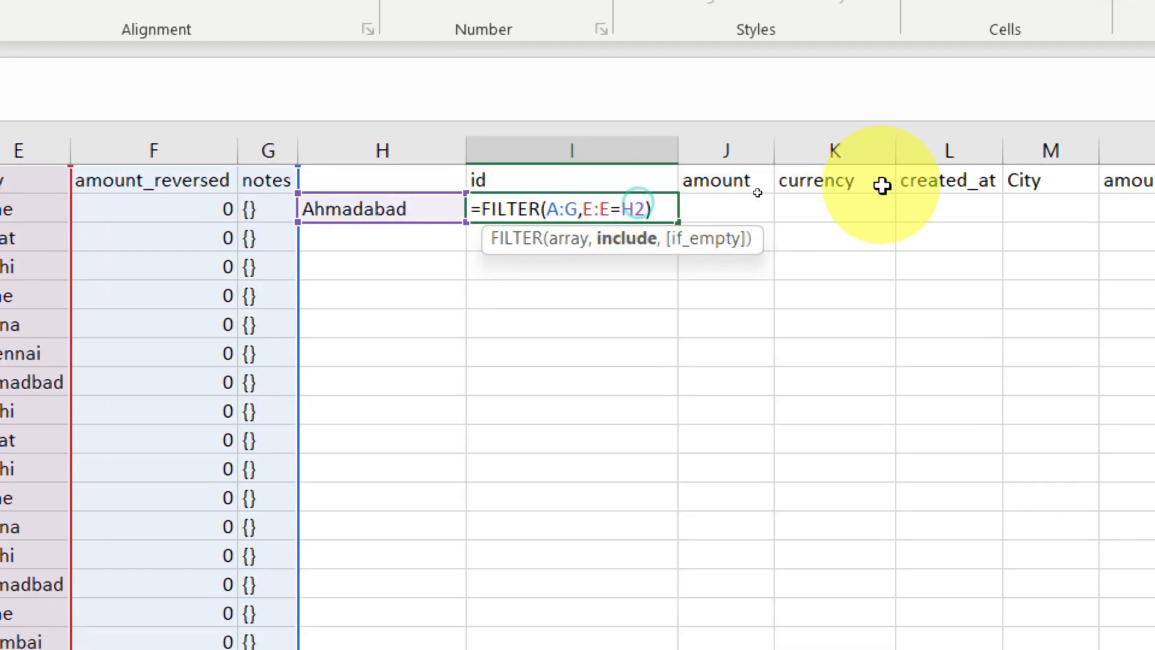
type(",\"No")
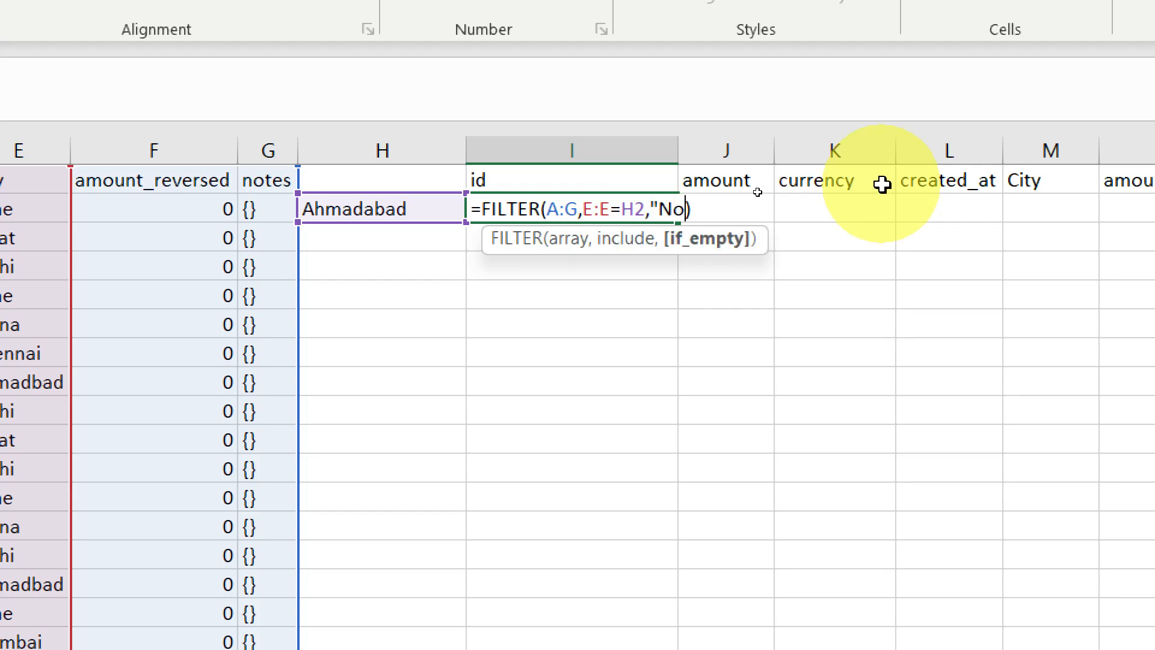
type(" Record Found")
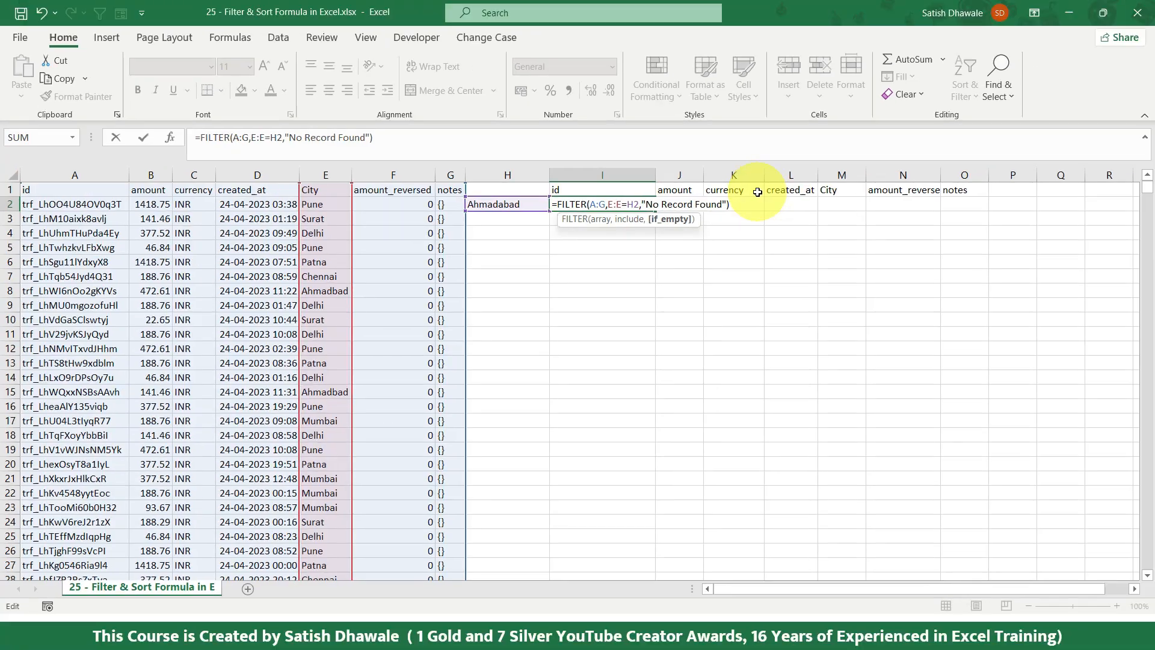
key("Return")
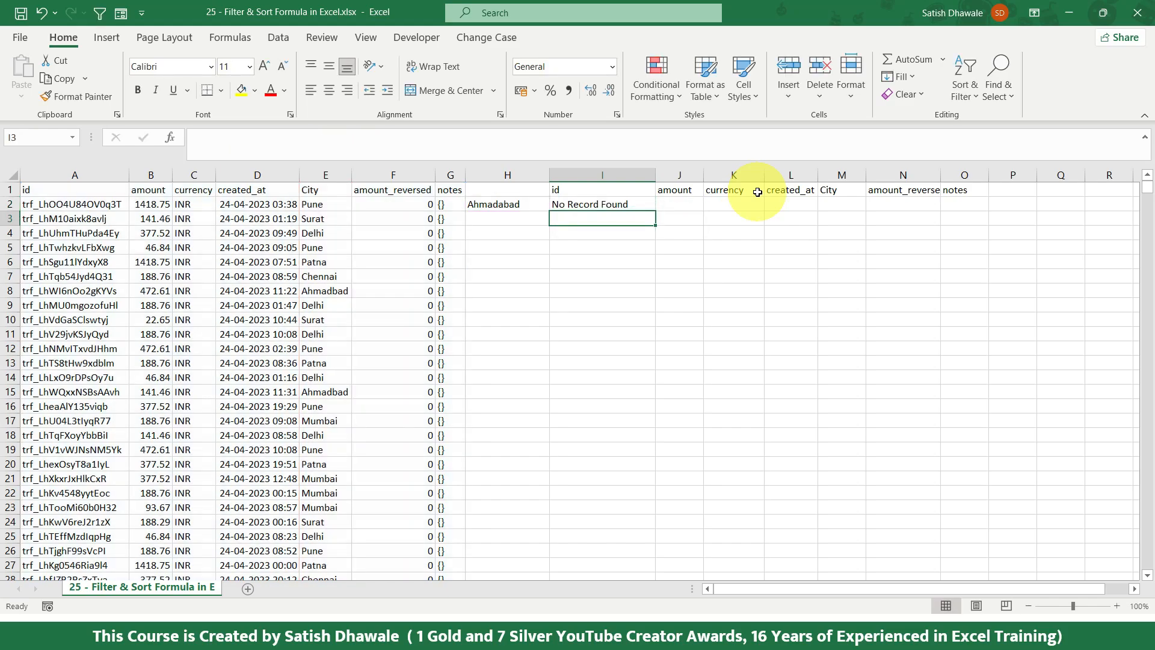
- Change the city criterion in H2 to Surat
left_click(530, 202)
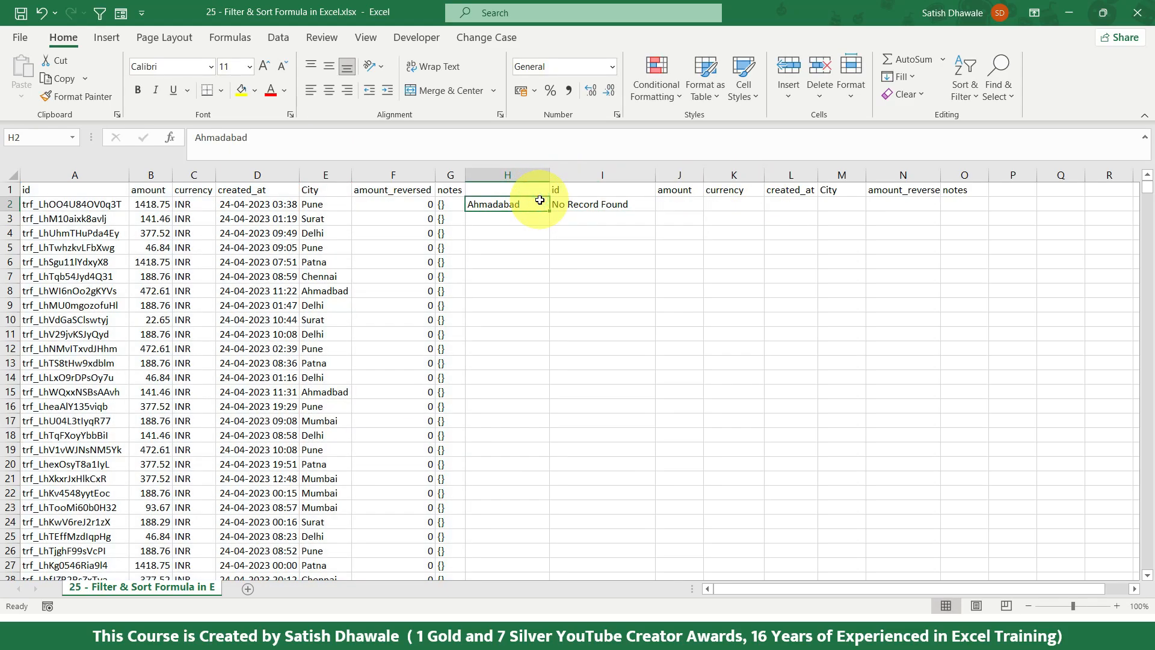
type("Surat")
key("Return")
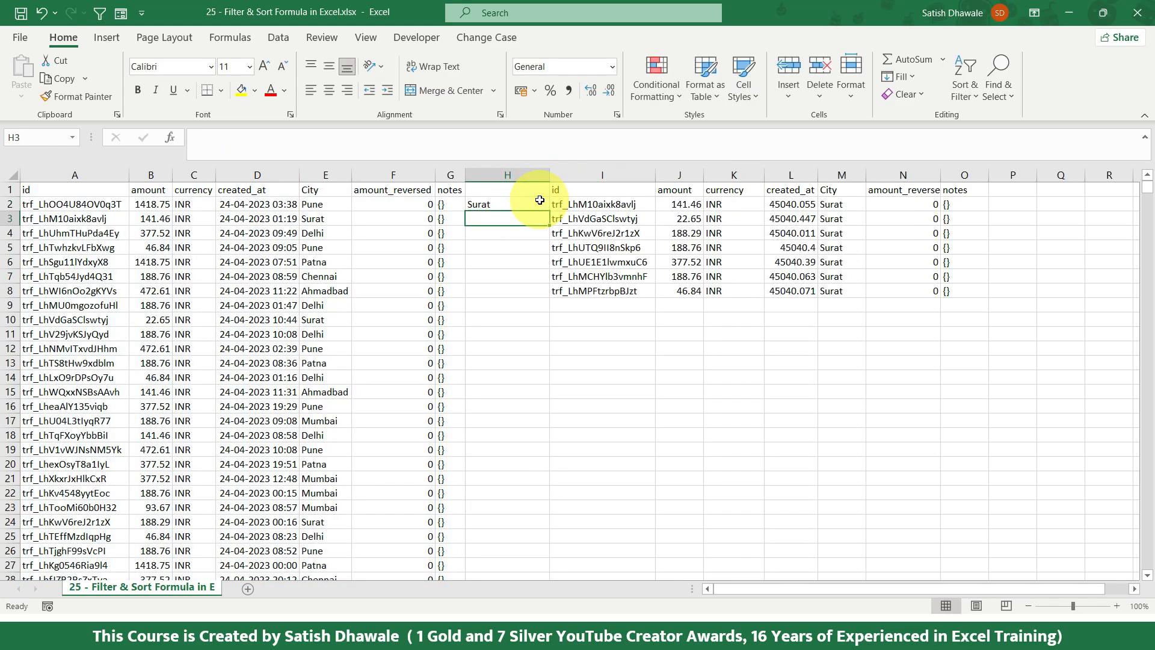
- Change the city criterion in H2 to Pune and widen column H slightly
left_click(540, 200)
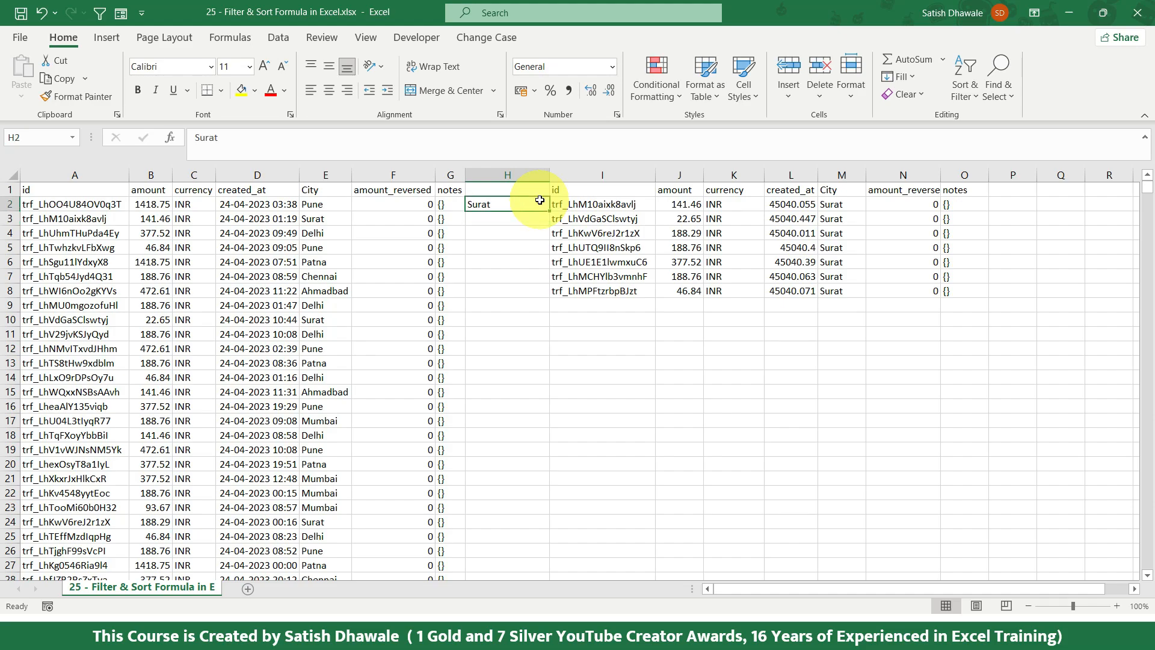
type("Pune")
key("Return")
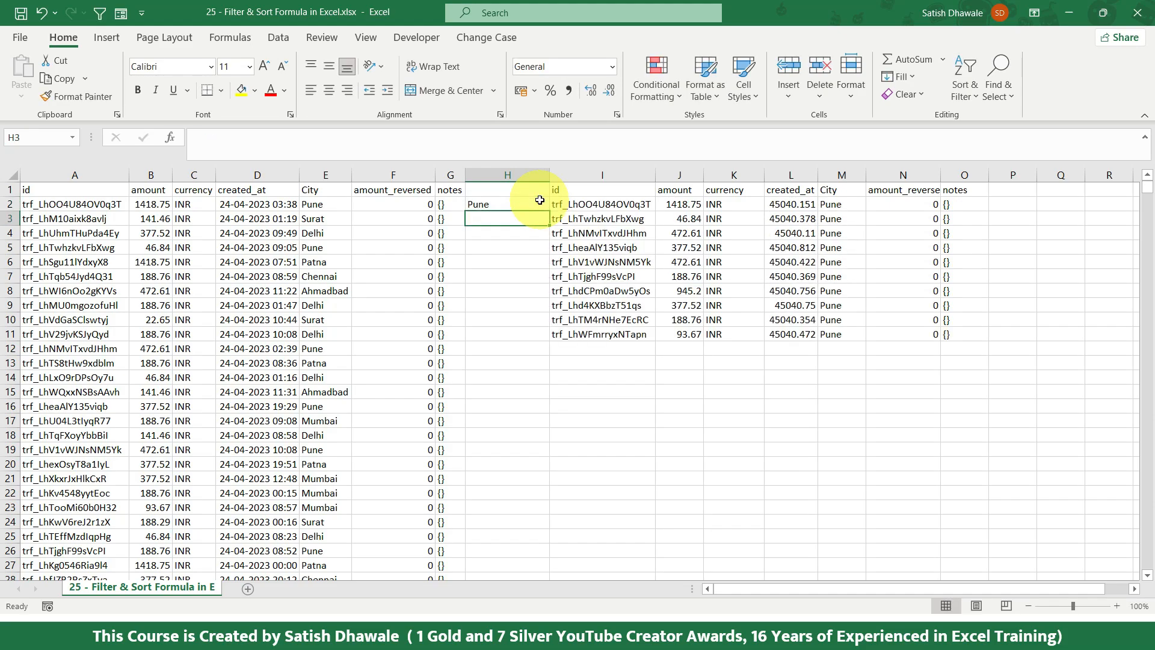
left_click(518, 202)
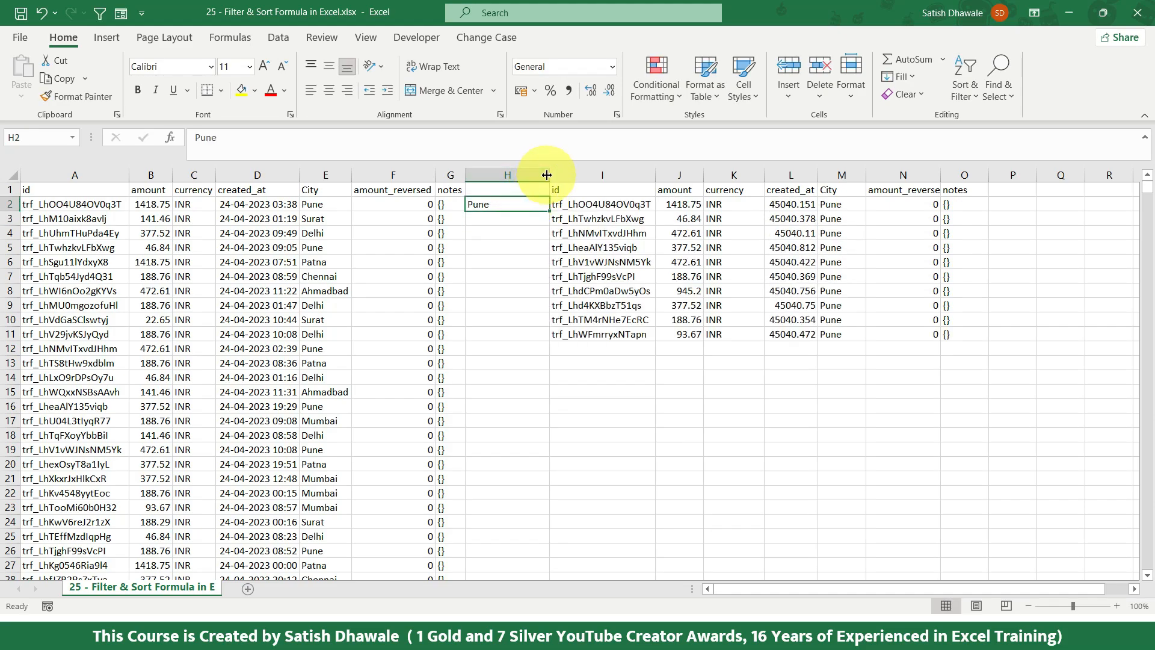
left_click_drag(549, 175, 559, 175)
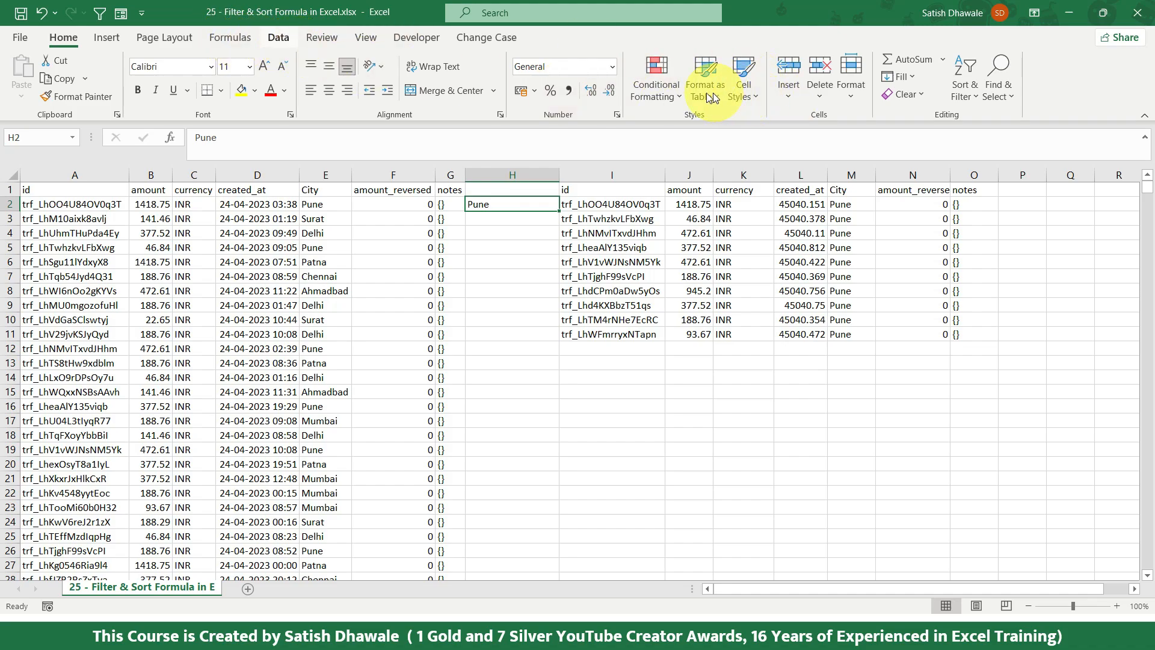
- Open Data Validation for cell H3 and set the allowed values to List
left_click(285, 41)
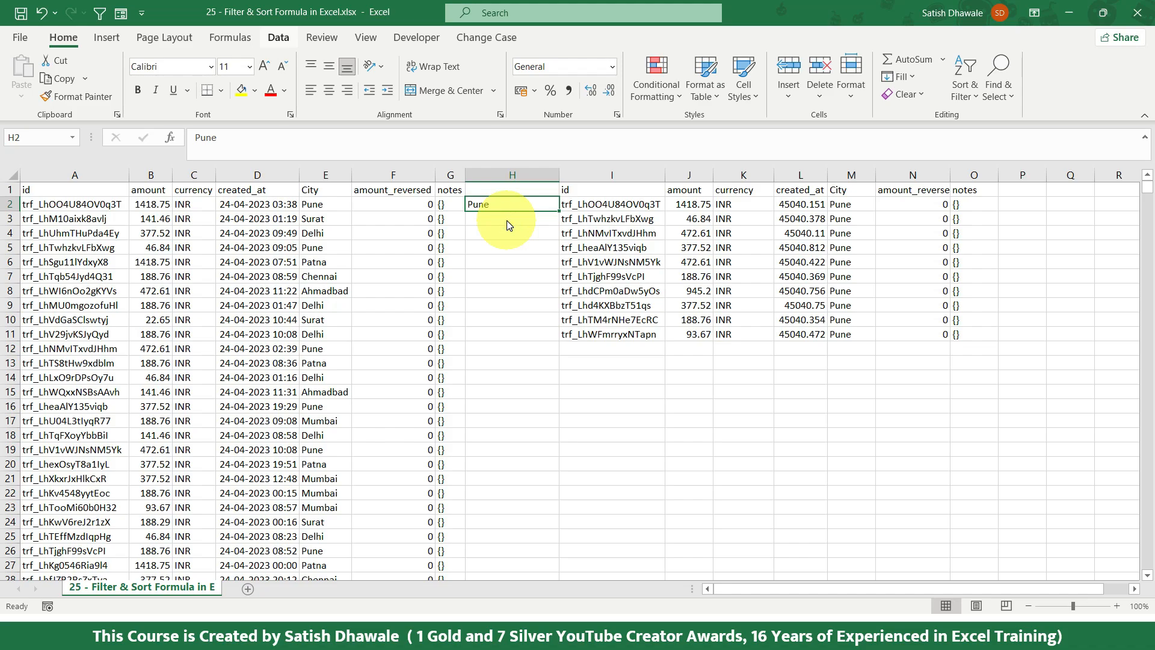
left_click(507, 221)
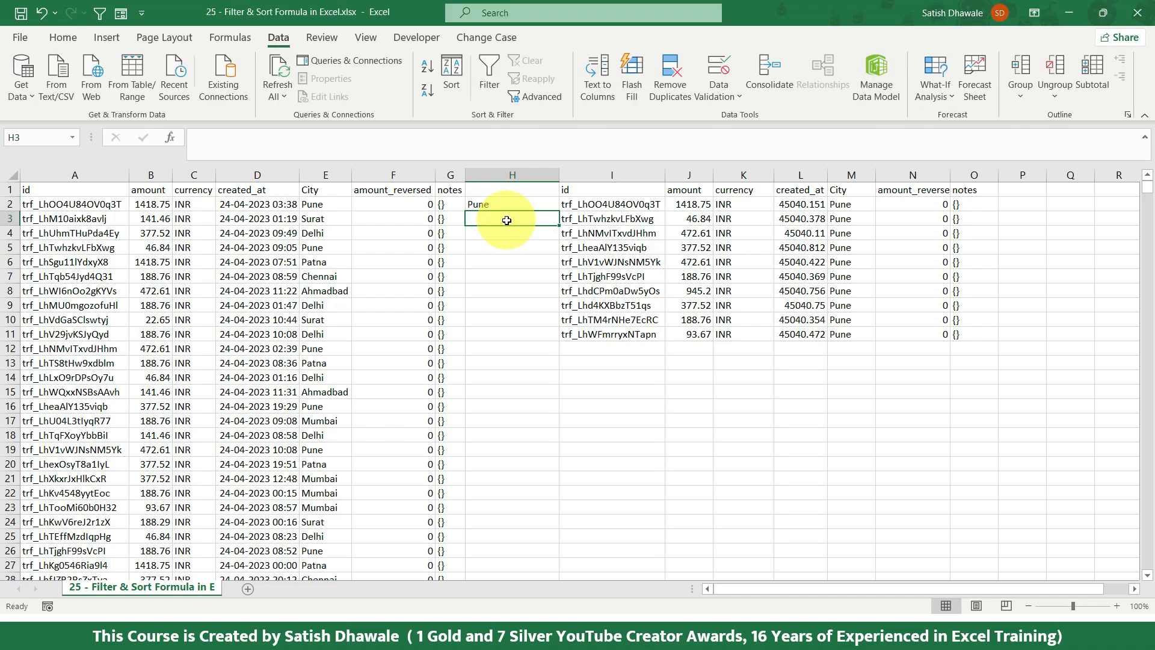
left_click(728, 71)
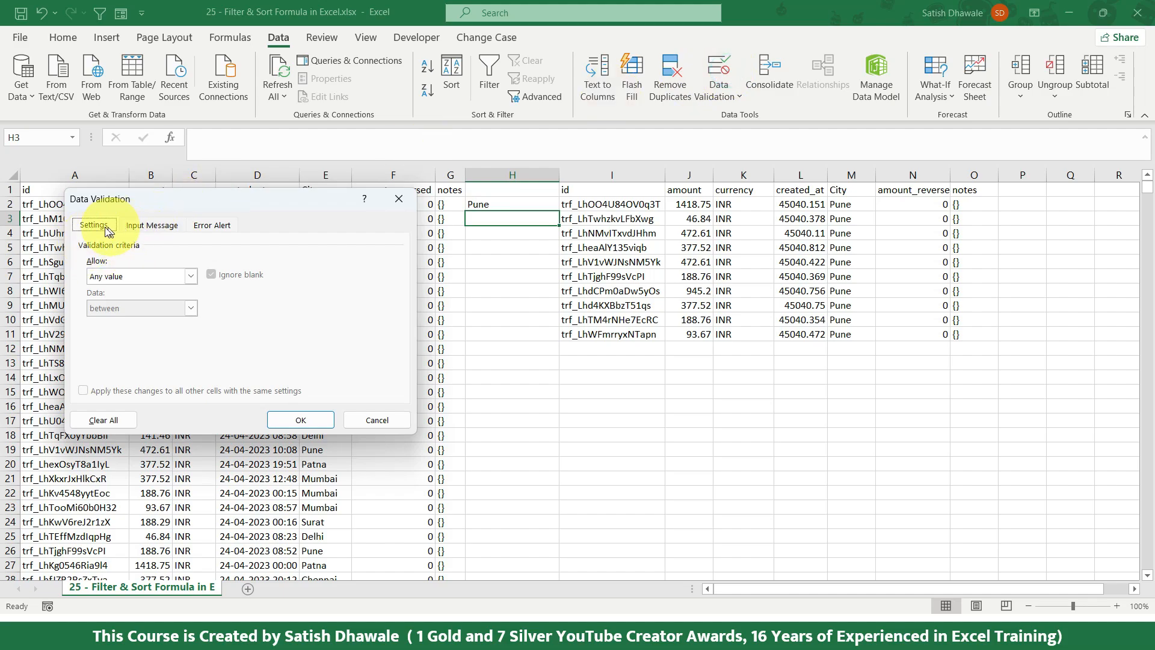
left_click(106, 277)
left_click(101, 313)
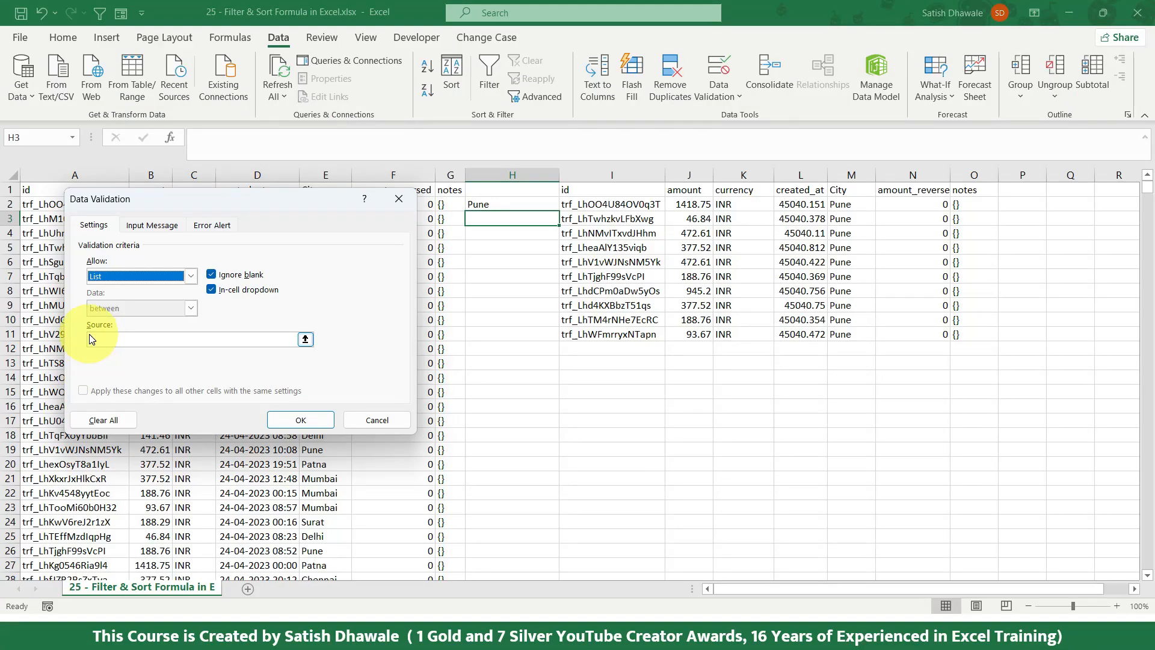
- Set the list source to Mumbai, Surat, Pune, Delhi, apply the validation and open the drop-down list in H3
left_click(93, 338)
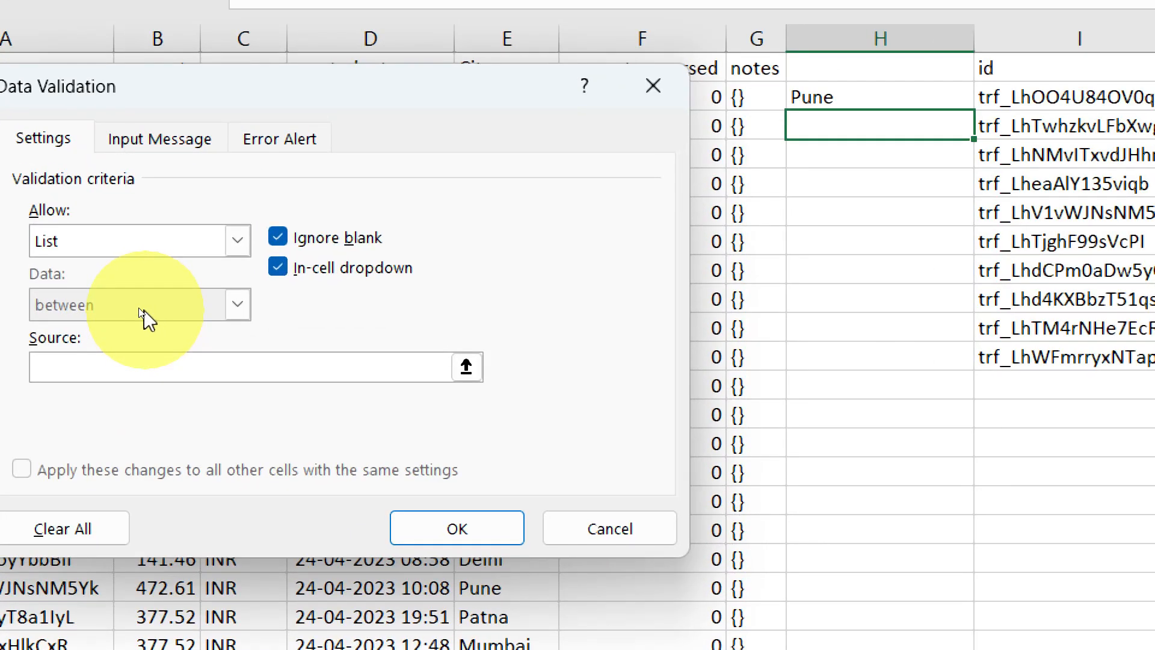
left_click_drag(164, 194, 386, 218)
left_click_drag(627, 160, 666, 160)
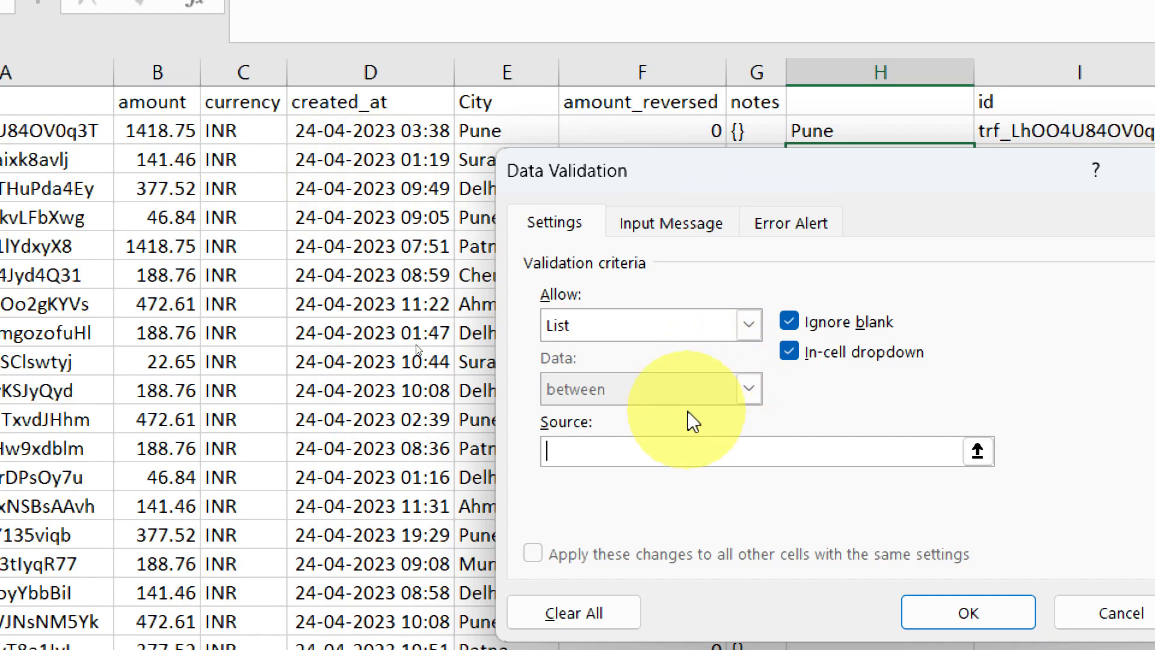
type("Mumbai, S")
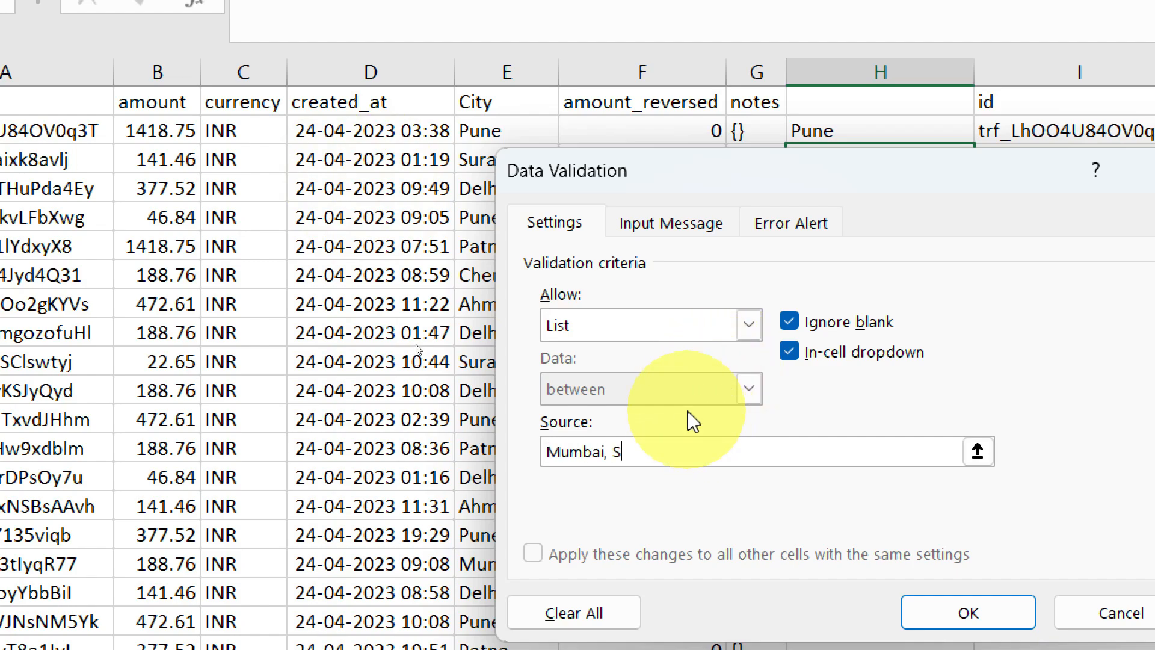
type("urat, Pune,")
left_click_drag(716, 177, 843, 173)
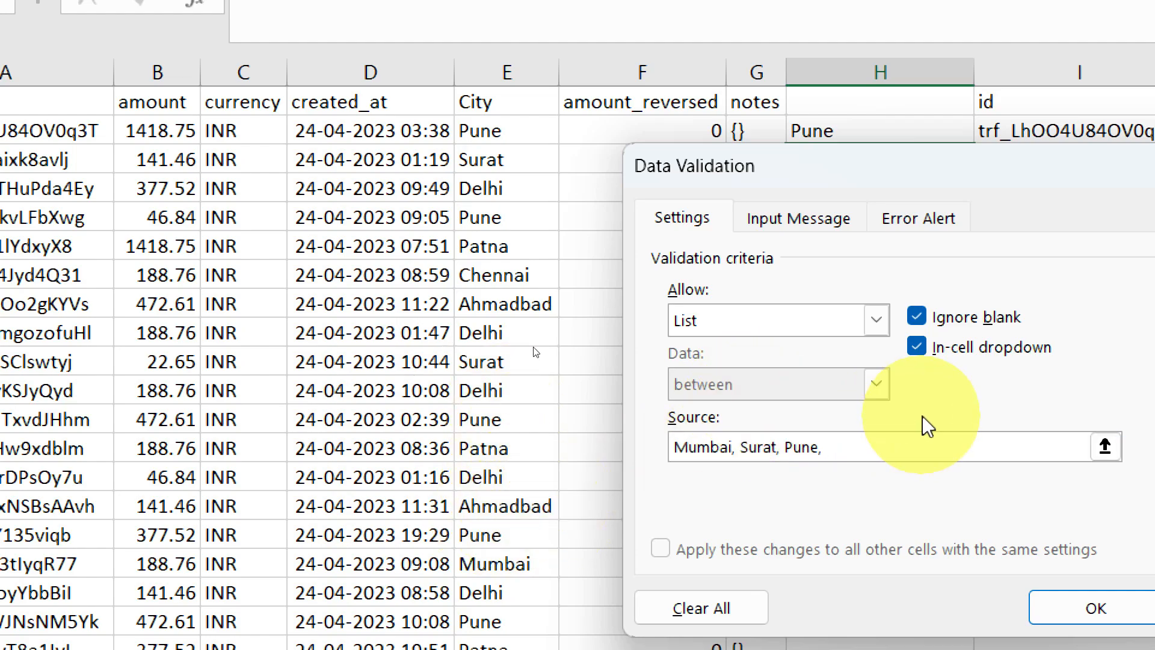
type("Delhi")
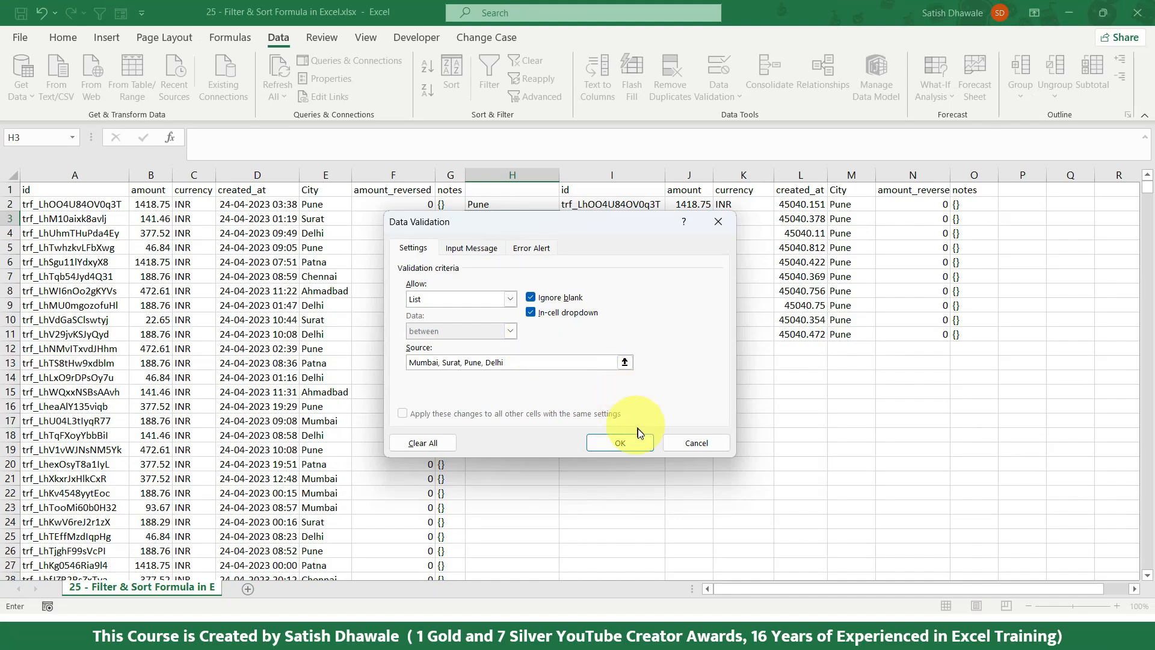
left_click(637, 439)
left_click(566, 218)
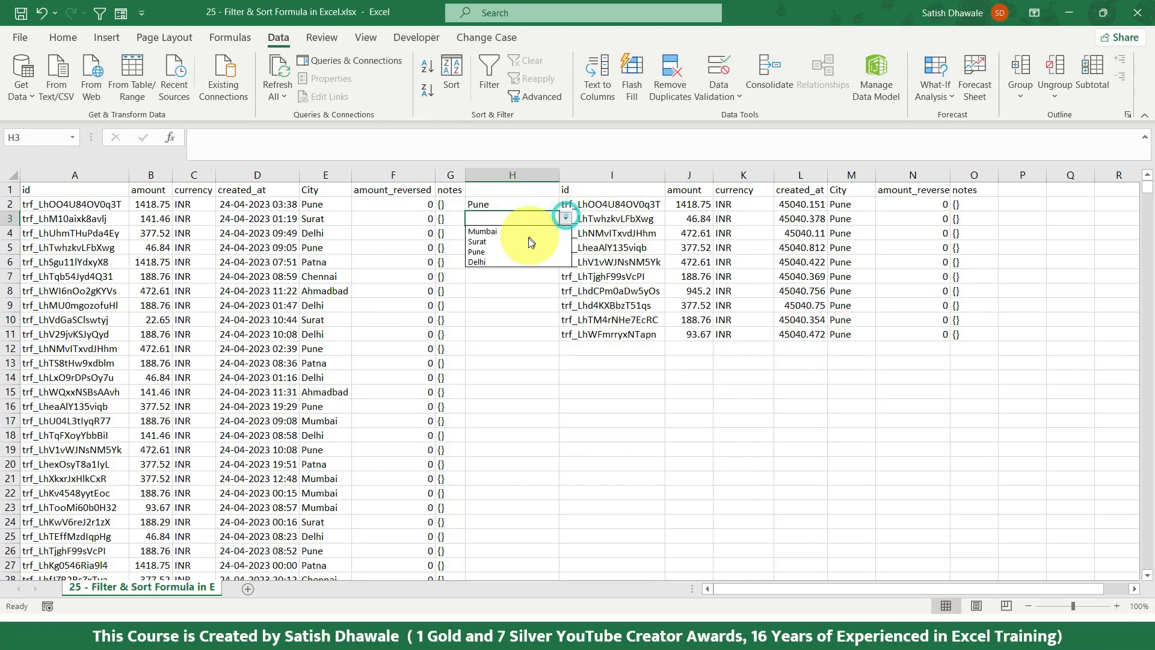
- Choose Surat from the city drop-down list in H3
left_click(531, 241)
left_click(565, 218)
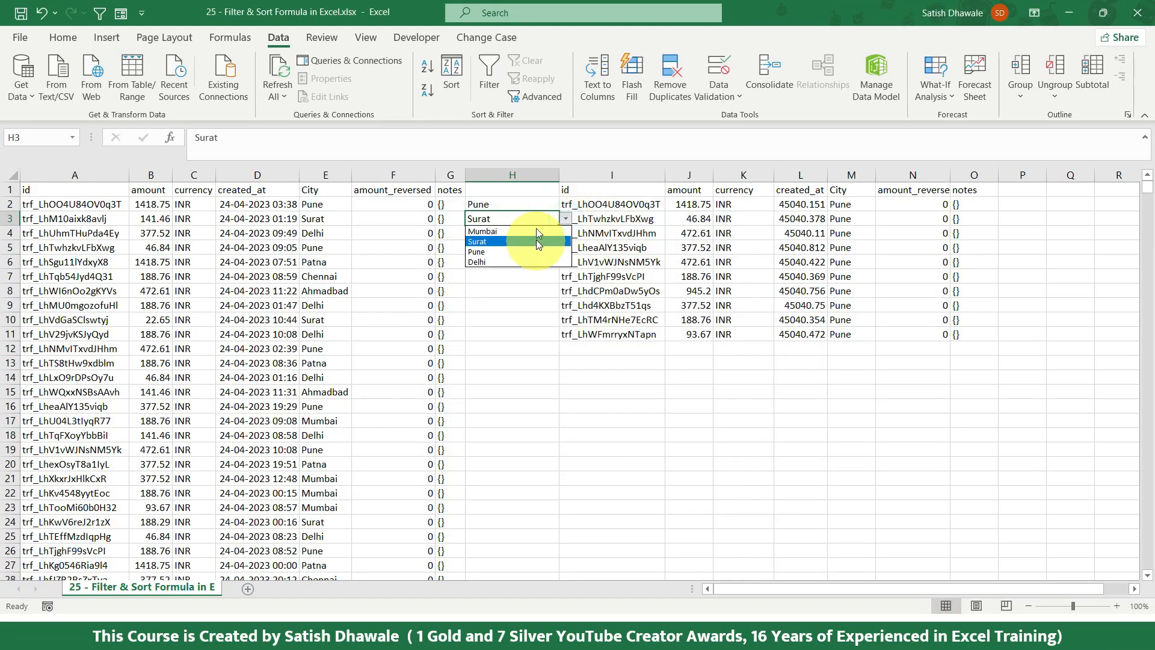
left_click(537, 241)
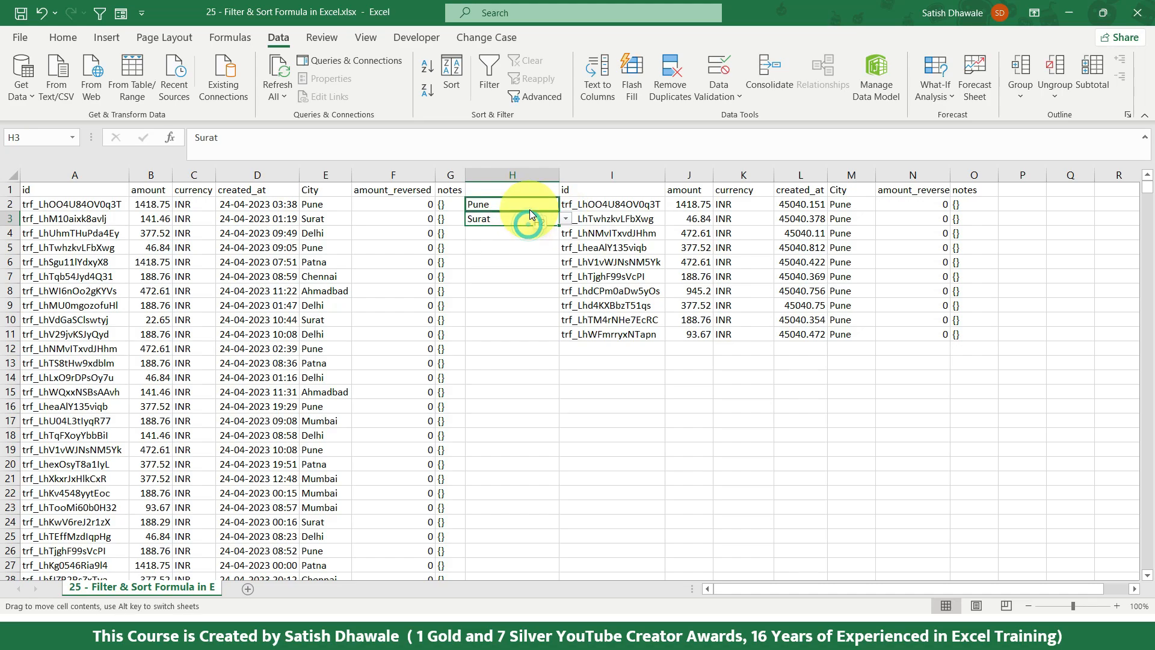
- Move the drop-down cell H3 onto H2, replacing its contents, and choose Pune from its list
left_click_drag(529, 209, 530, 203)
left_click(567, 358)
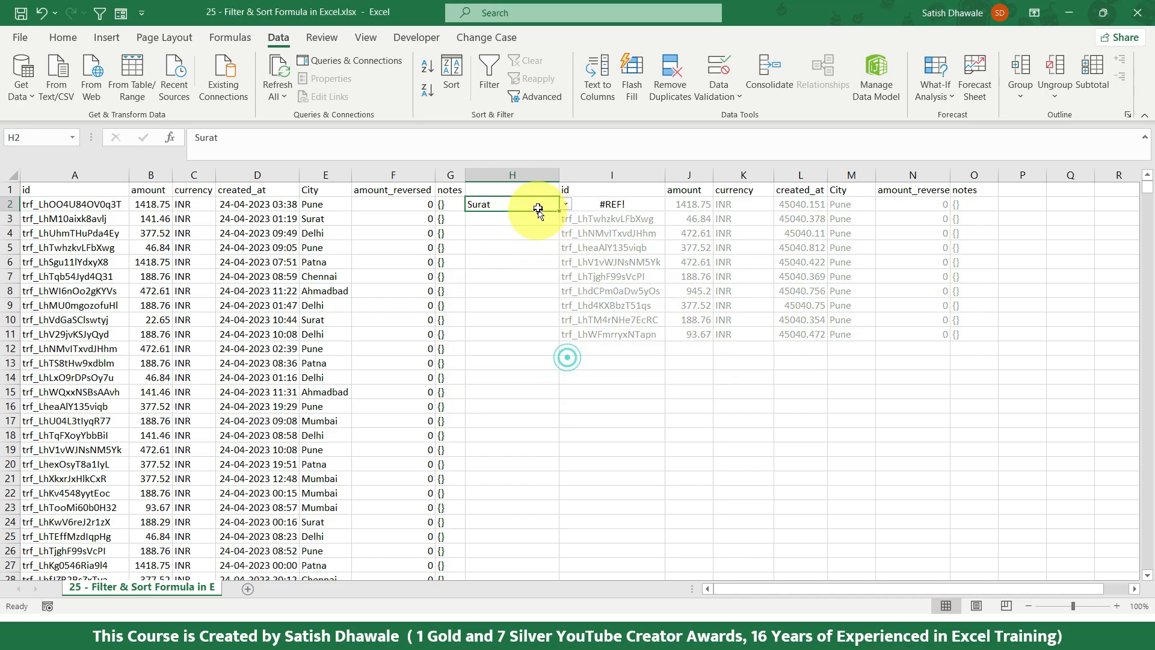
left_click(566, 204)
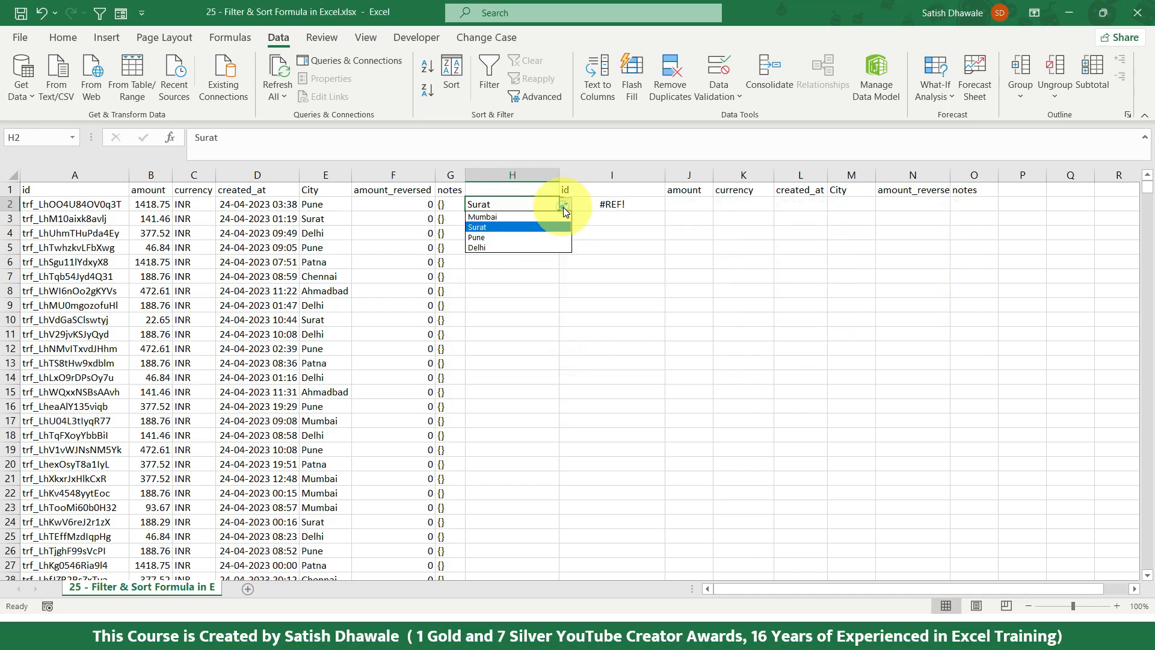
left_click(513, 237)
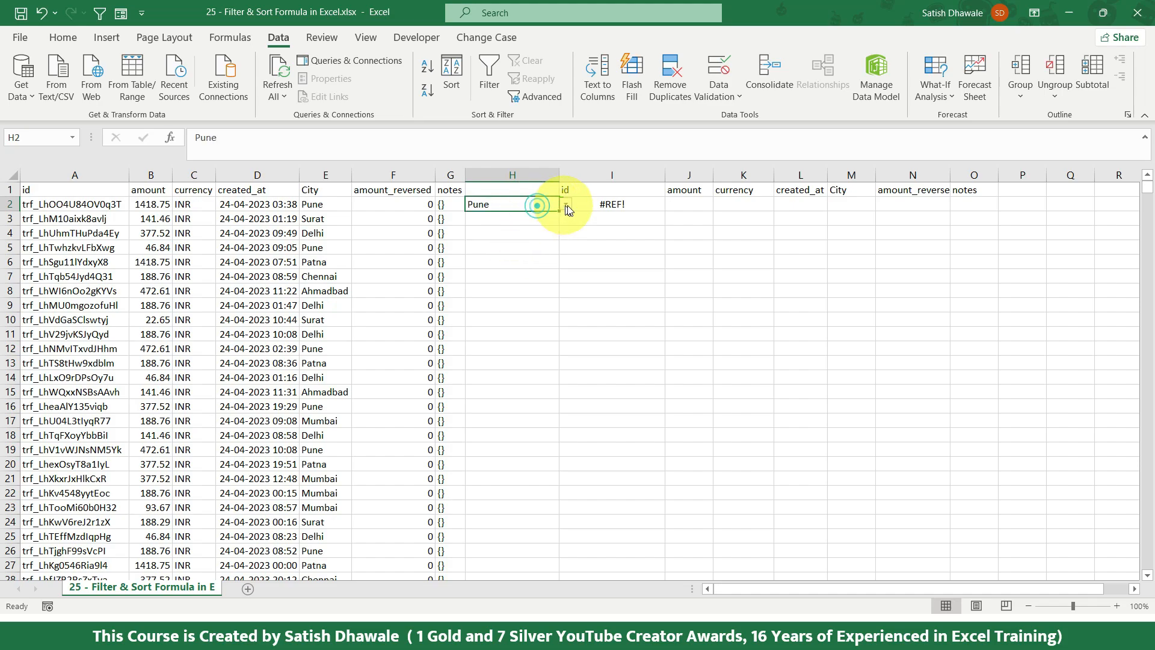
- Repair the FILTER formula in I2 by replacing the broken #REF! criterion with a reference to H2
double_click(601, 204)
left_click_drag(622, 205, 666, 205)
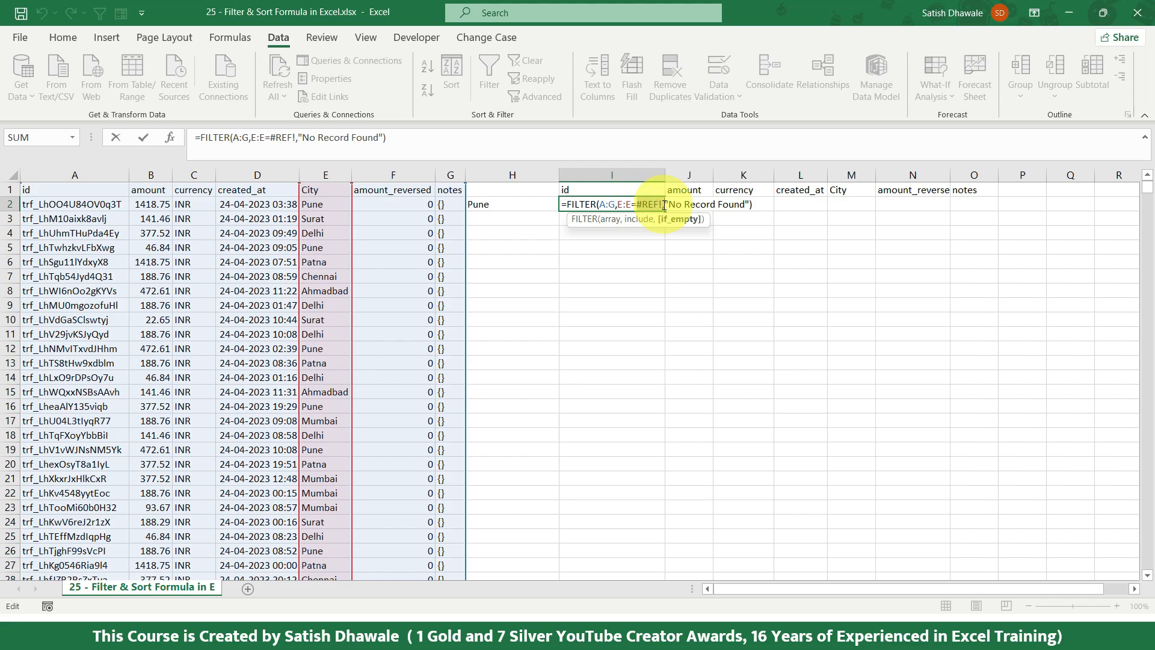
key("BackSpace")
left_click(510, 207)
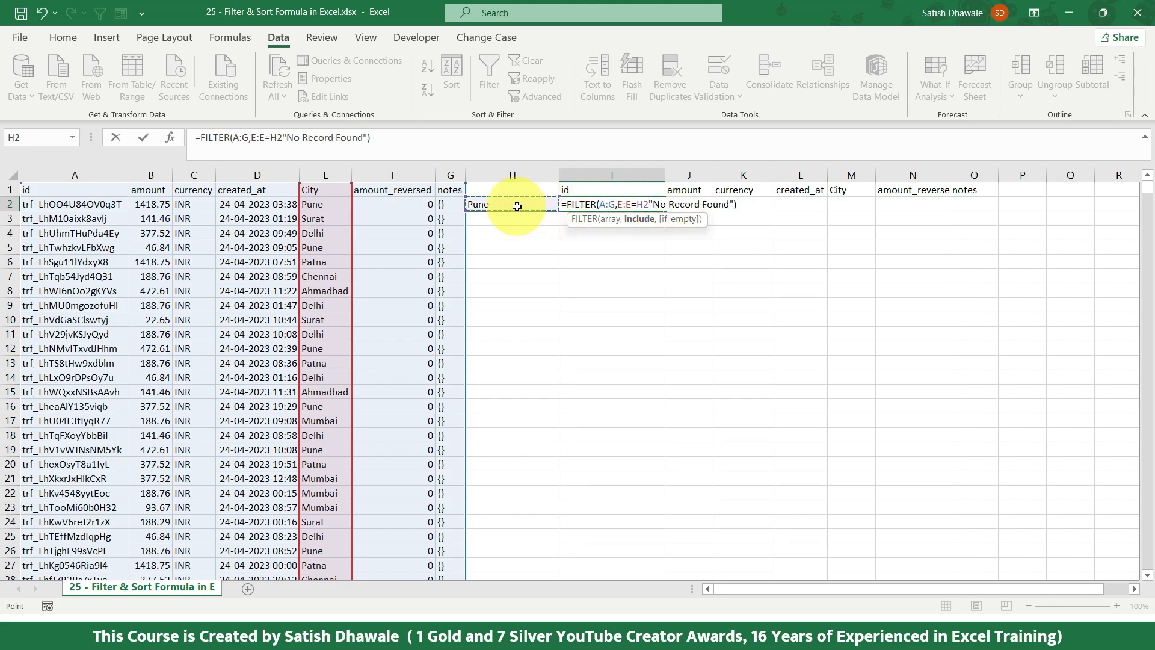
type(",")
key("Return")
- Test the city drop-down in H2 by choosing Surat, Mumbai and finally Delhi
left_click(518, 206)
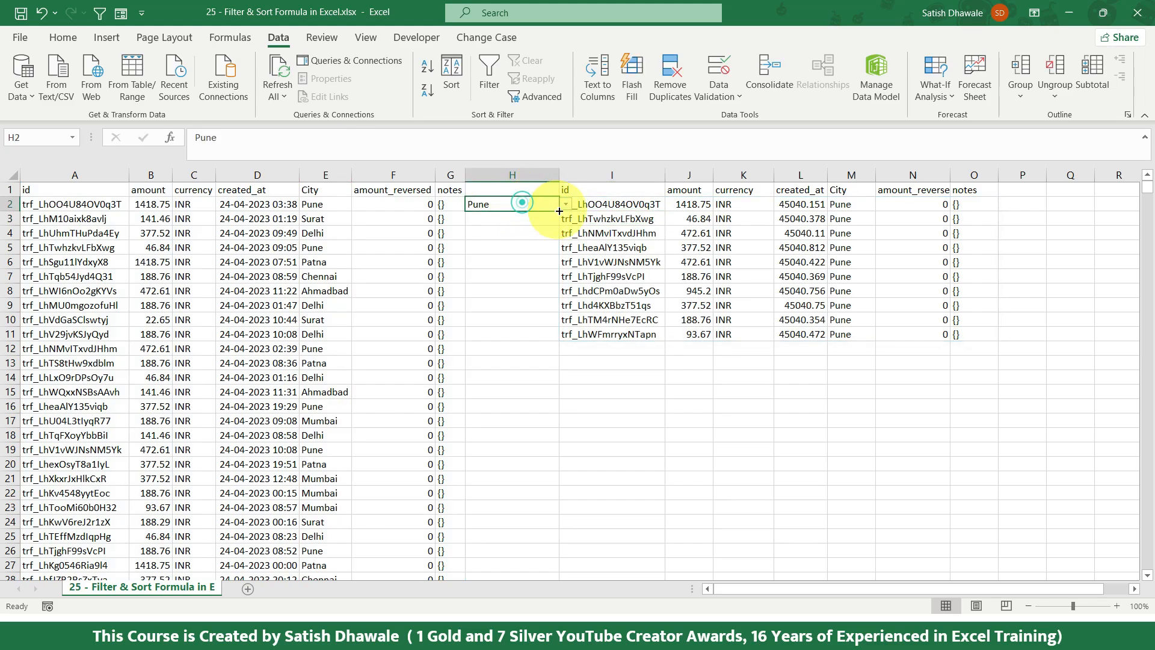
left_click(566, 208)
left_click(532, 227)
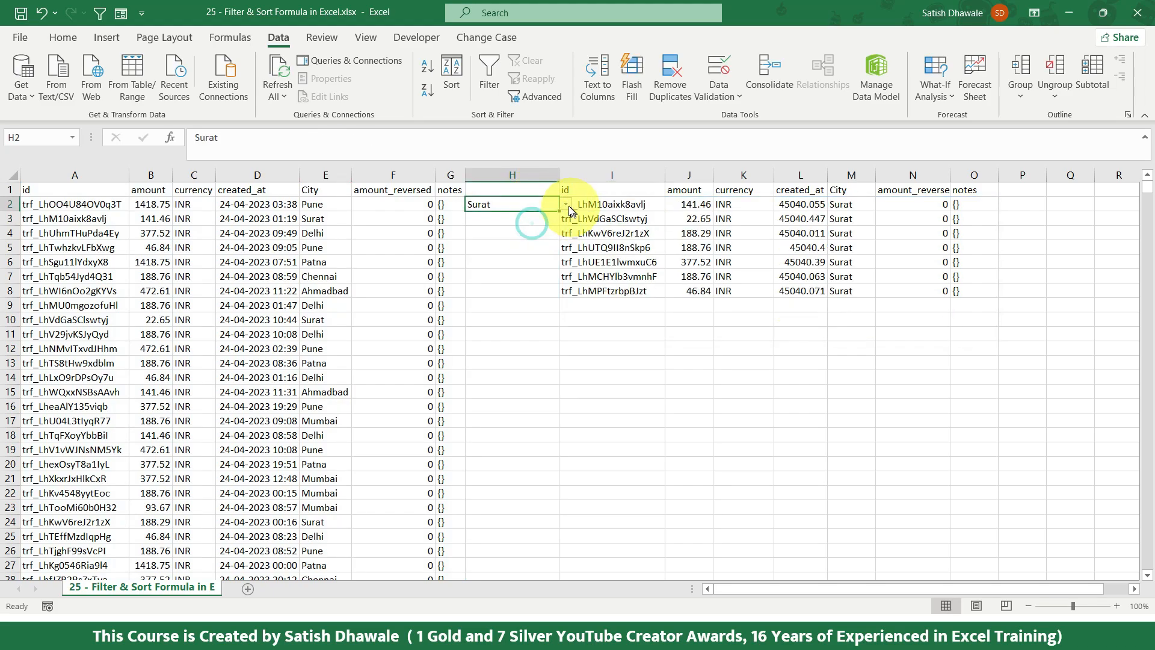
left_click(566, 205)
left_click(536, 218)
left_click(566, 205)
left_click(524, 254)
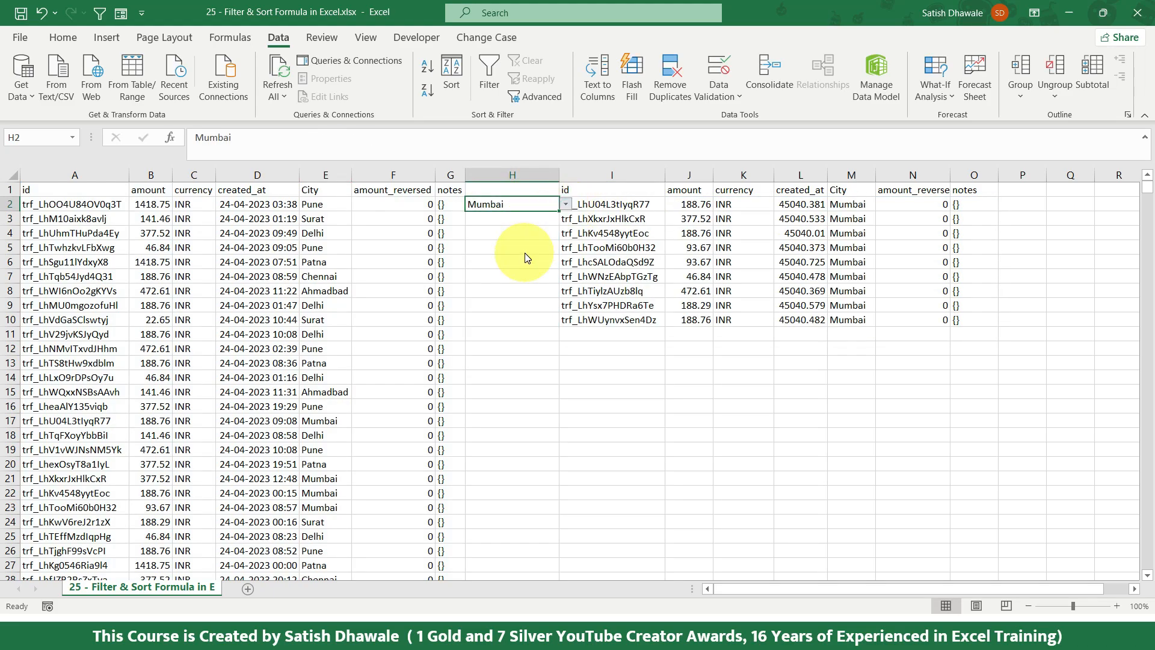
left_click(566, 205)
left_click(515, 247)
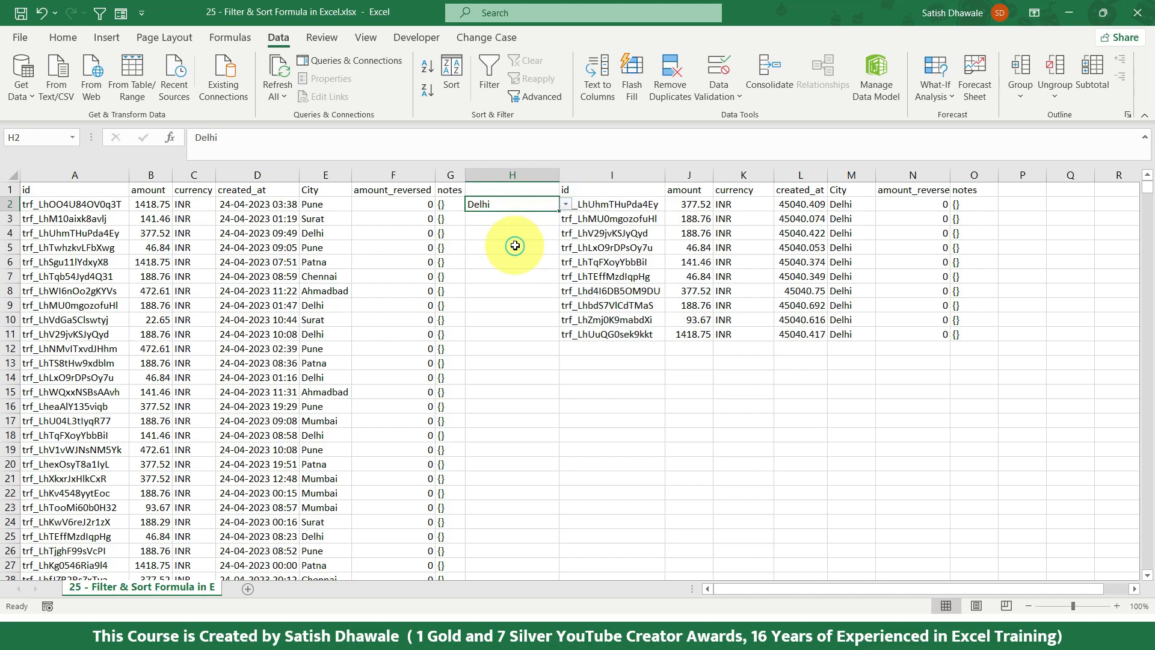
- Review the filtered rows, the arguments of the FILTER formula in I2 and its criterion cell H2
left_click_drag(651, 242, 640, 260)
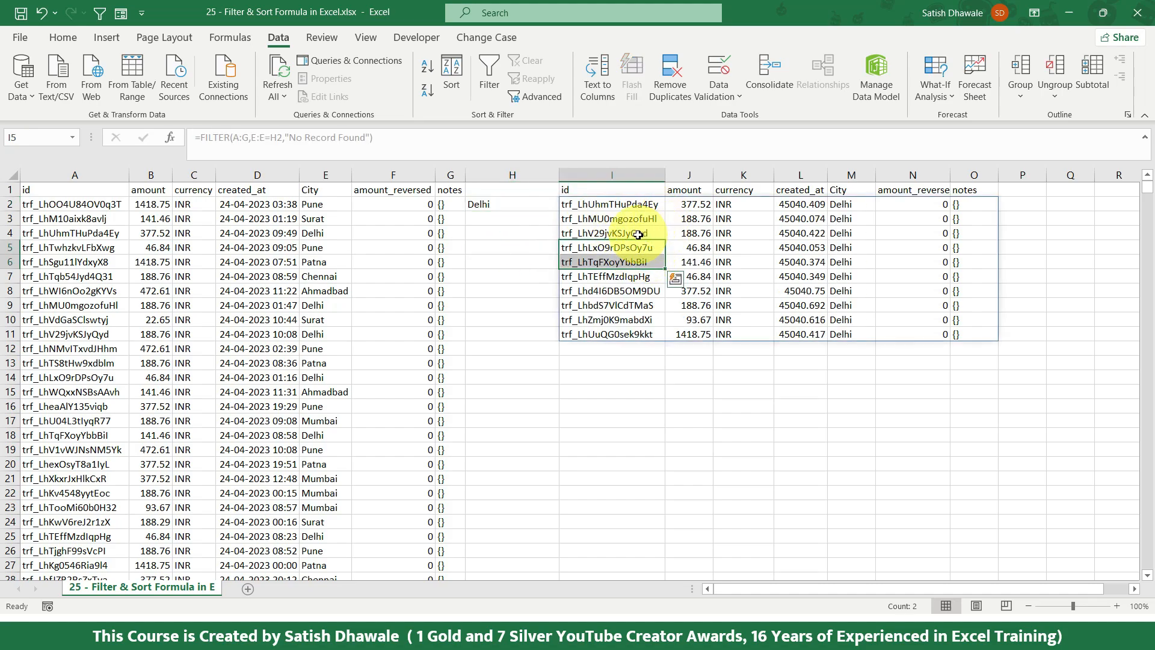
left_click(515, 202)
left_click(624, 204)
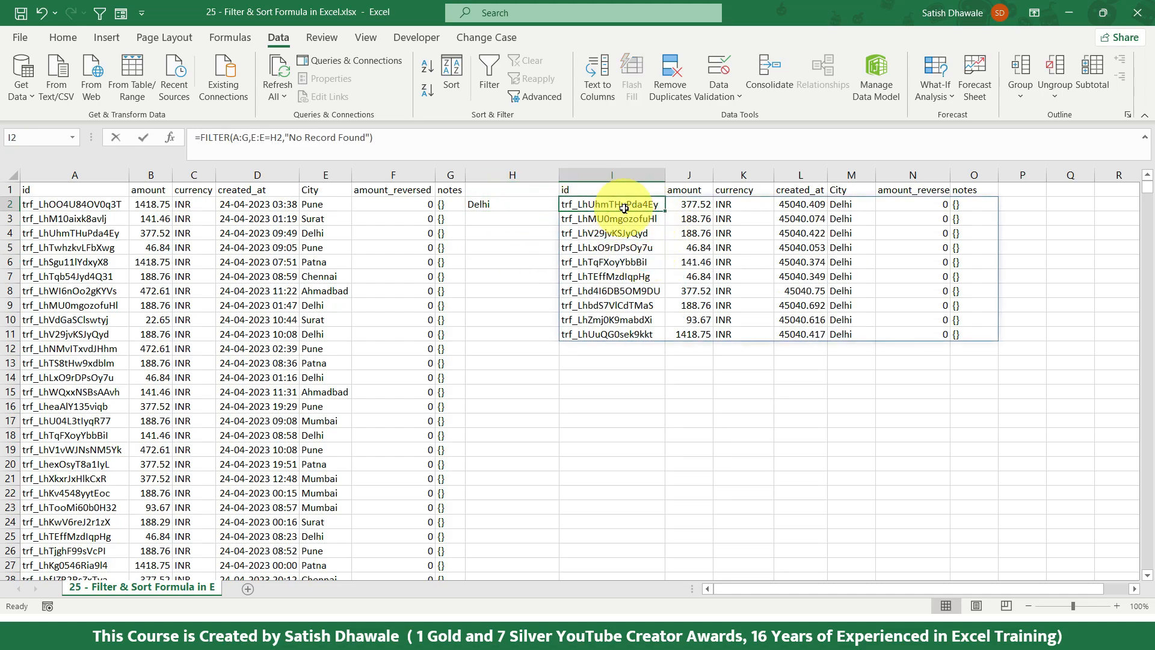
double_click(624, 205)
left_click_drag(586, 204, 705, 202)
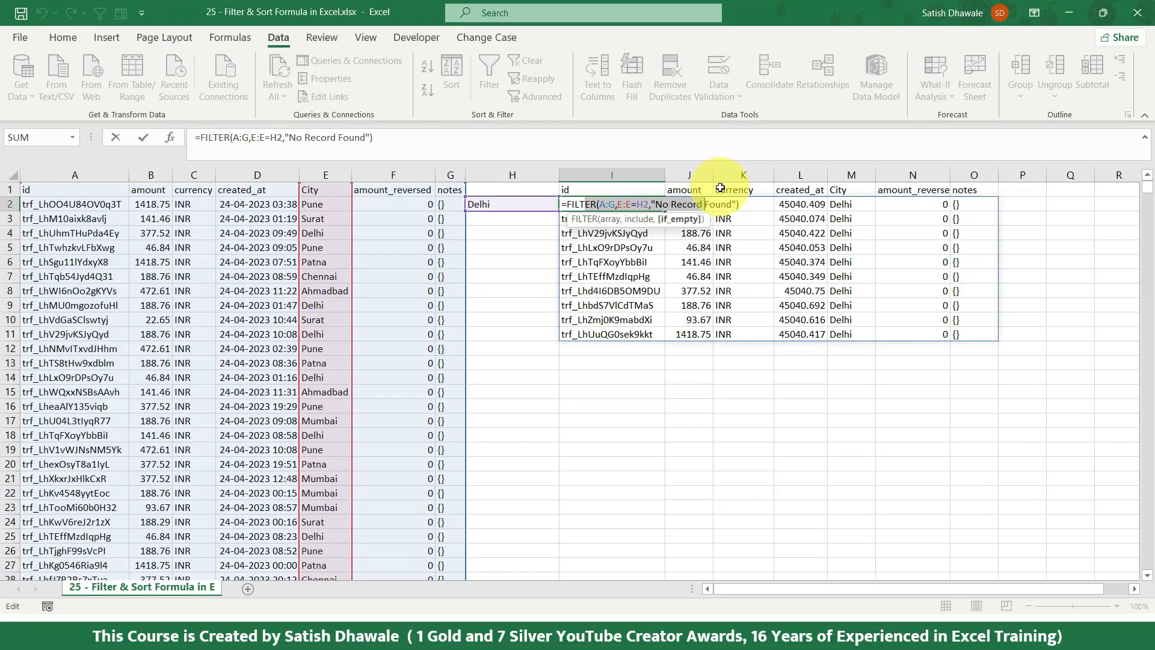
key("Escape")
left_click(519, 211)
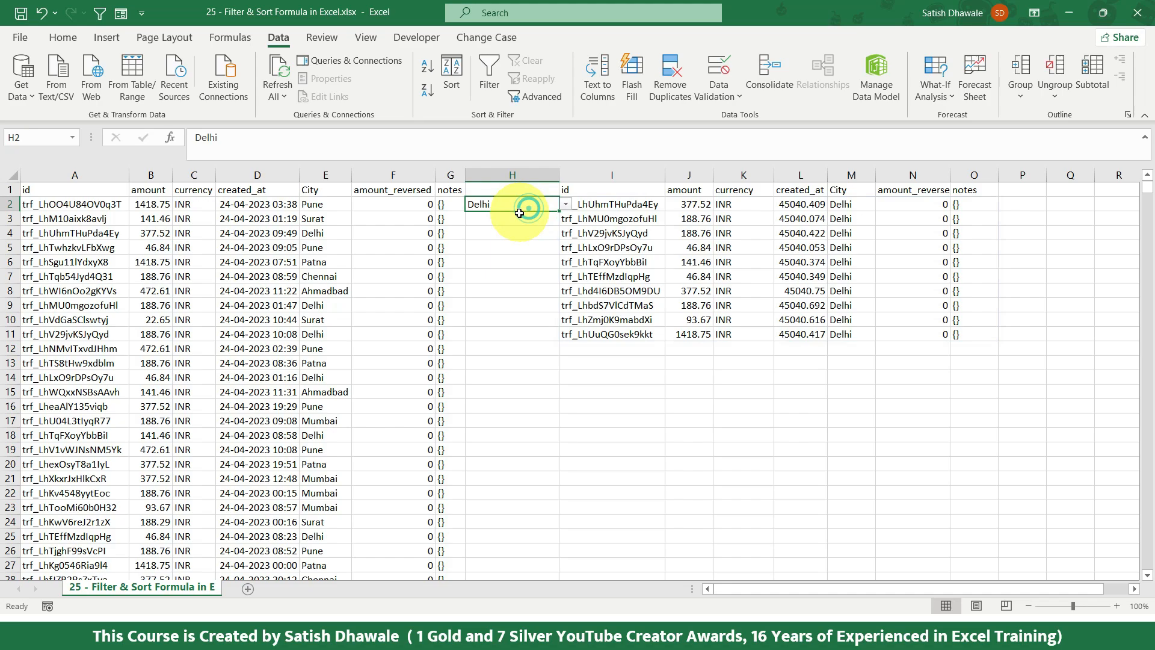
- Clear the filtered output in I2:O11 and select the amounts in B2:B9
left_click_drag(622, 207, 962, 328)
key("Delete")
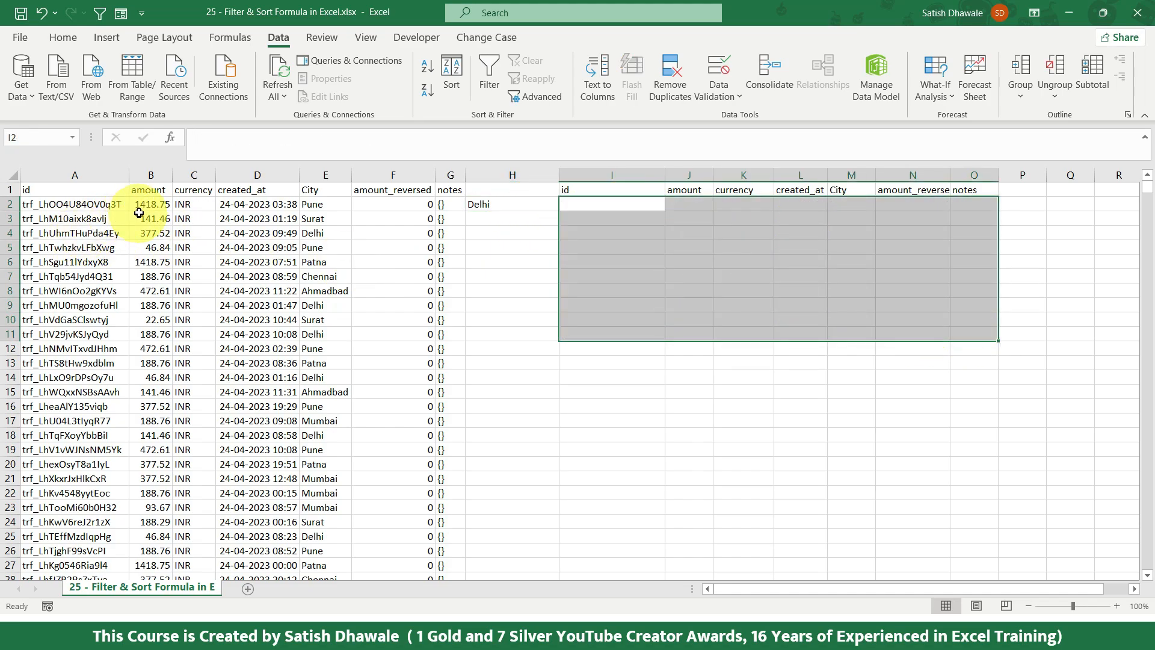
left_click_drag(144, 205, 145, 296)
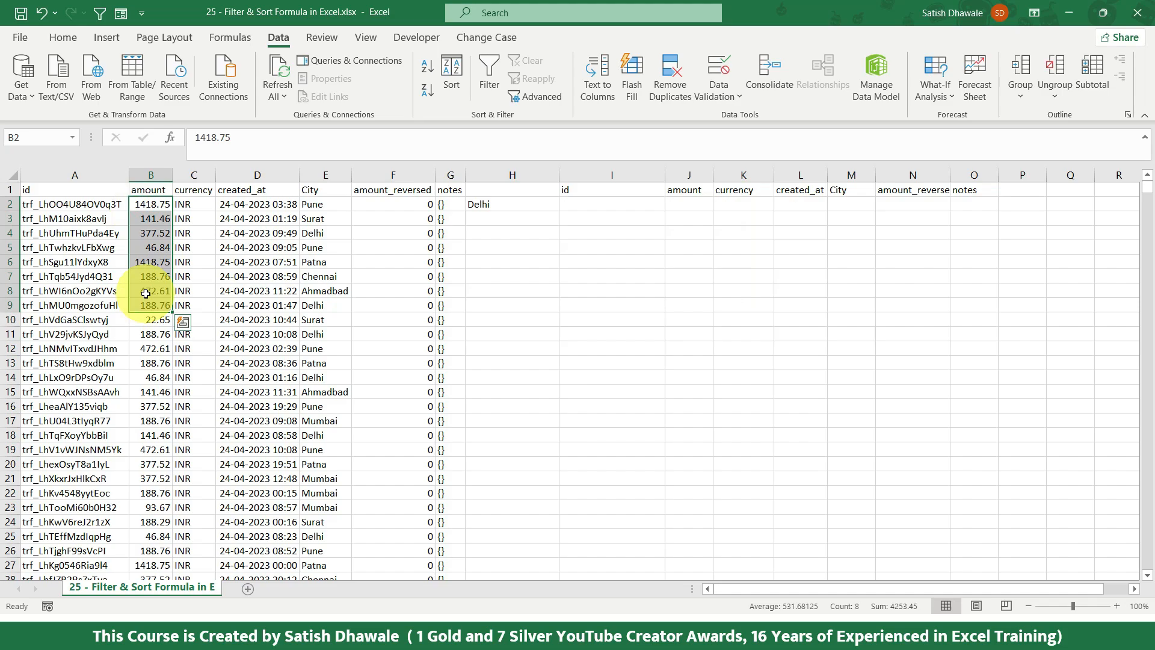
- Start a FILTER formula in I2 with columns A:G as the array
left_click(608, 206)
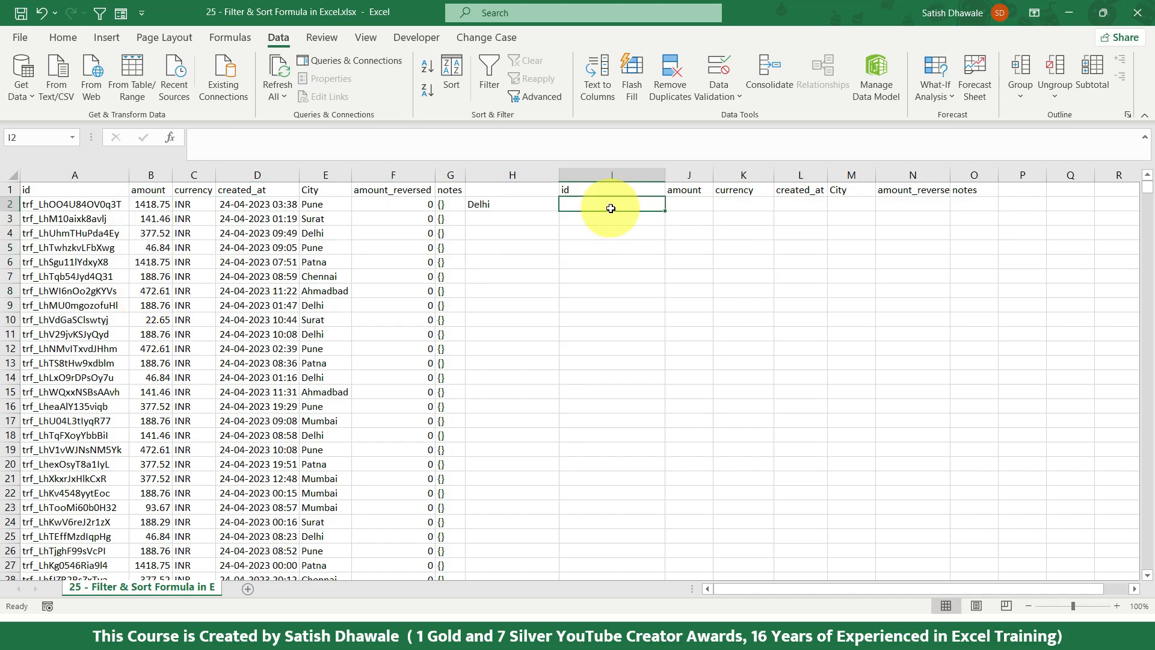
type("=filter(")
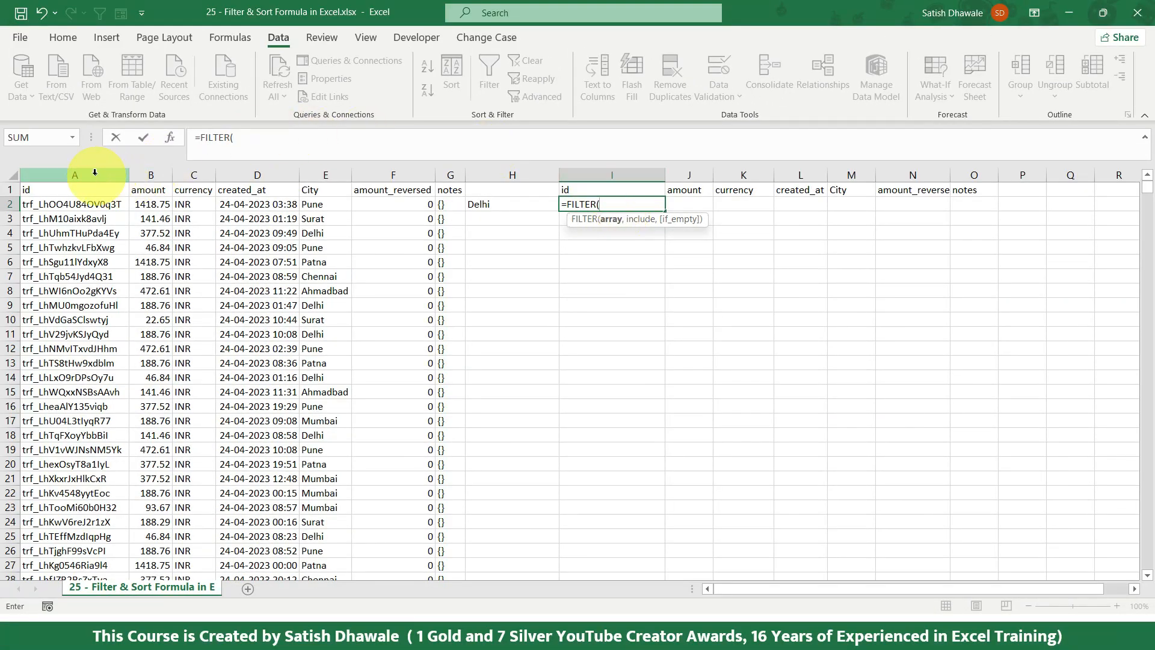
left_click_drag(94, 172, 440, 174)
type(",")
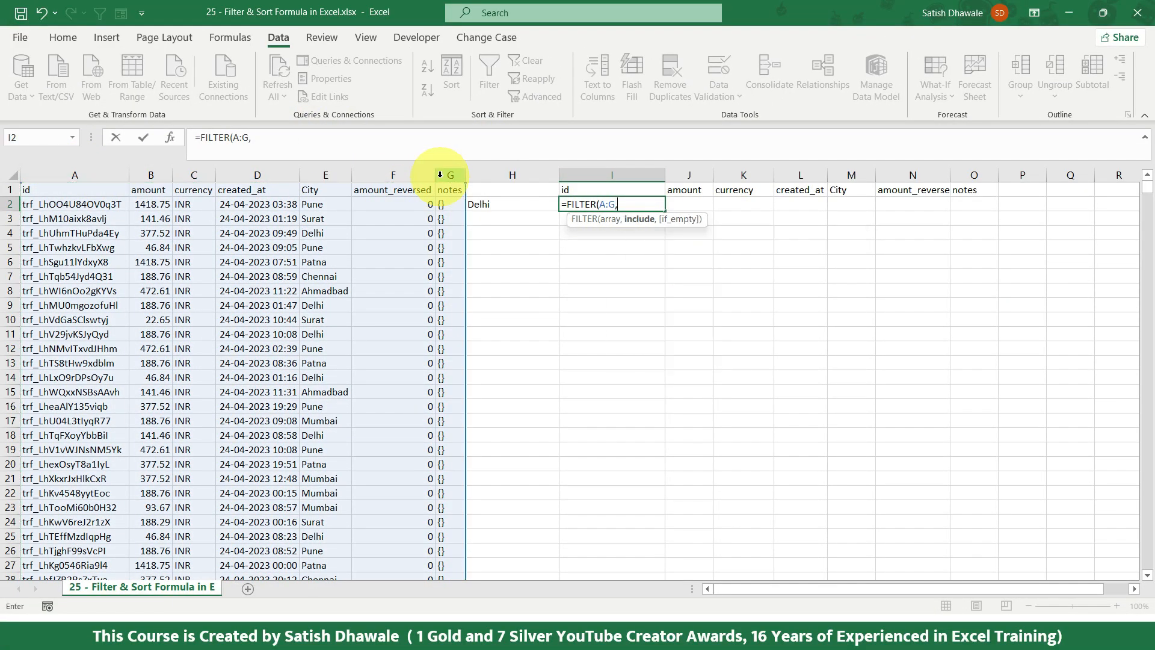
- Set the formula's include condition to B:B>=1000, close it without an if_empty argument and enter it
left_click(151, 174)
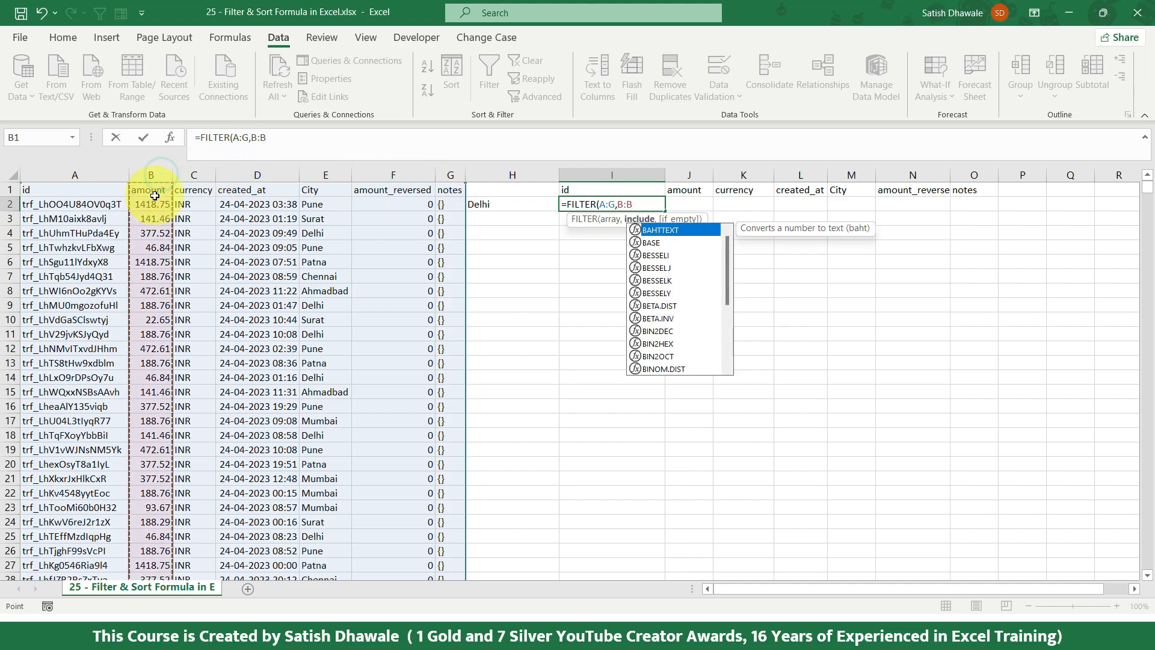
type(",")
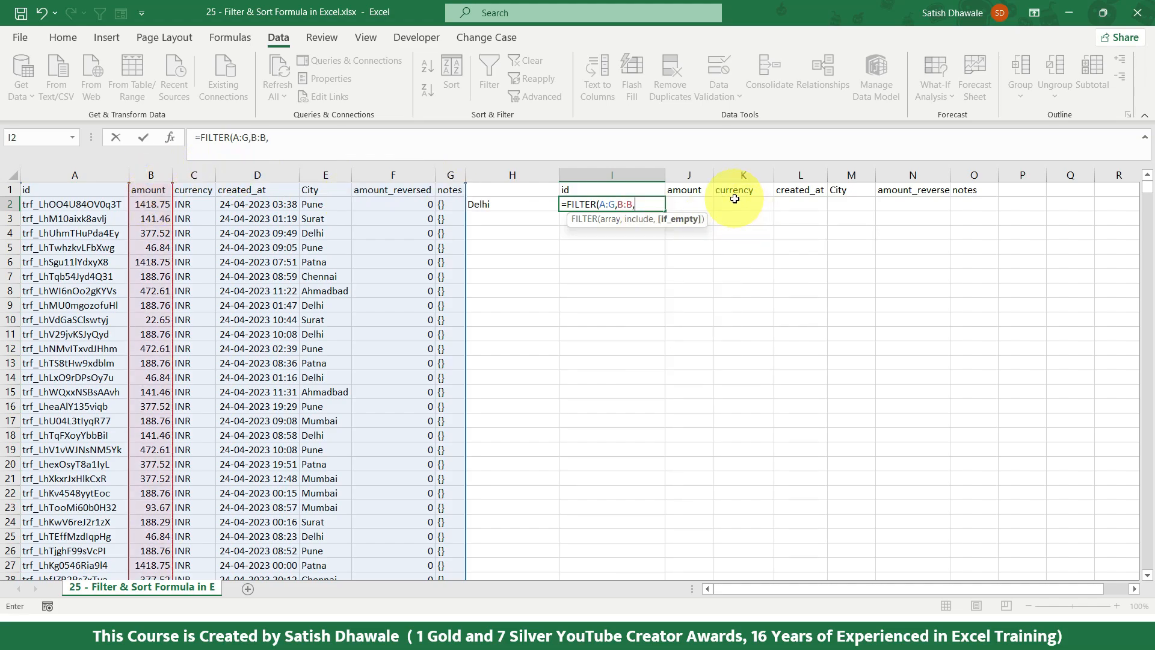
key("BackSpace")
type(">")
key("Escape")
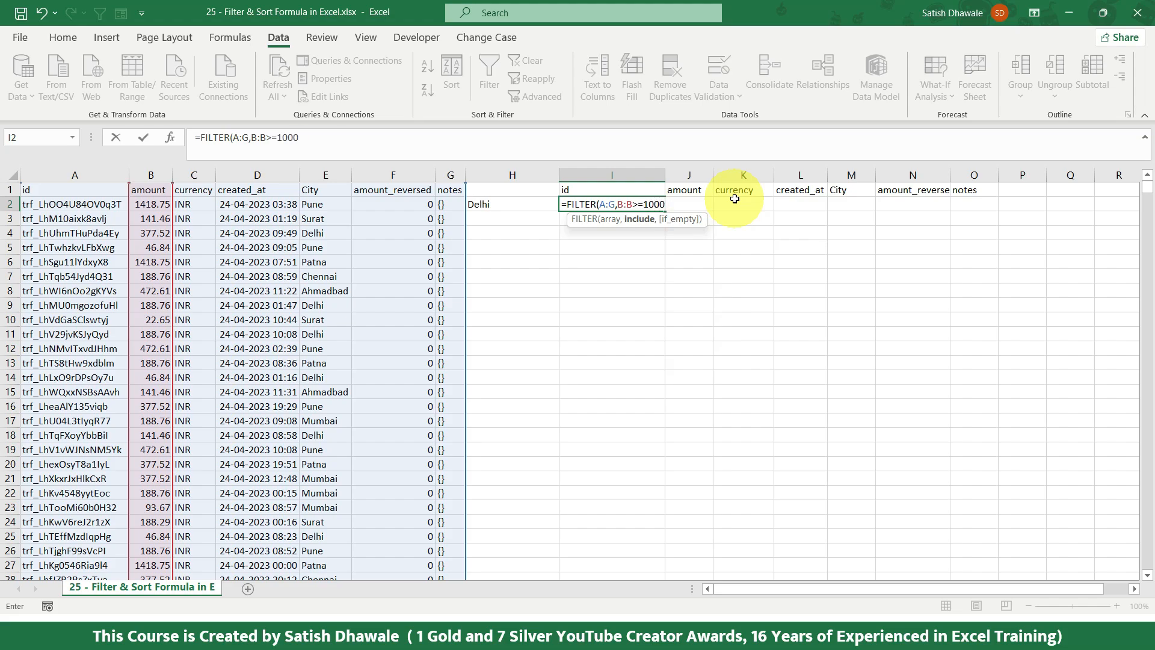
type("=1000")
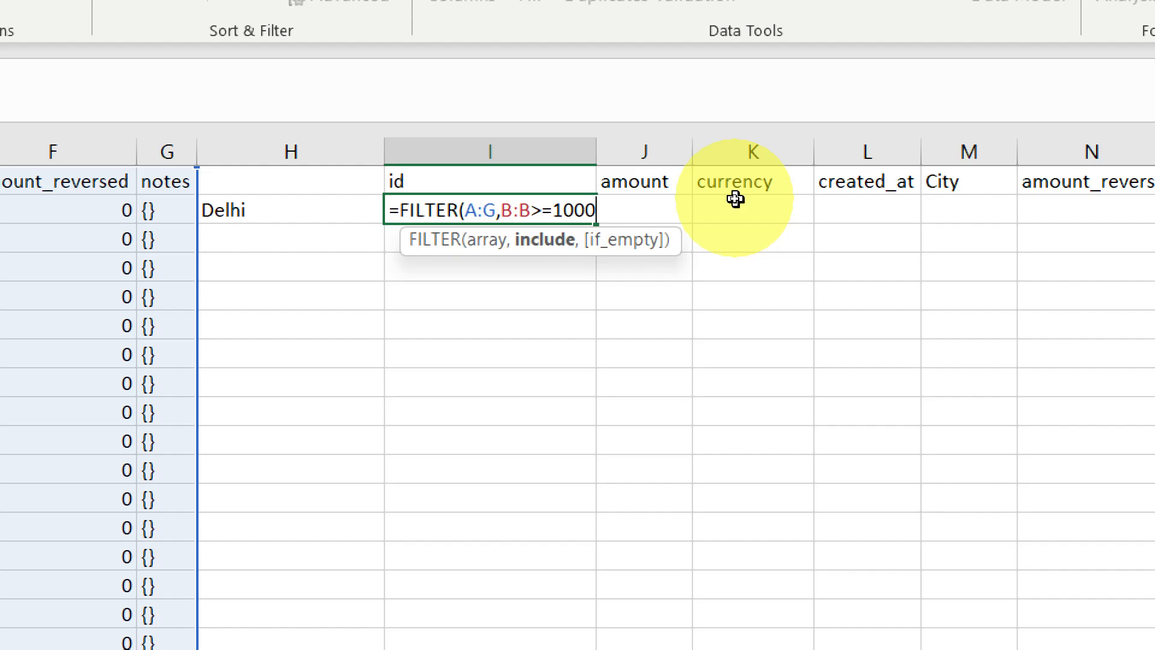
type(",")
key("BackSpace")
type(")")
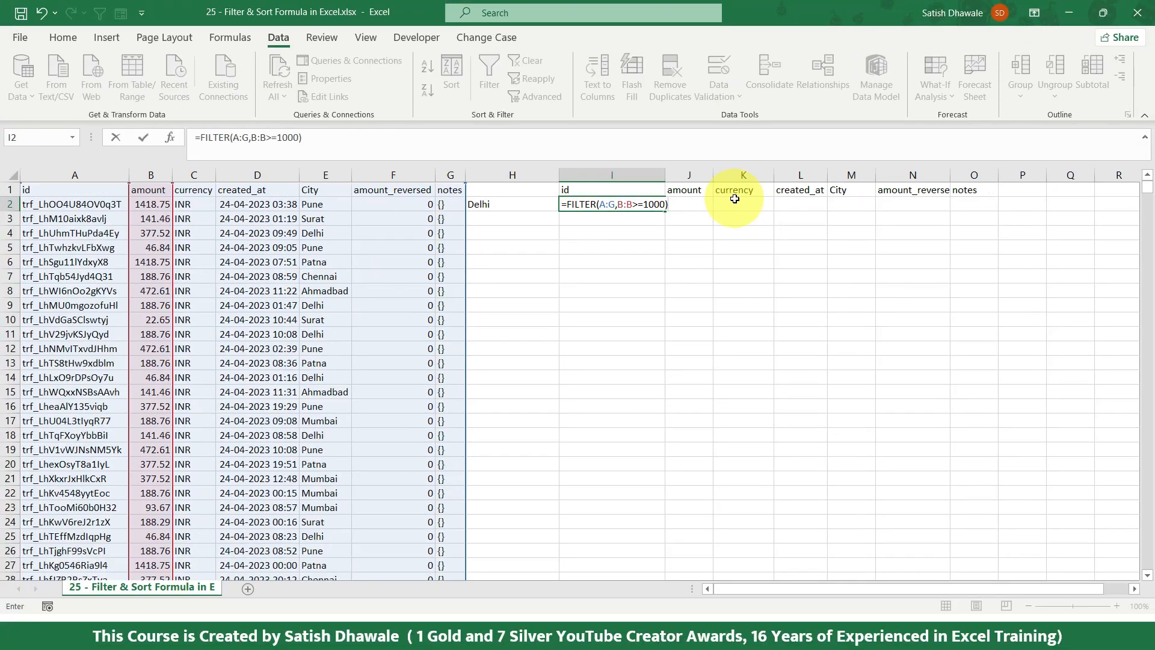
key("Return")
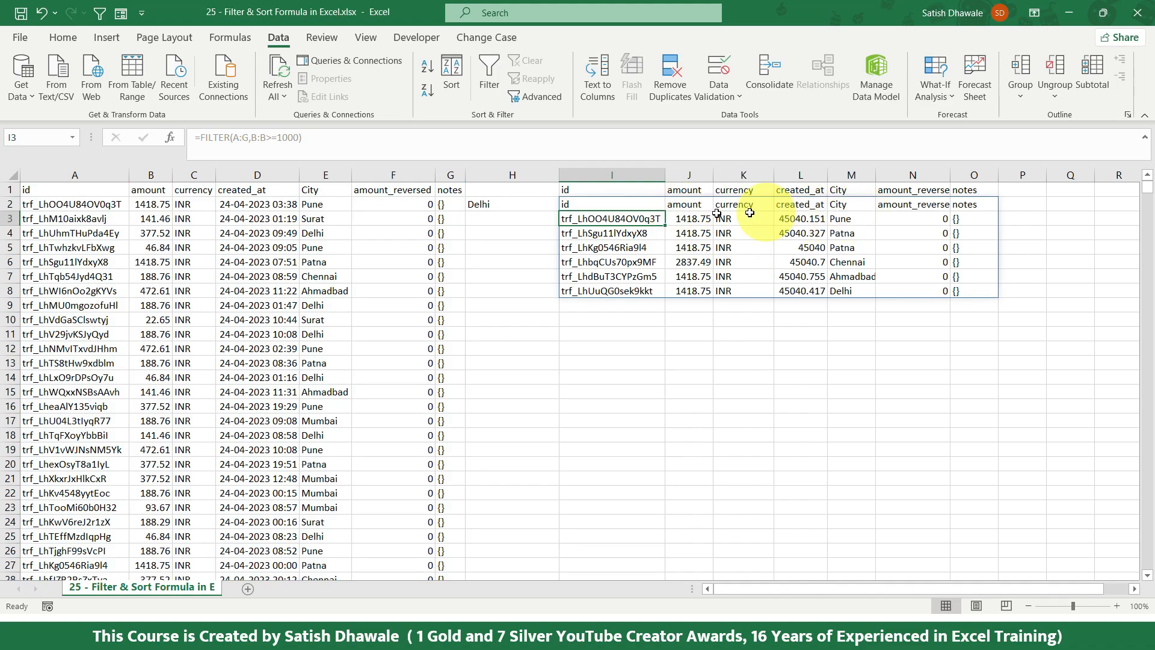
- Examine the amount condition in the I2 formula, the header rows, the City column and the city criterion in H2
double_click(638, 203)
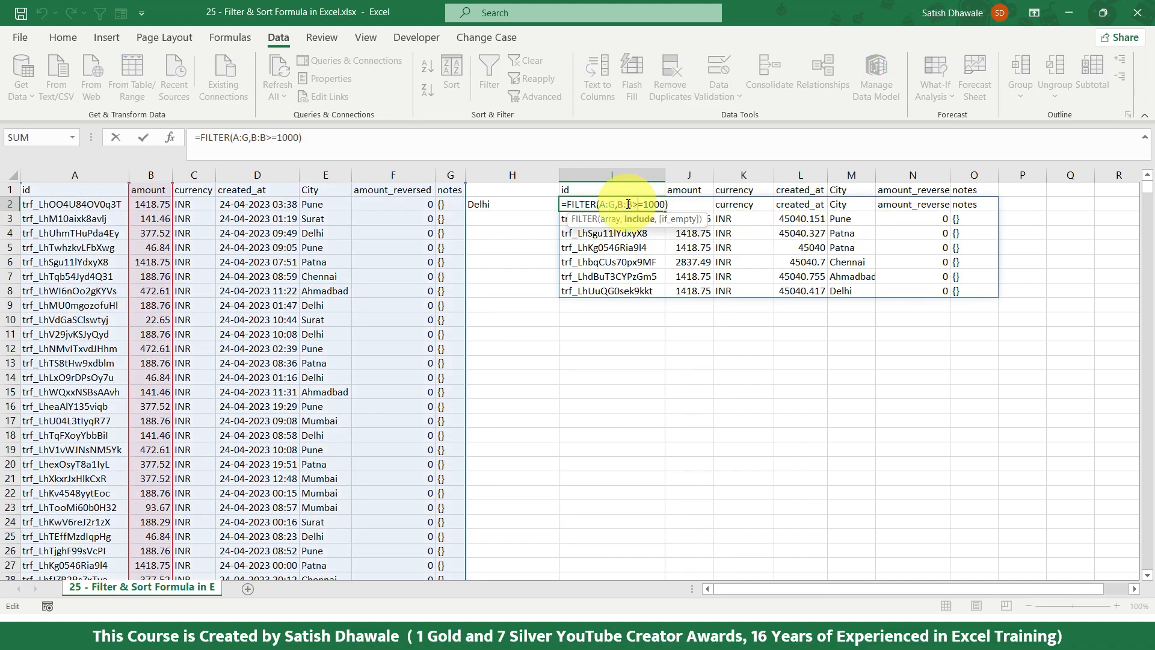
left_click_drag(621, 204, 665, 204)
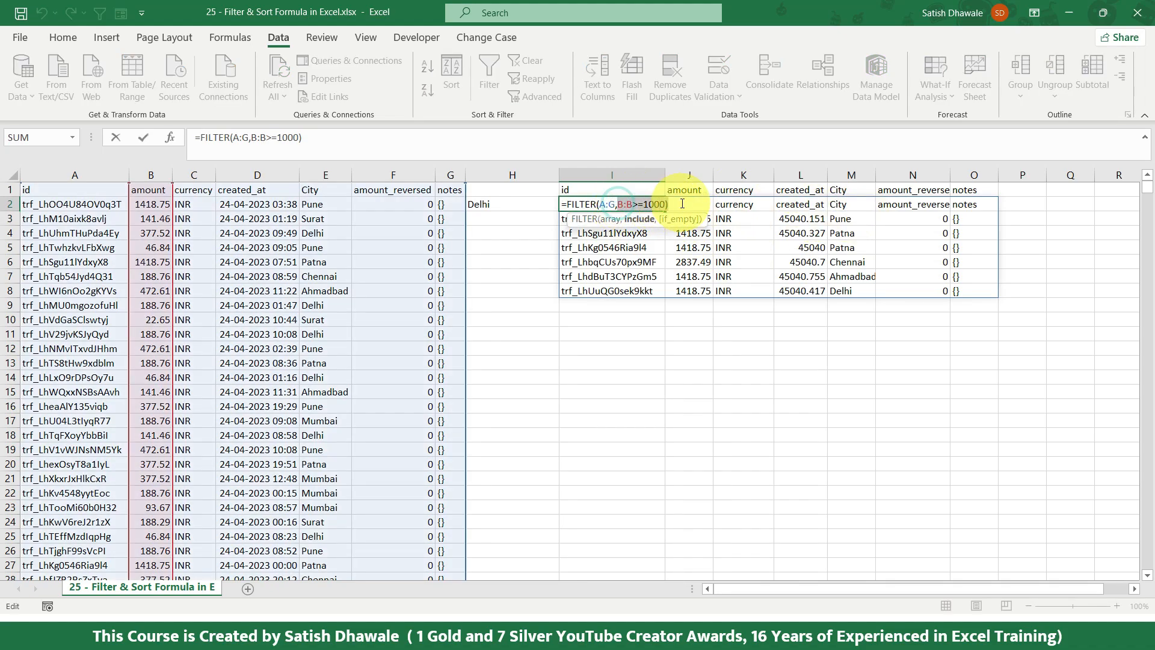
key("Escape")
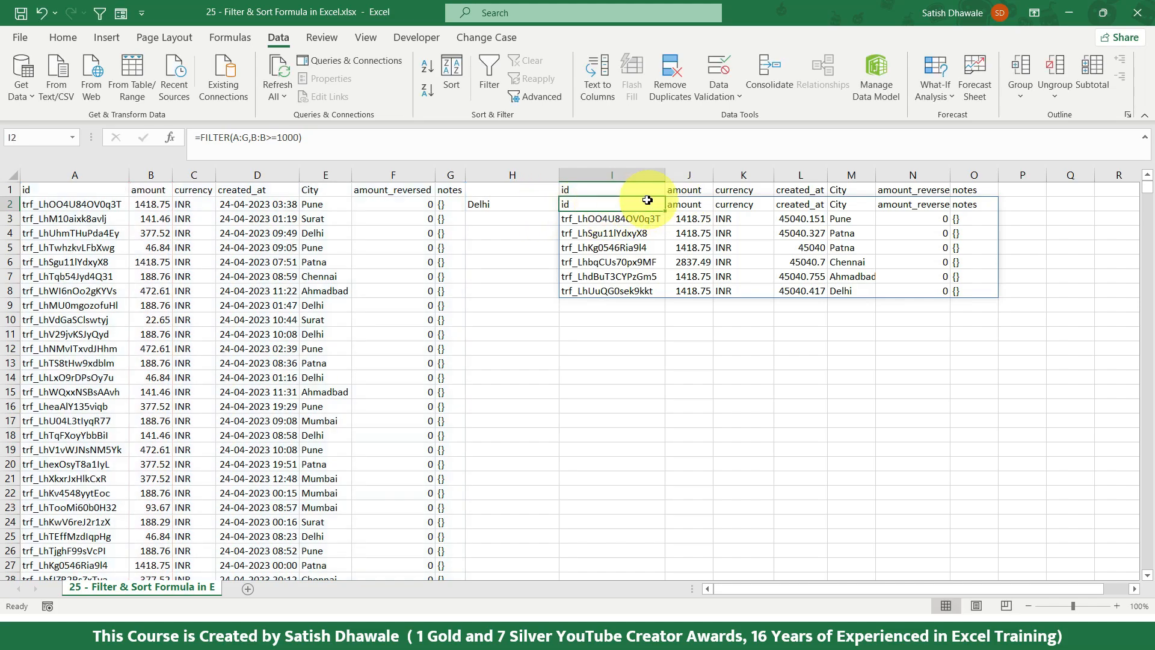
left_click_drag(594, 188, 961, 186)
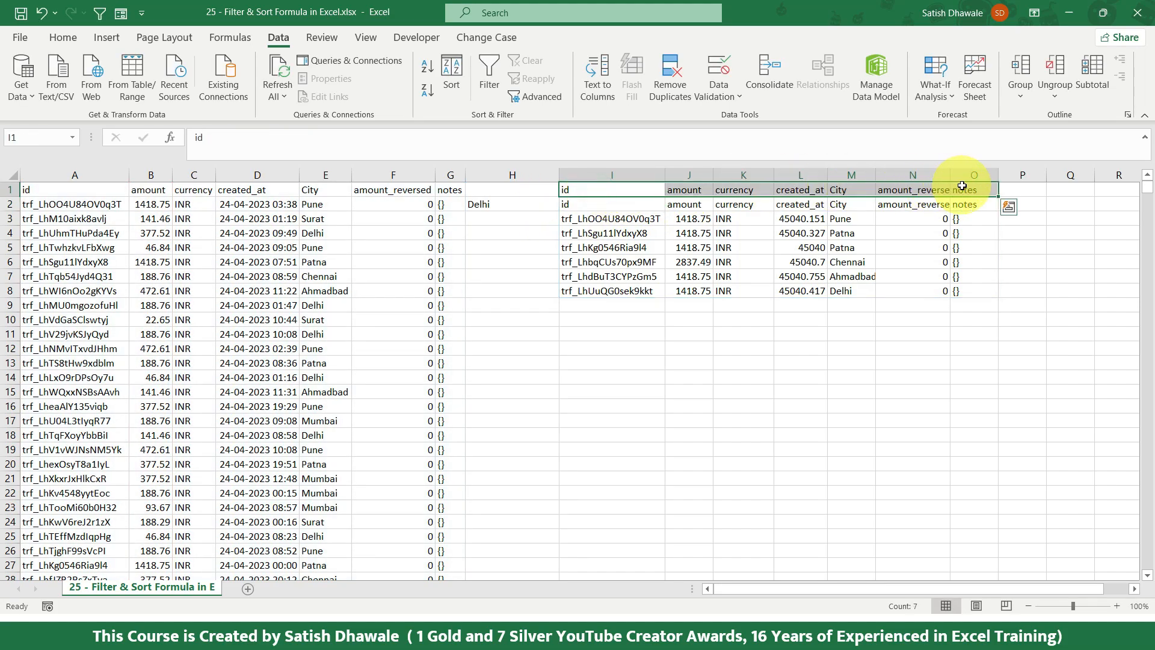
left_click(487, 206)
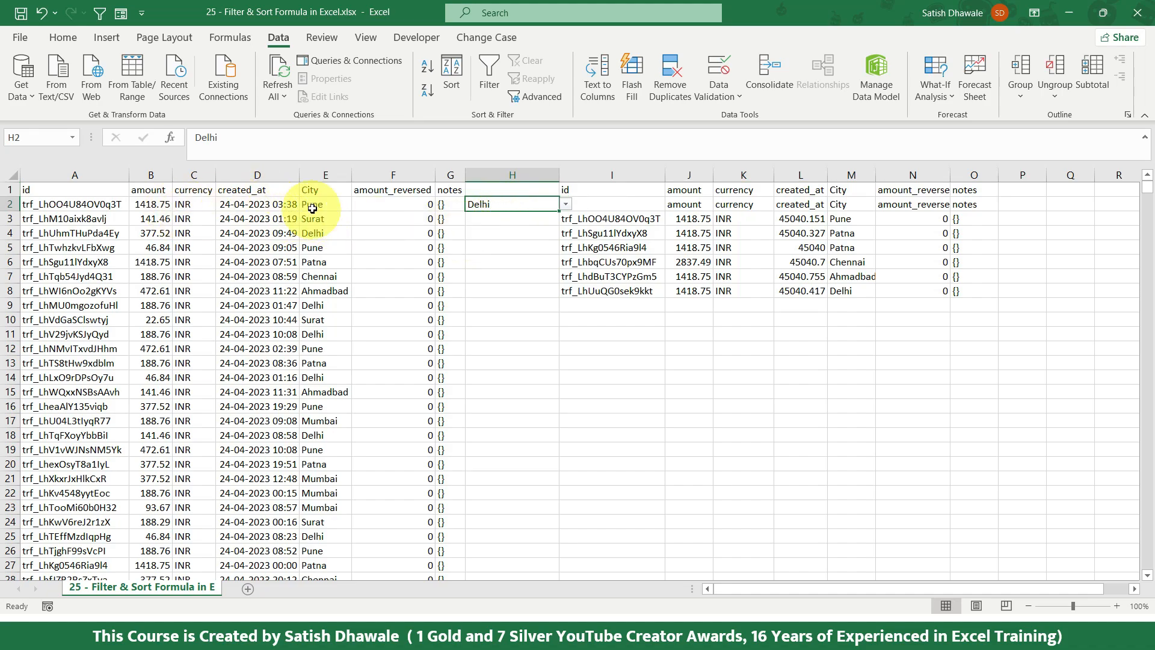
left_click_drag(311, 190, 313, 290)
left_click(518, 209)
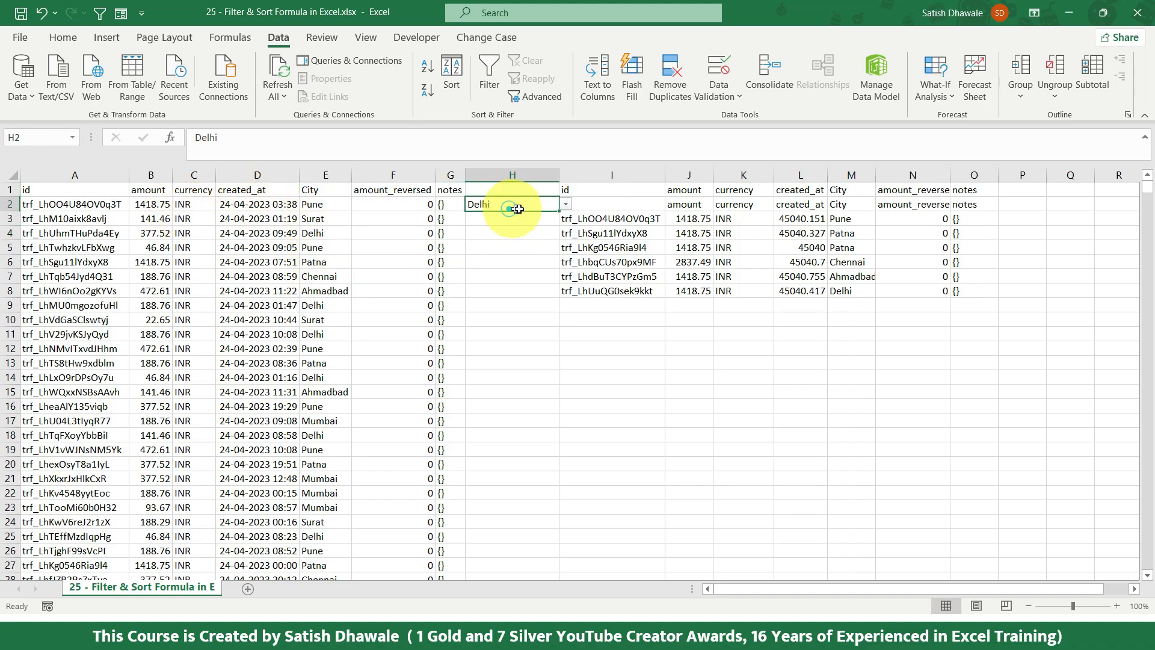
left_click(310, 191)
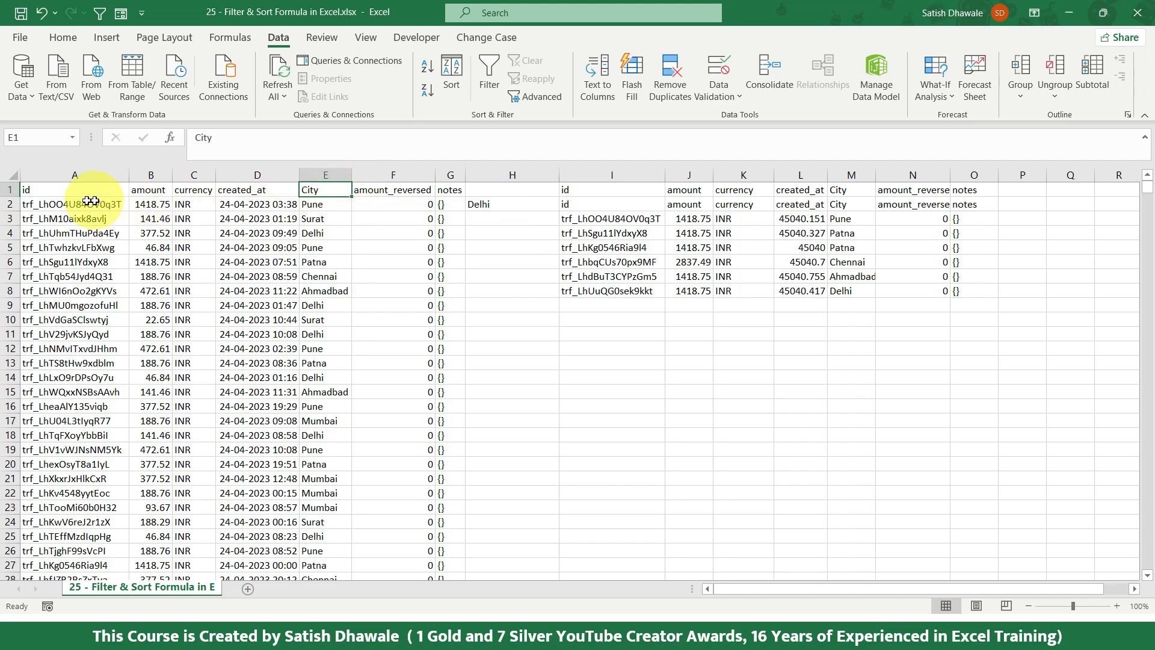
left_click_drag(58, 192, 392, 187)
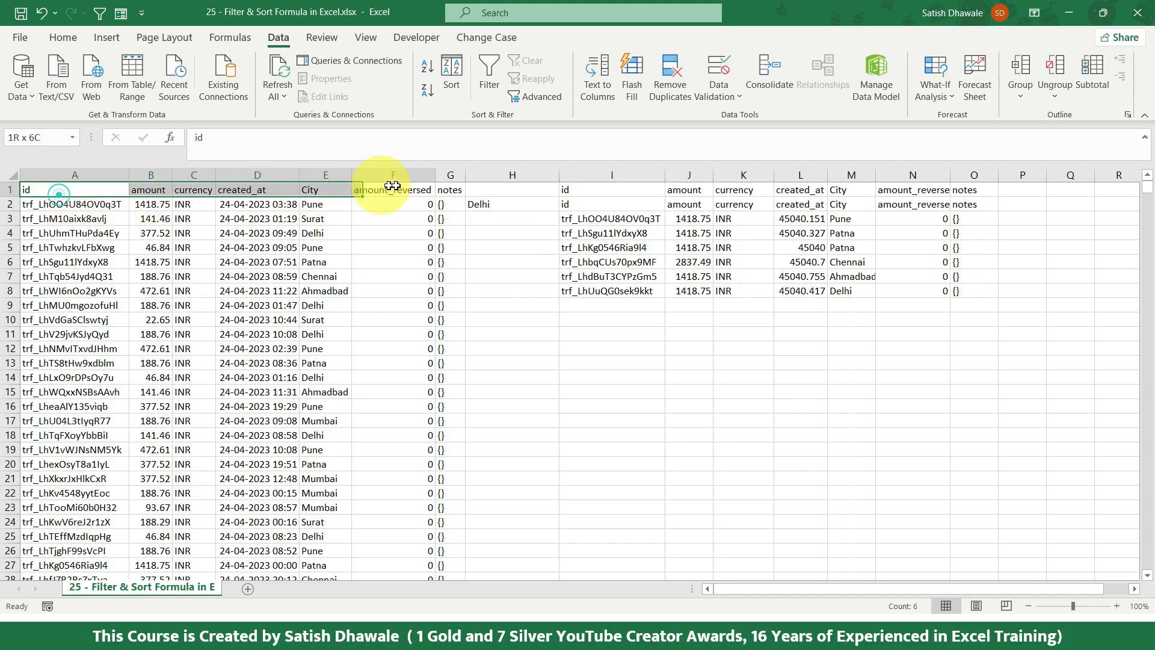
- Examine the FILTER formula in I2 and compare the header rows in I1:O1 and I2:O2
double_click(571, 202)
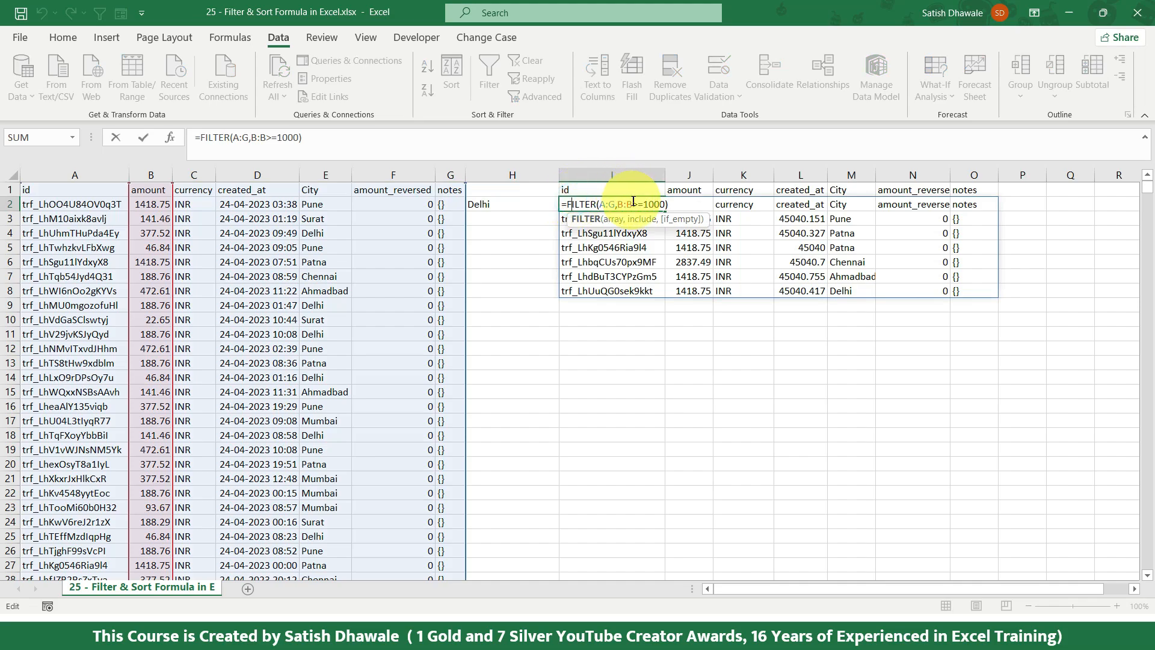
key("Return")
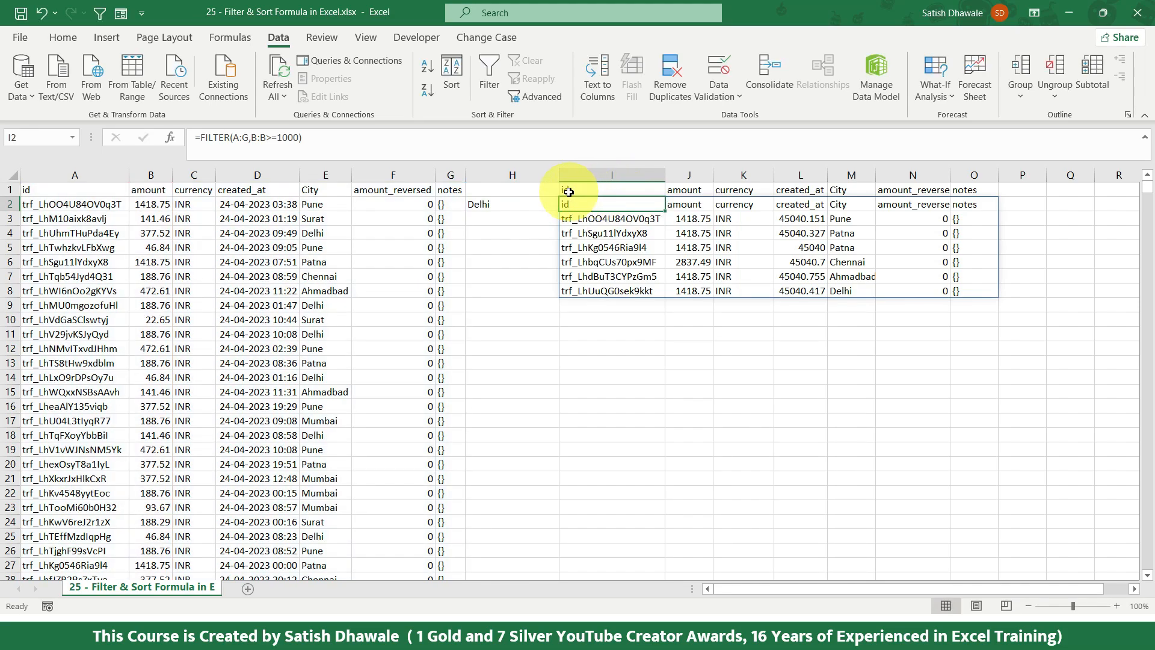
left_click_drag(565, 190, 913, 190)
double_click(619, 207)
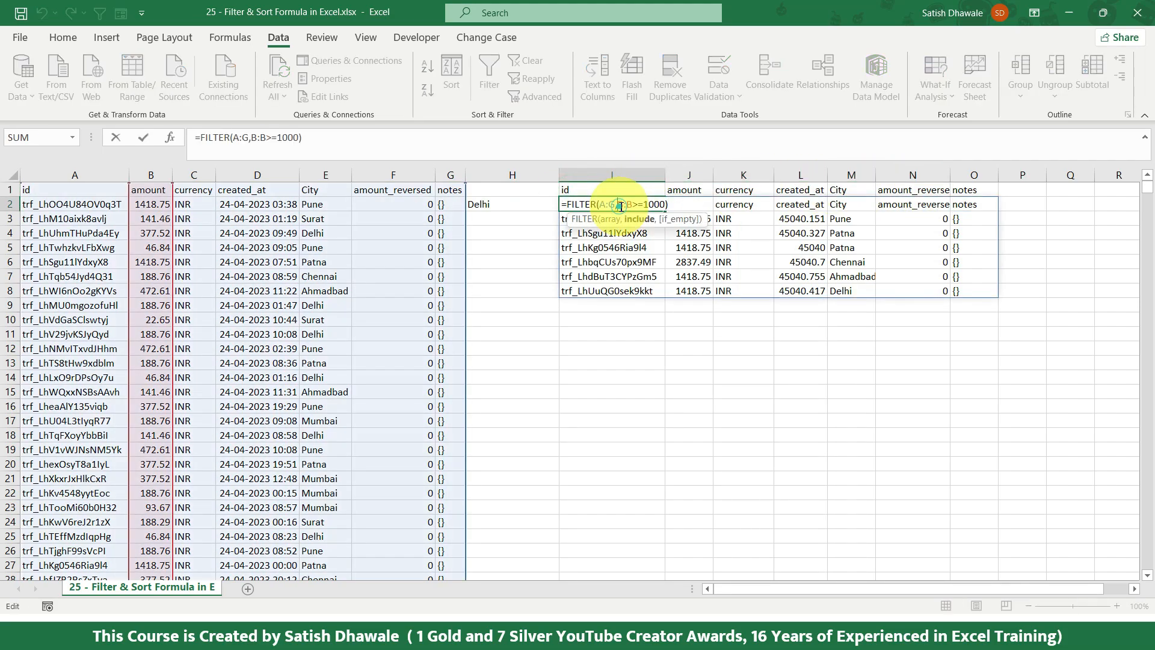
key("Escape")
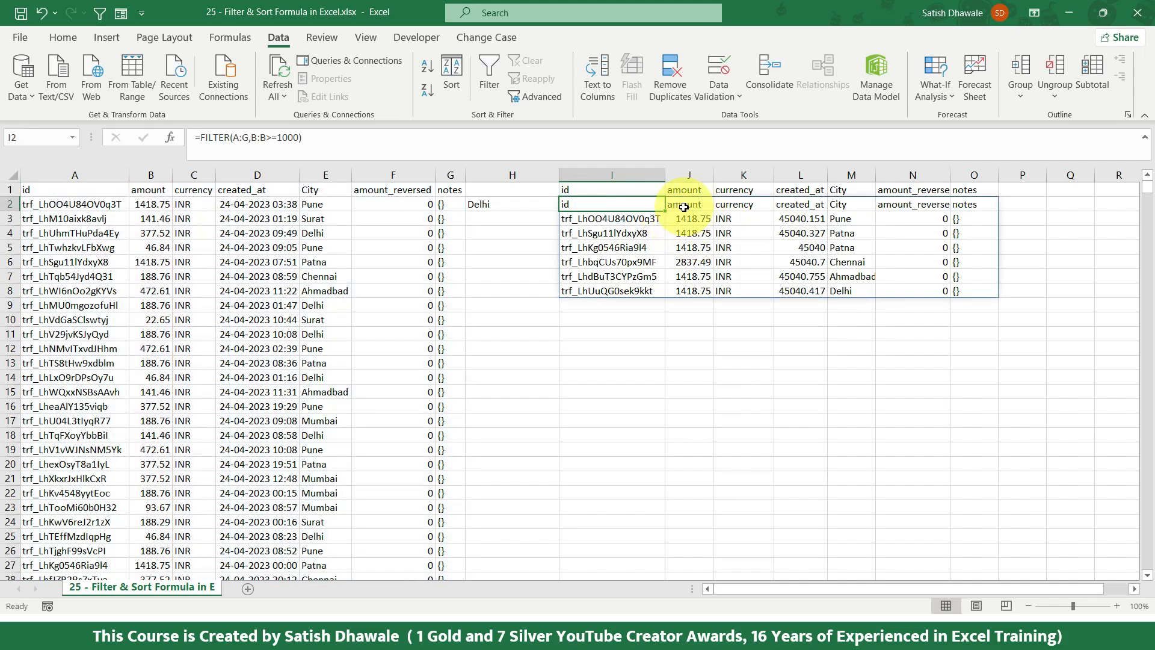
left_click_drag(656, 205, 978, 202)
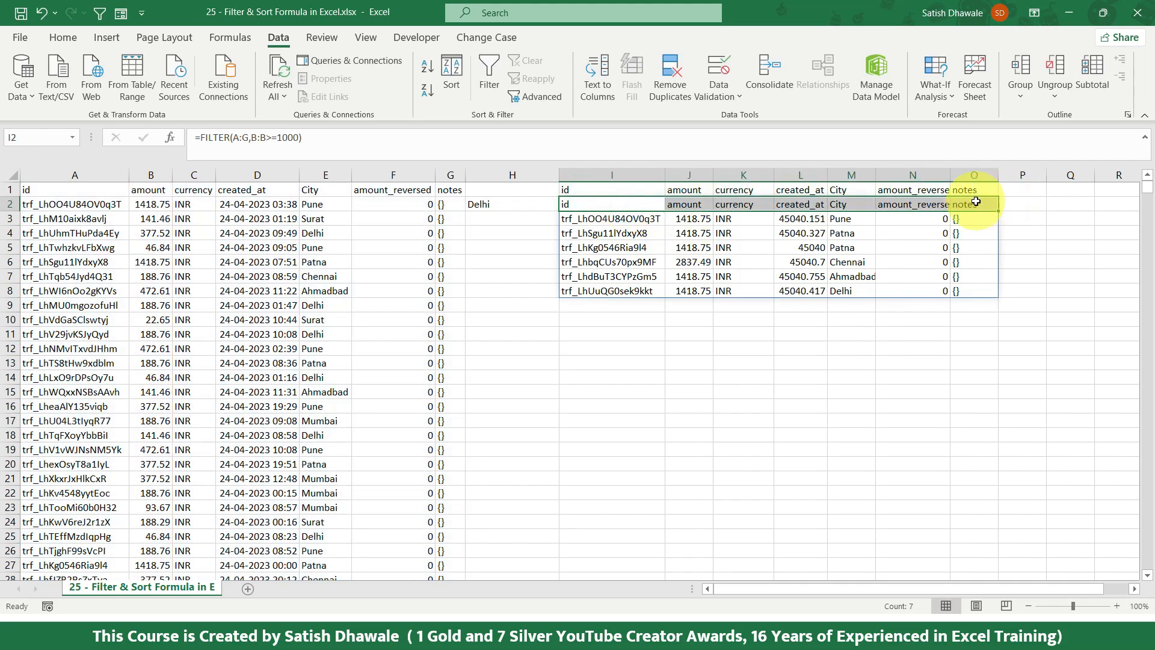
double_click(639, 205)
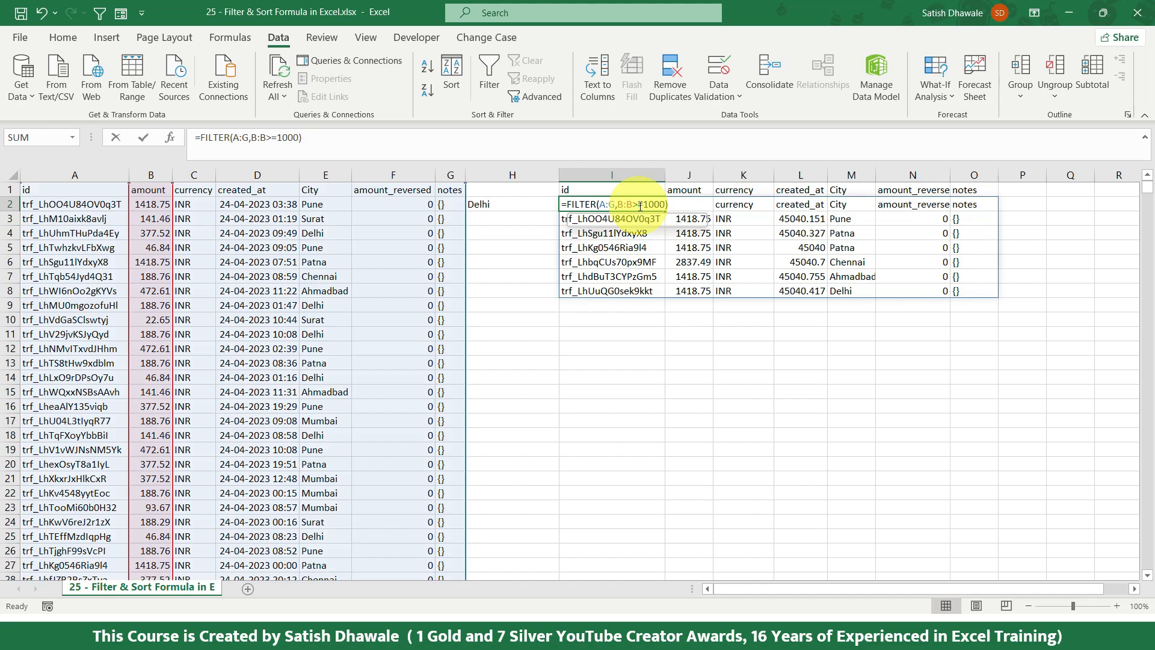
- Clear the duplicate header row in I1:O1 above the filtered output
left_click(619, 191)
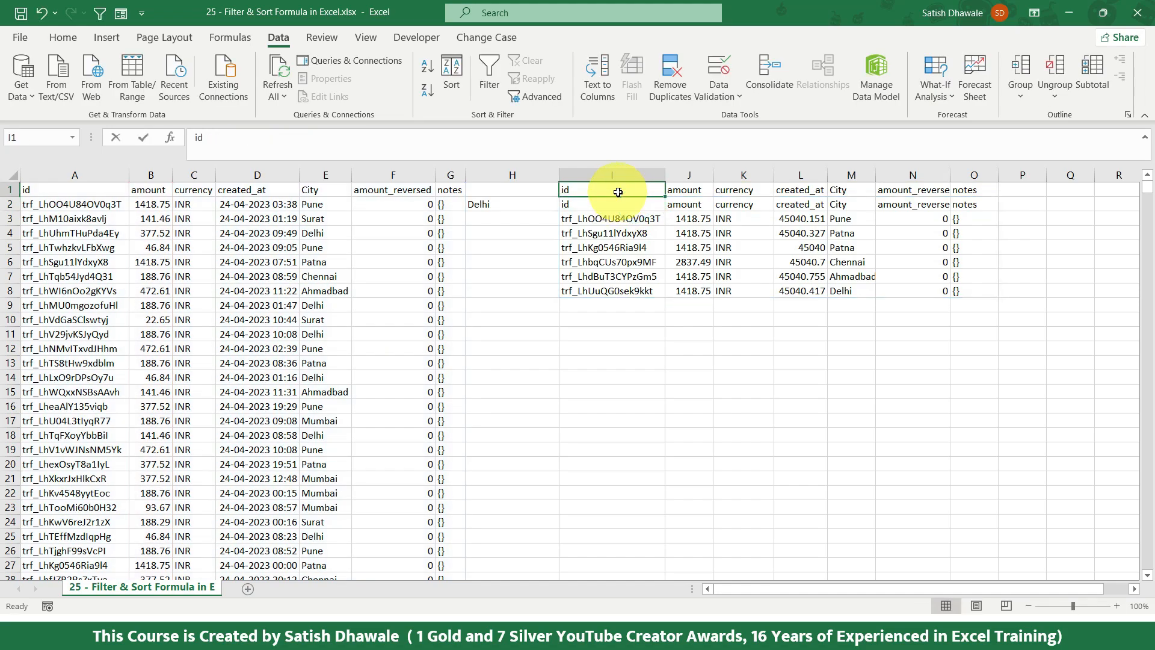
left_click_drag(598, 190, 997, 191)
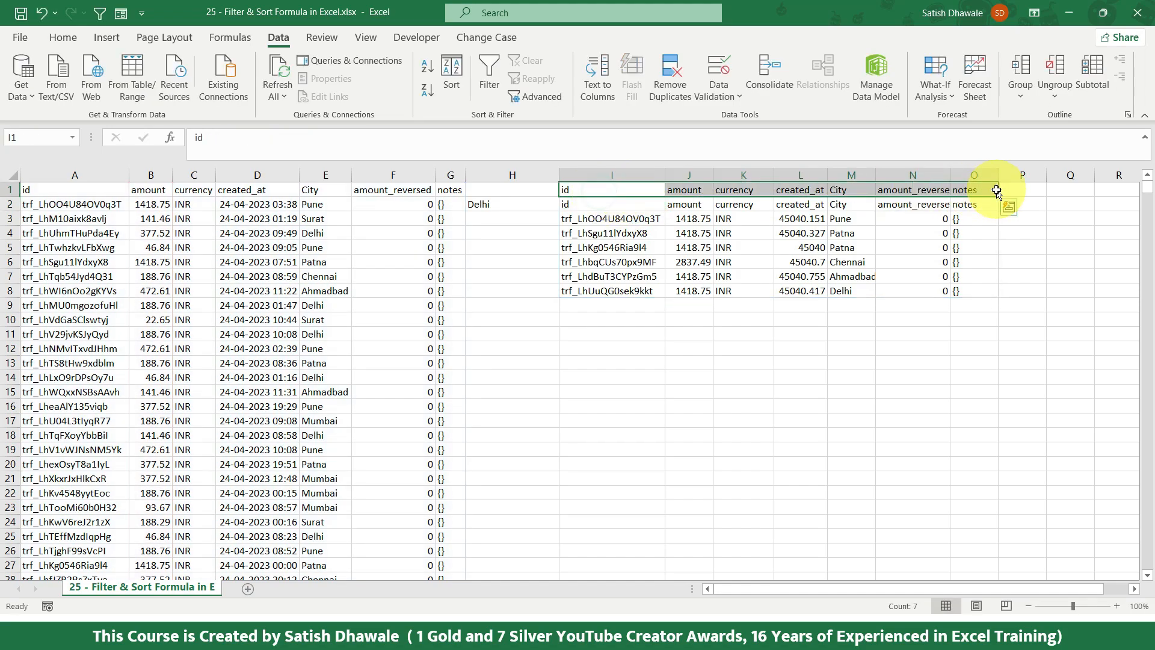
key("Delete")
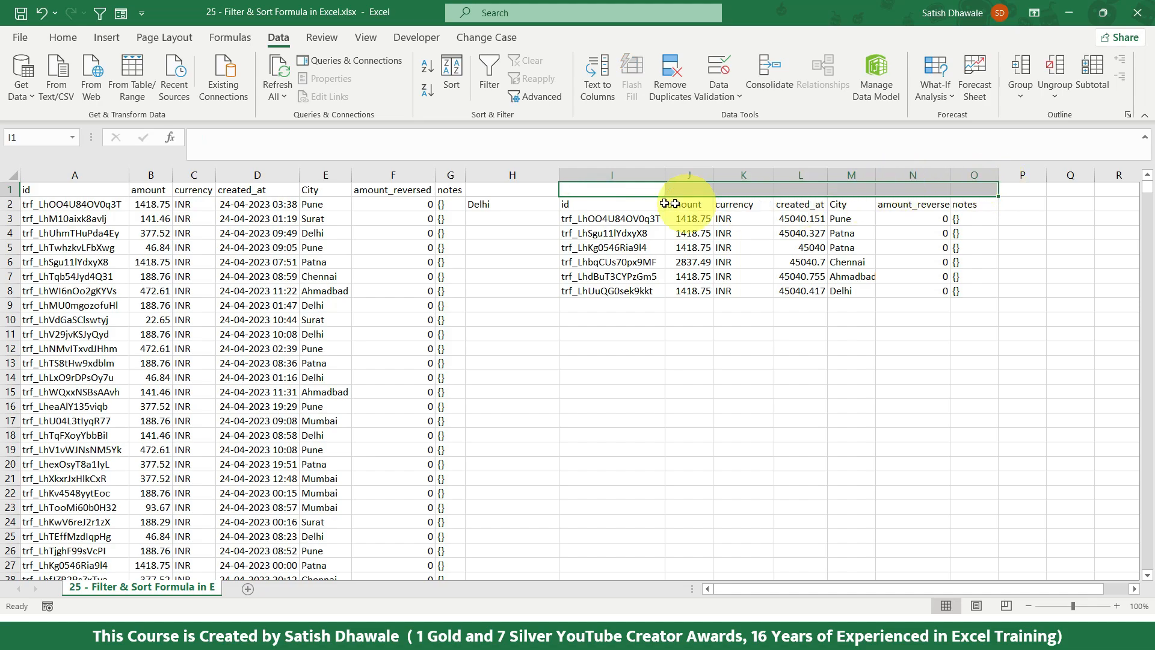
double_click(624, 206)
left_click(623, 206)
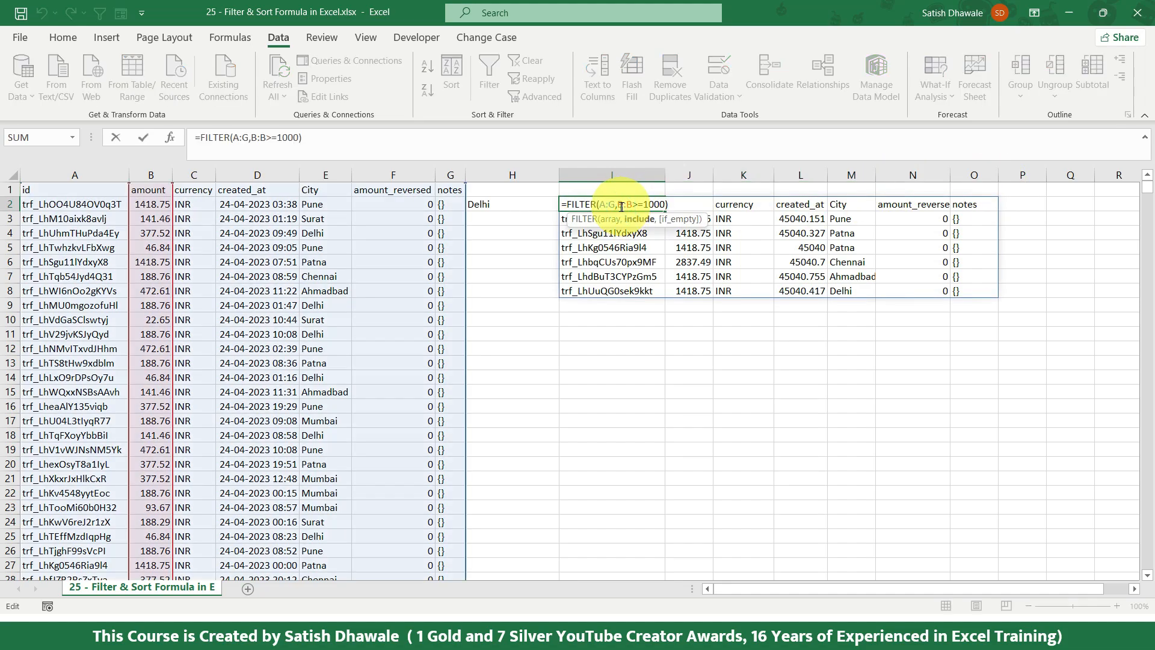
double_click(609, 207)
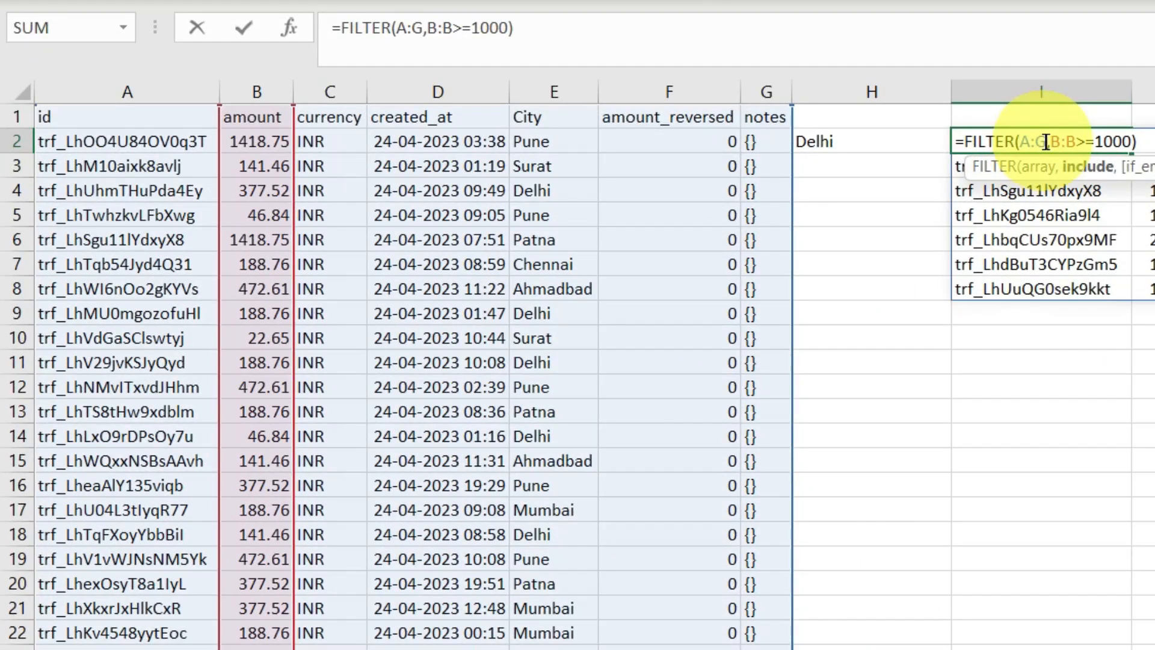
left_click_drag(77, 143, 798, 487)
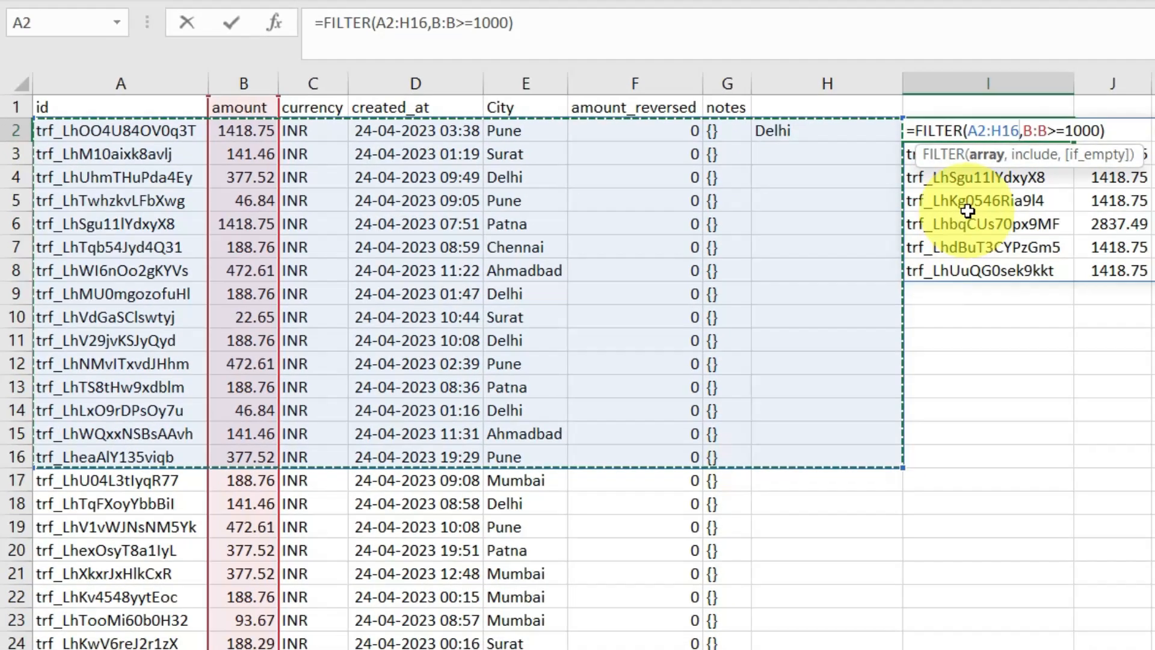
key("Escape")
double_click(934, 124)
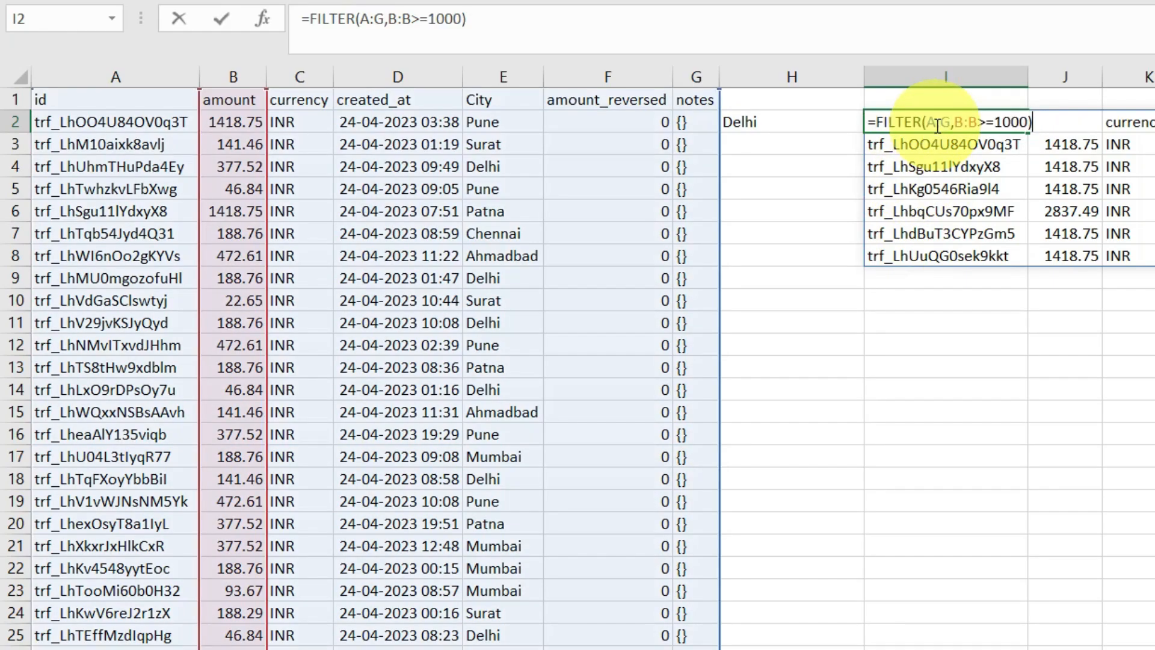
key("Escape")
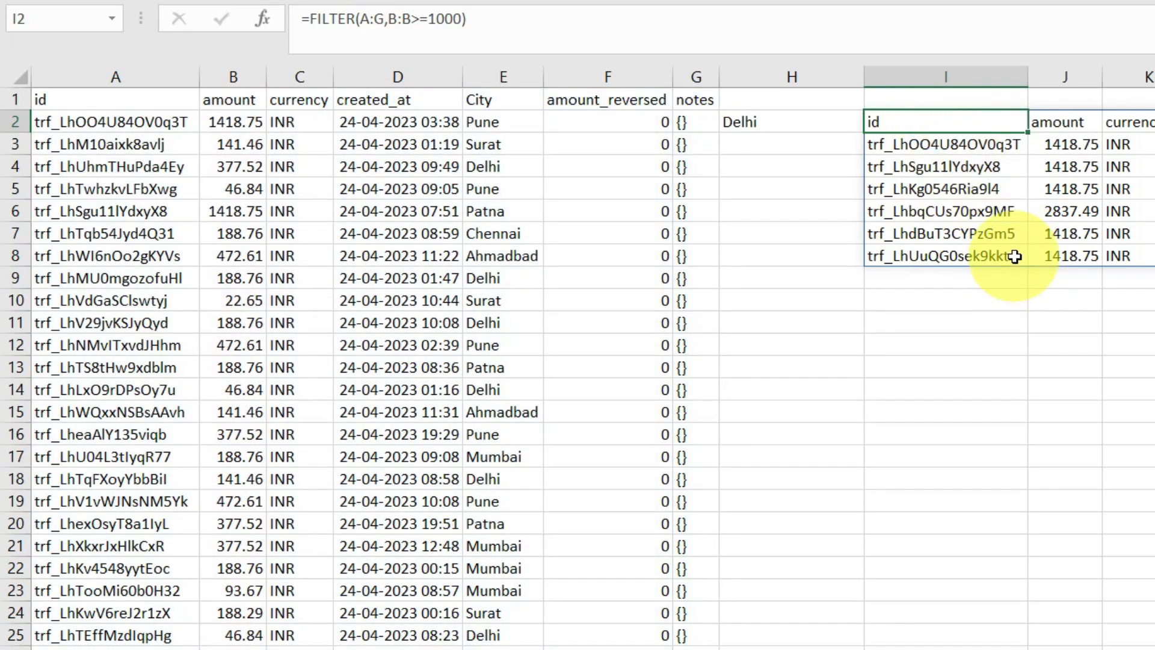
- Clear the FILTER formula from I2 and enter the sample text dsfs in I5
key("Delete")
left_click(987, 191)
type("dsfs")
left_click(973, 265)
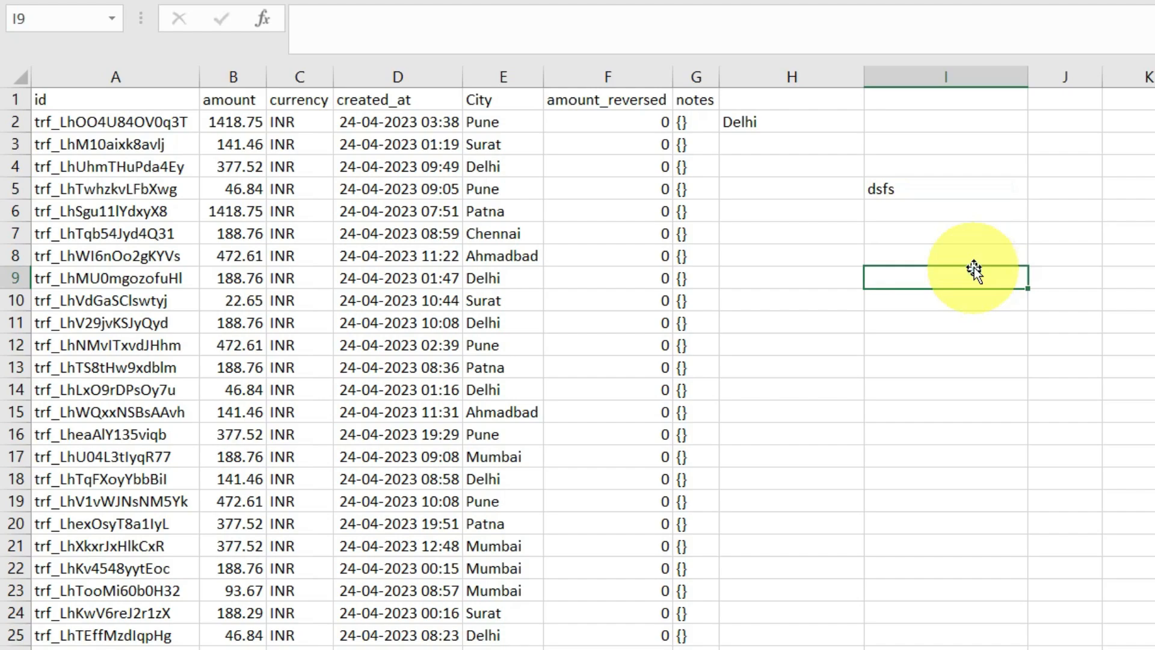
- Undo the sample text entry in I5 and the clearing of the formula in I2
left_click(927, 121)
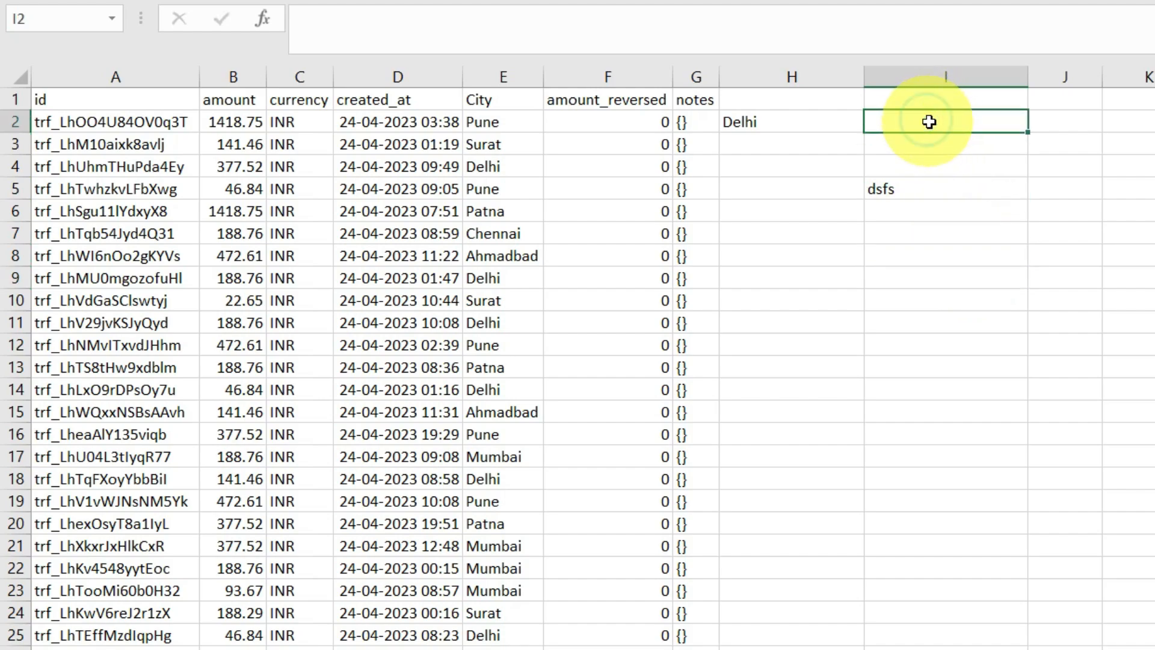
key("ctrl+z")
key("ctrl+z")
- Remove the FILTER formula text from I2 and enter the sample text dfds in I5
double_click(952, 123)
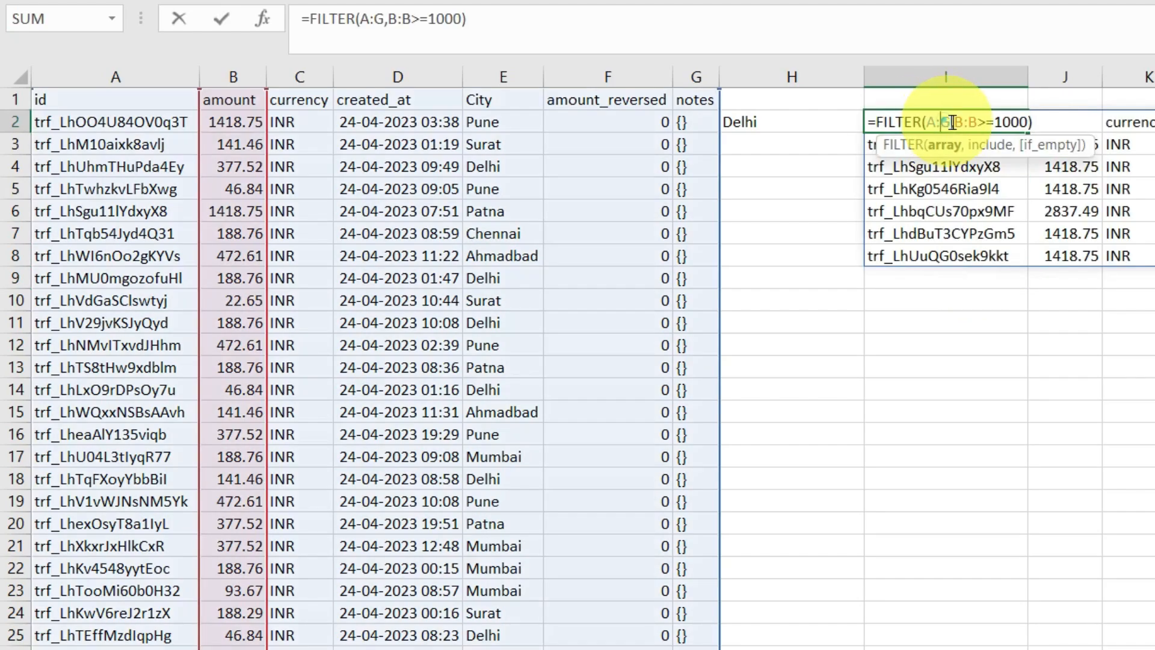
left_click_drag(1033, 122, 740, 122)
key("Delete")
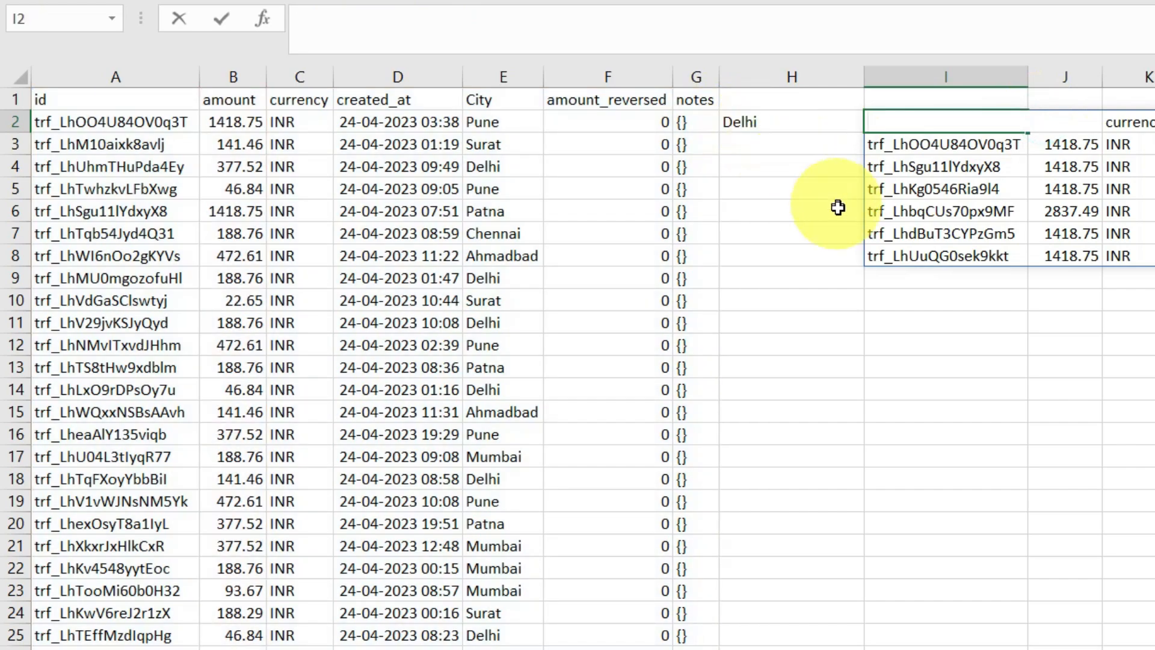
key("Return")
left_click(937, 191)
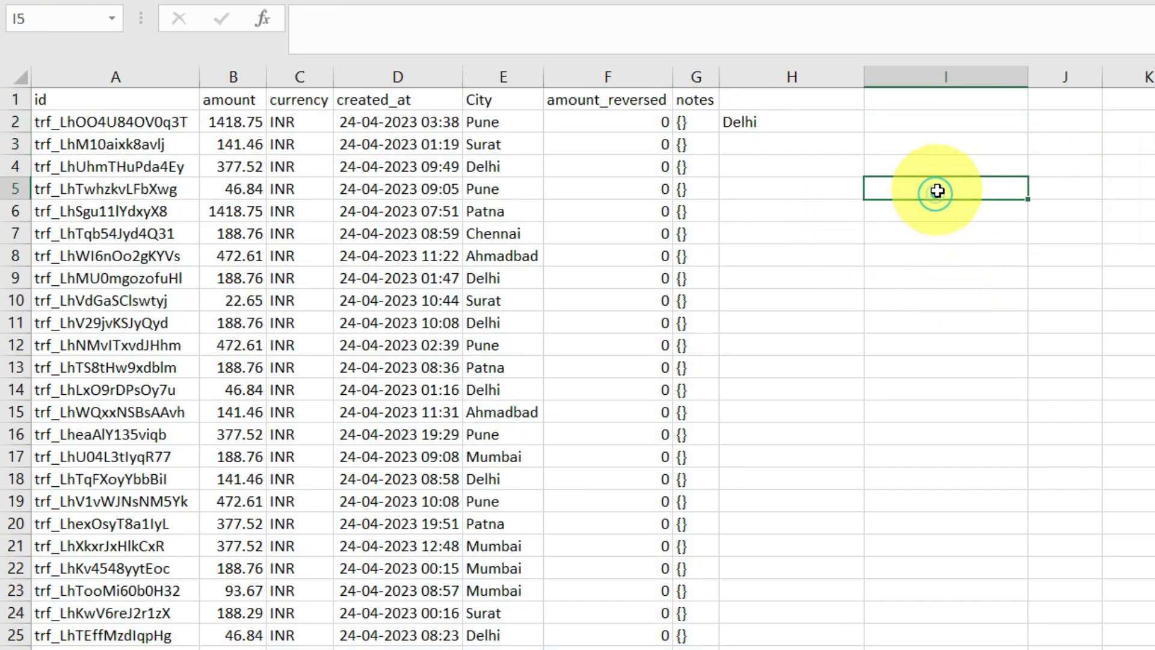
type("dfds")
- Enter =FILTER(A:G,B:B>=1000) in I2 and clear the blocking text dfds from I5 so the results can spill
left_click(937, 121)
double_click(943, 119)
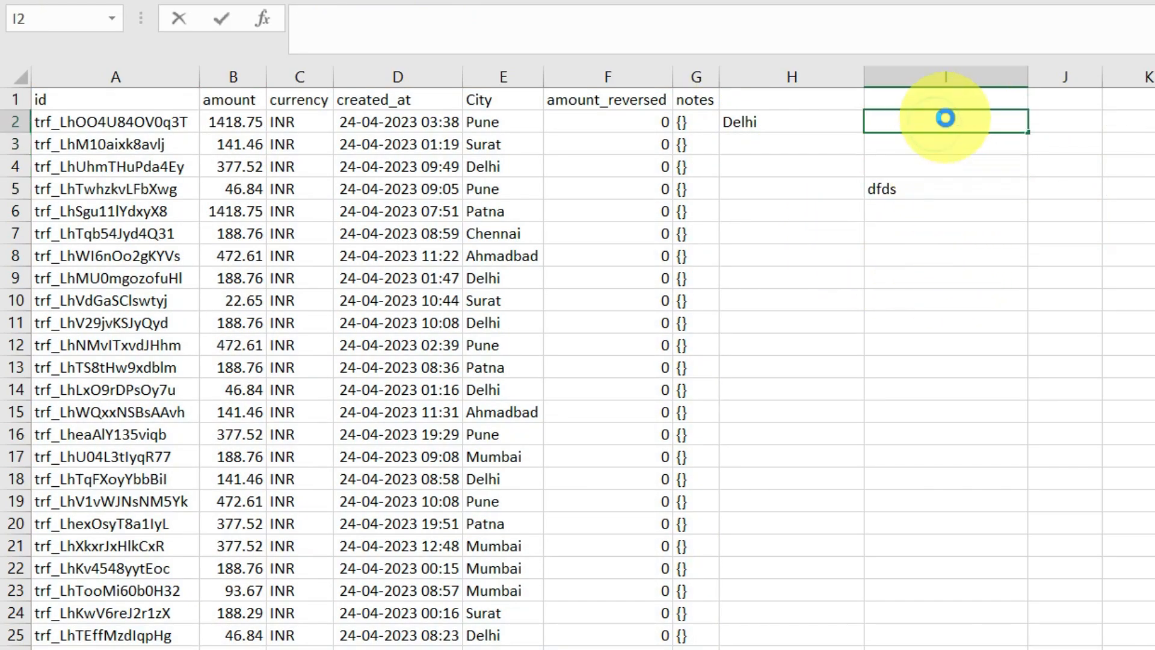
type("=FILTER(A:G,B:B>1000)")
key("Return")
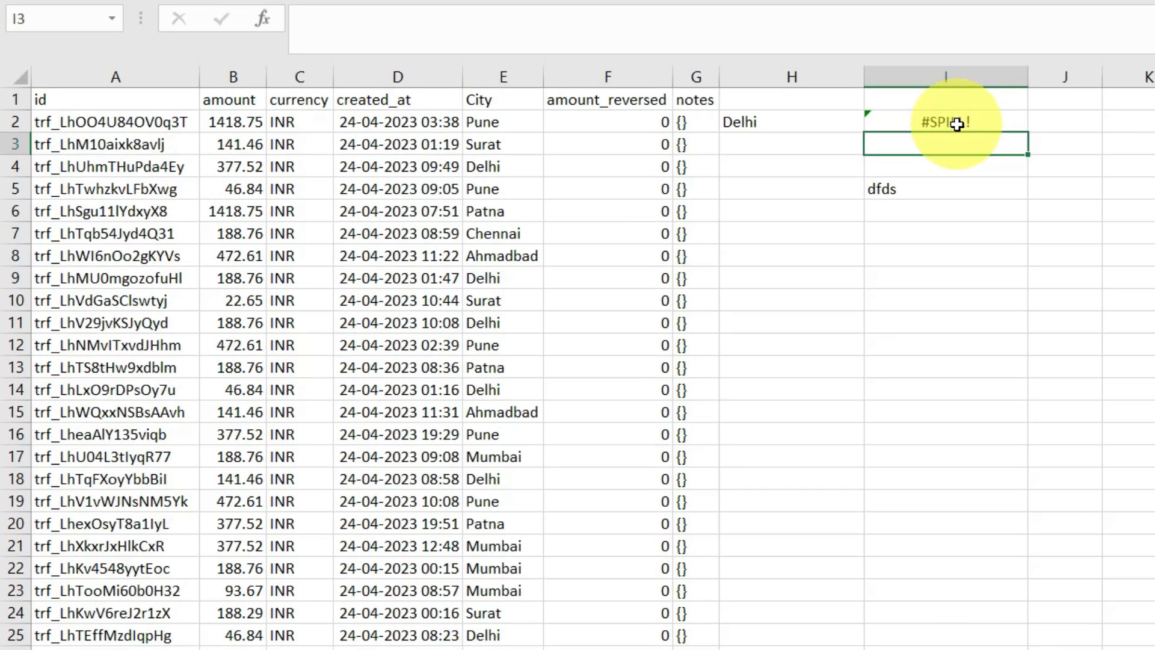
left_click(916, 191)
key("Delete")
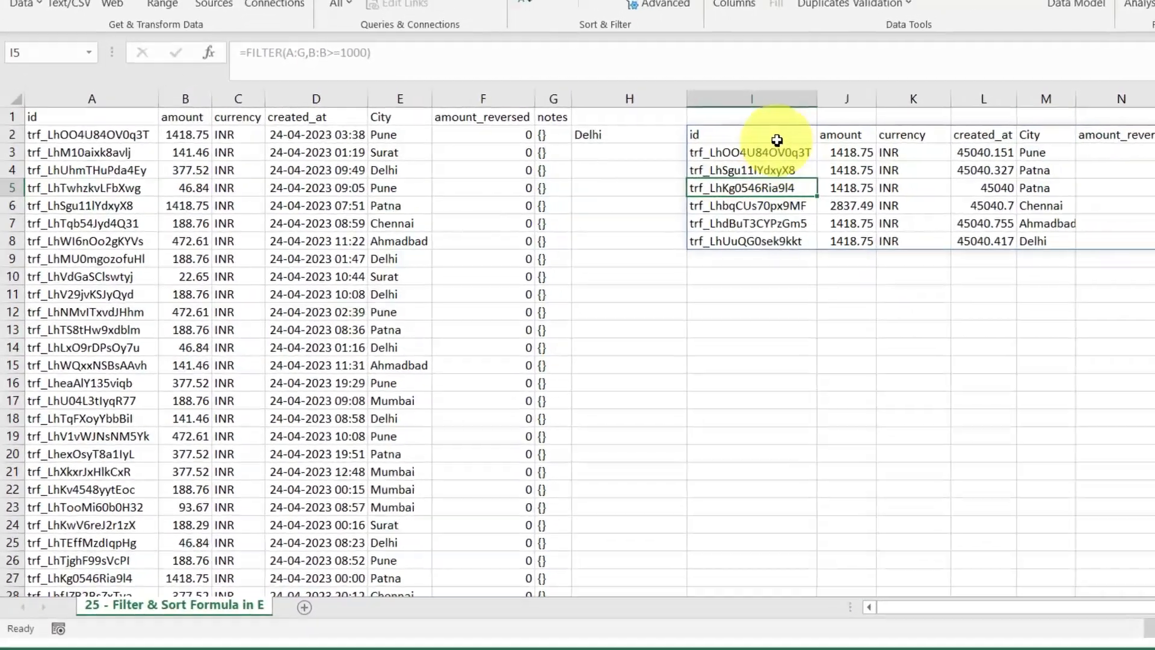
- Replace the fixed 1000 in the I2 formula's amount condition with a reference to cell H3
left_click(978, 124)
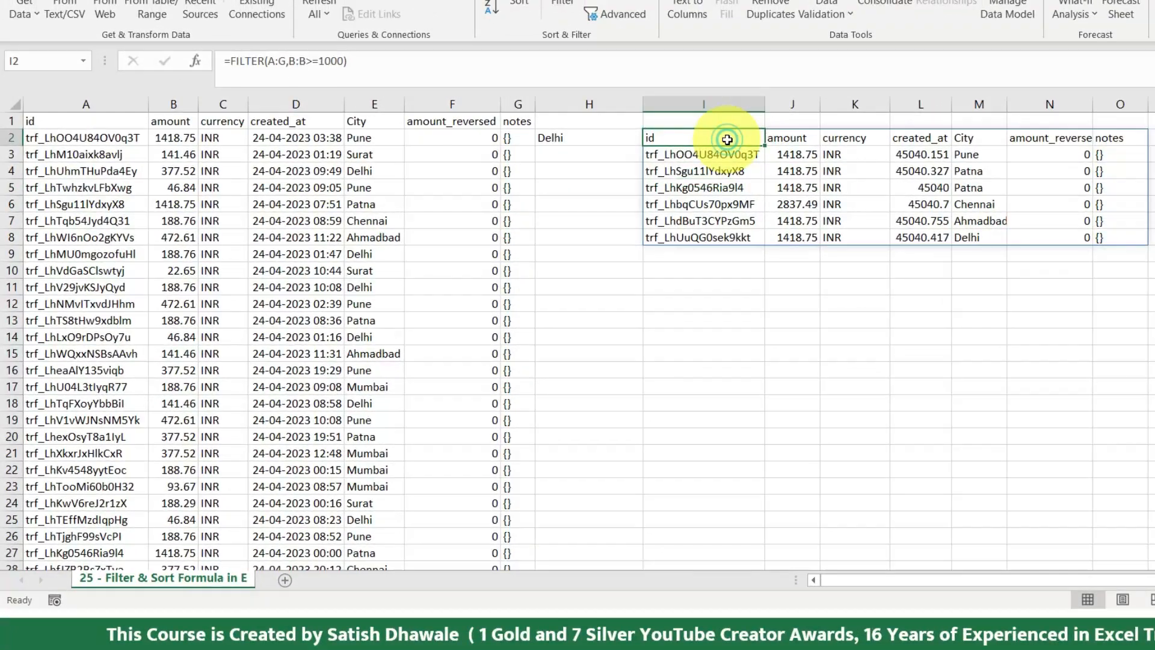
double_click(729, 139)
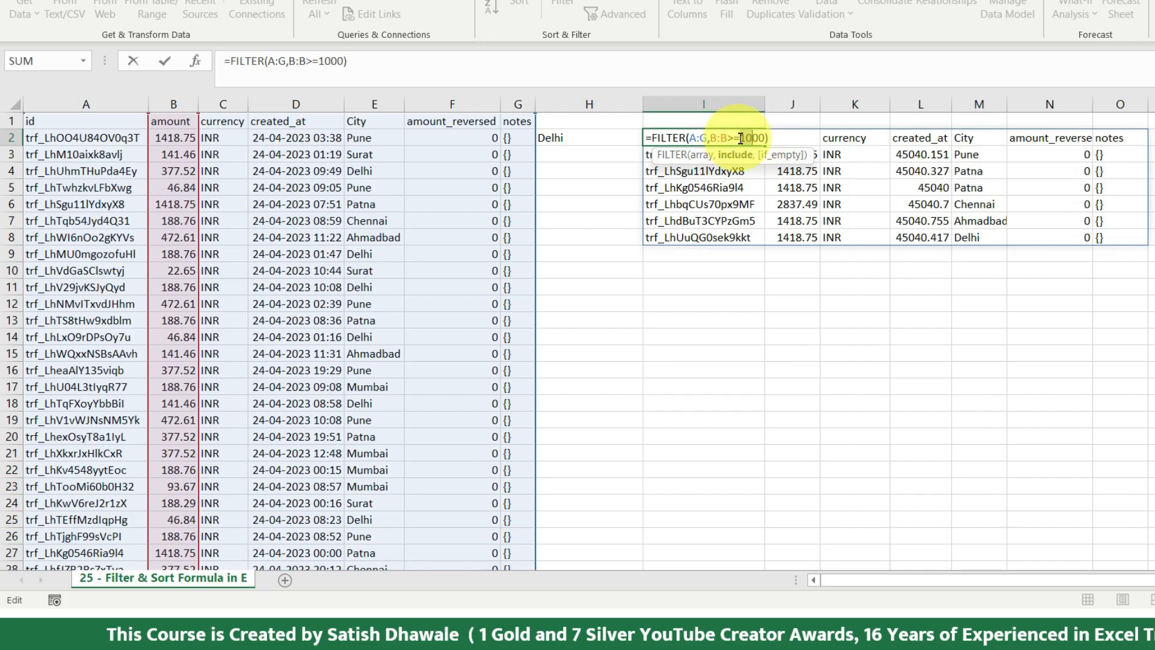
key("Delete")
key("Delete")
key("Delete")
key("Delete")
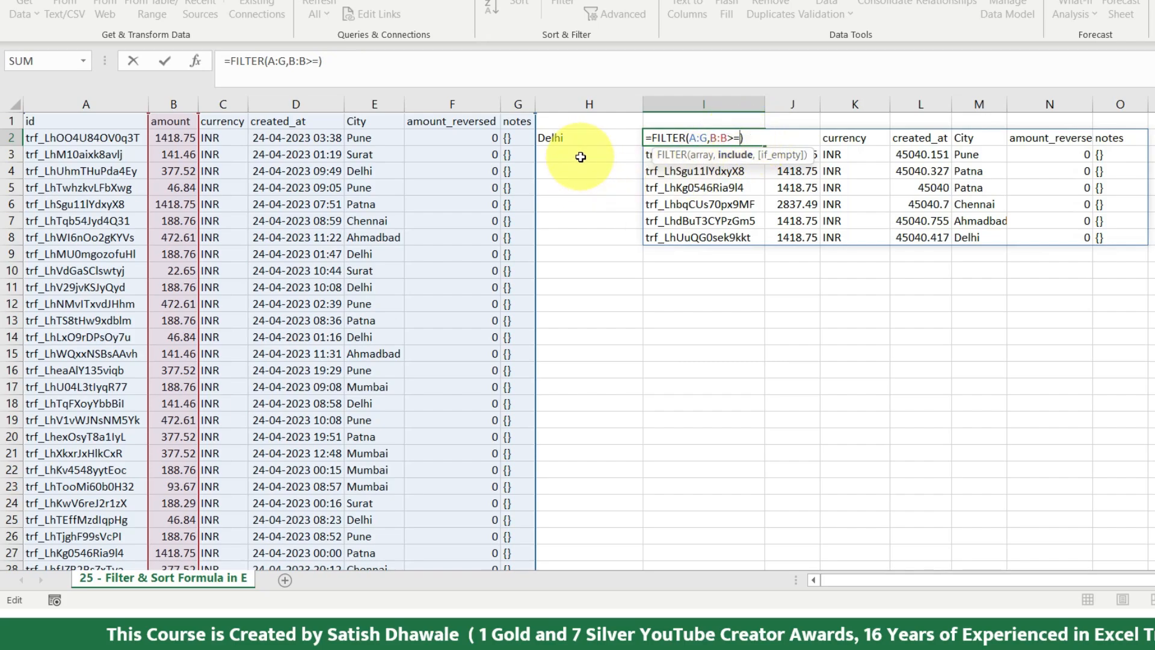
key("Return")
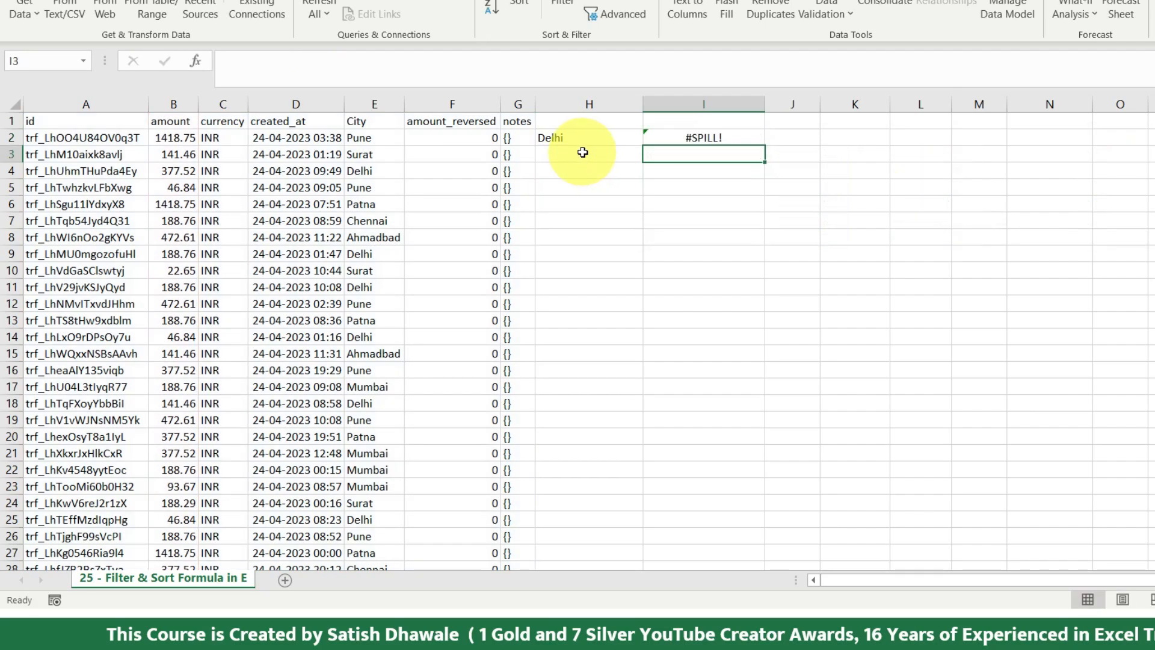
- Enter 1000 as the minimum amount in H3 and replace it with 500 to test the filter
left_click(582, 152)
type("1000")
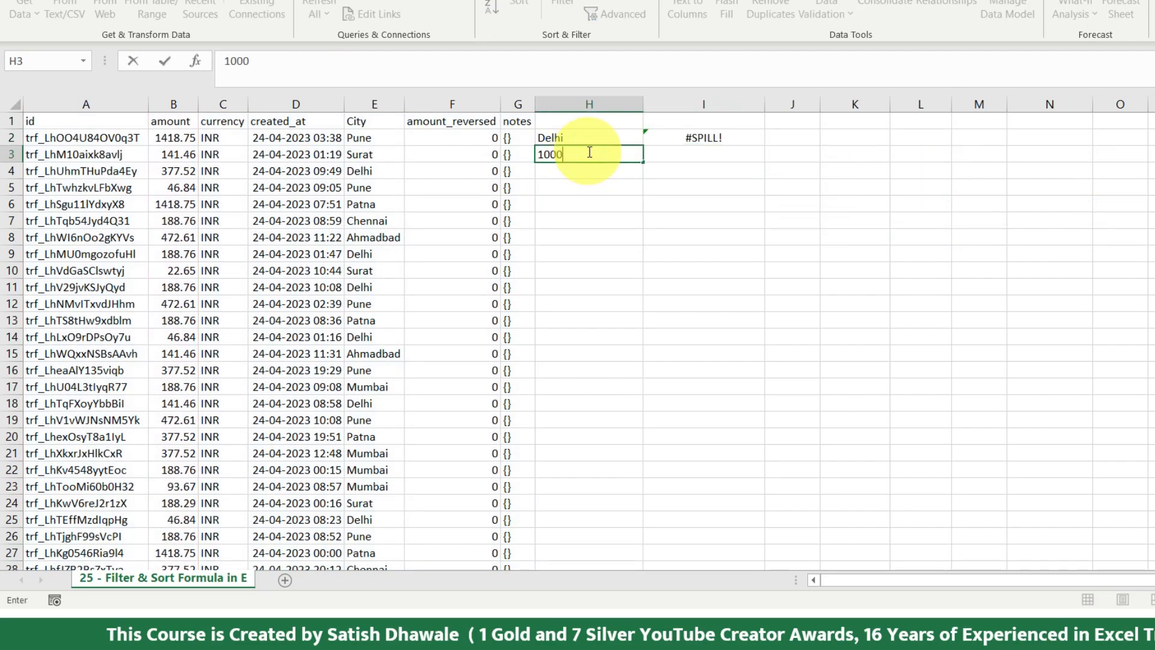
key("Return")
left_click(588, 151)
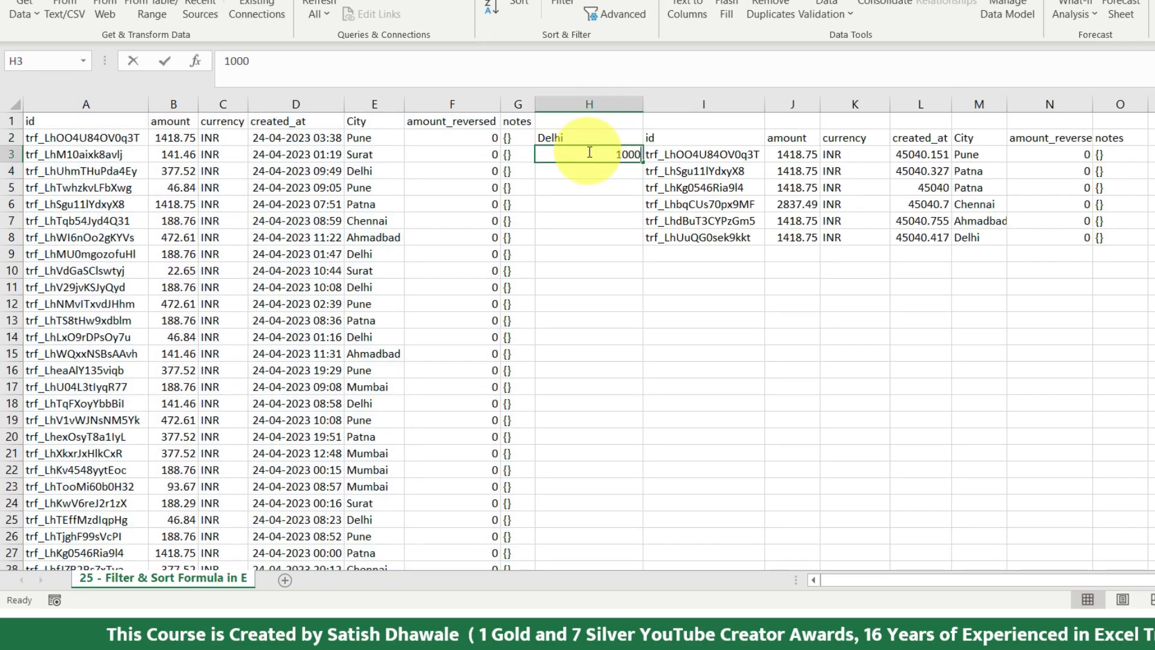
type("500")
key("Return")
- Set the minimum amount in H3 to 100 and look through the filtered rows
left_click(588, 151)
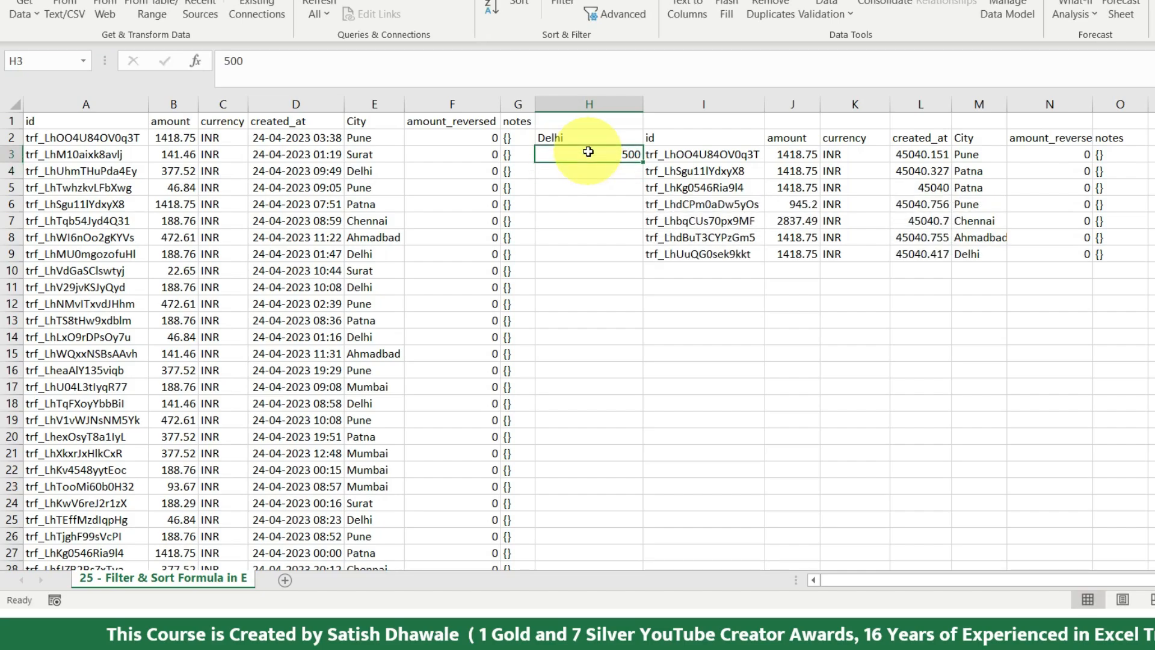
type("100")
key("Return")
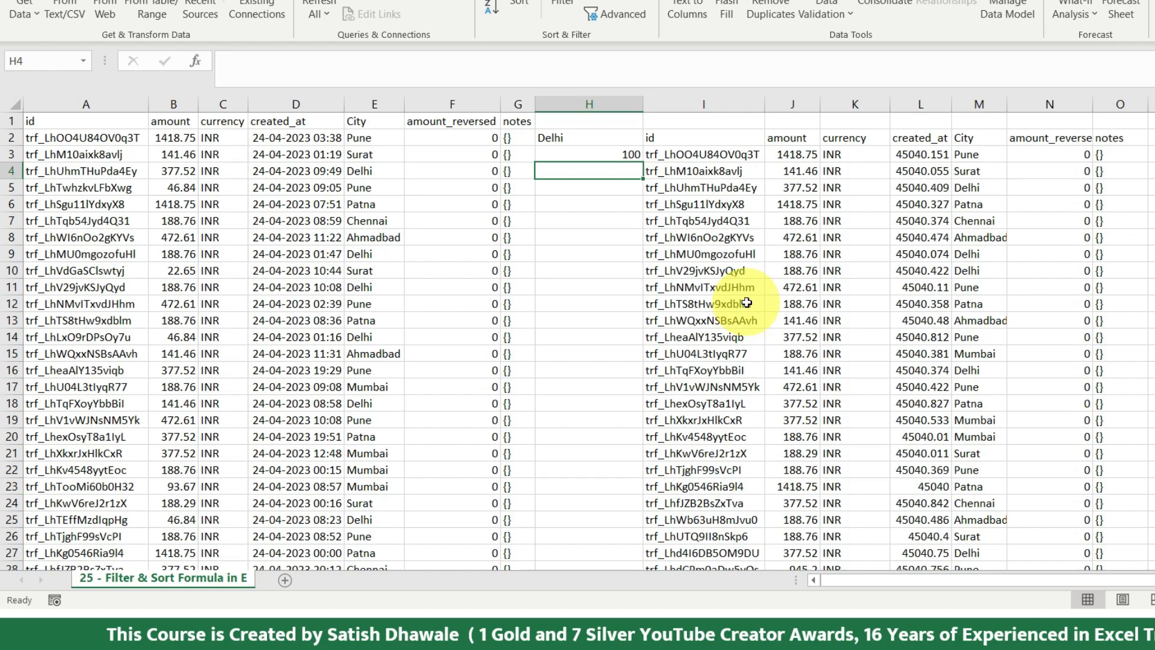
left_click(620, 154)
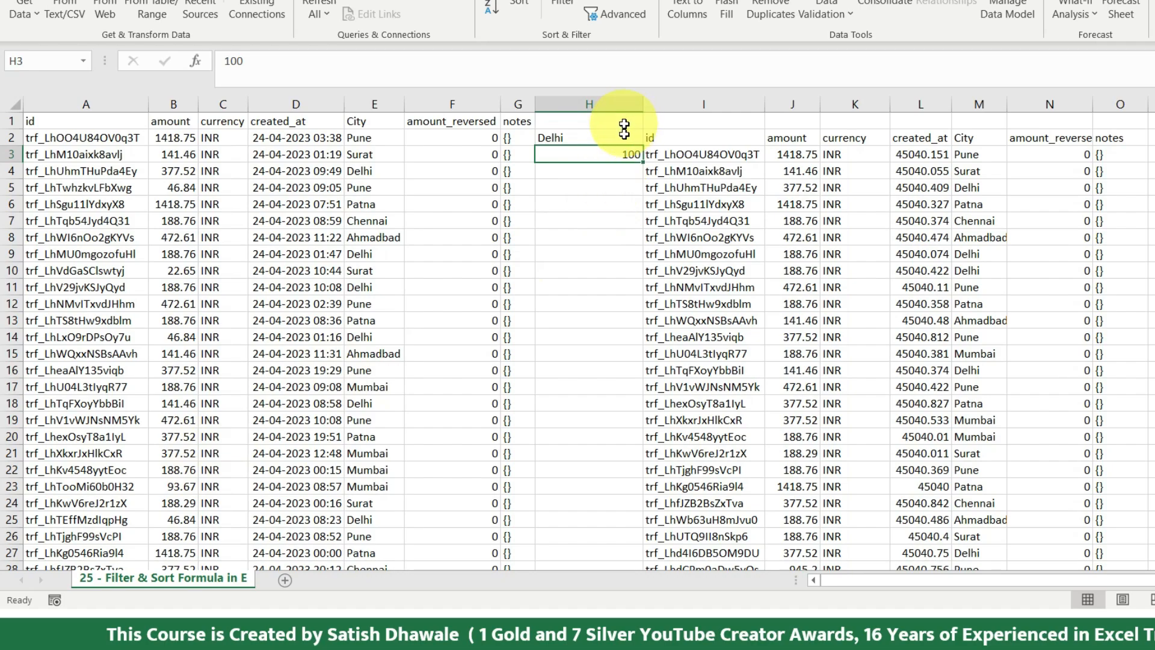
scroll(745, 219, "down", 1)
scroll(744, 219, "up", 1)
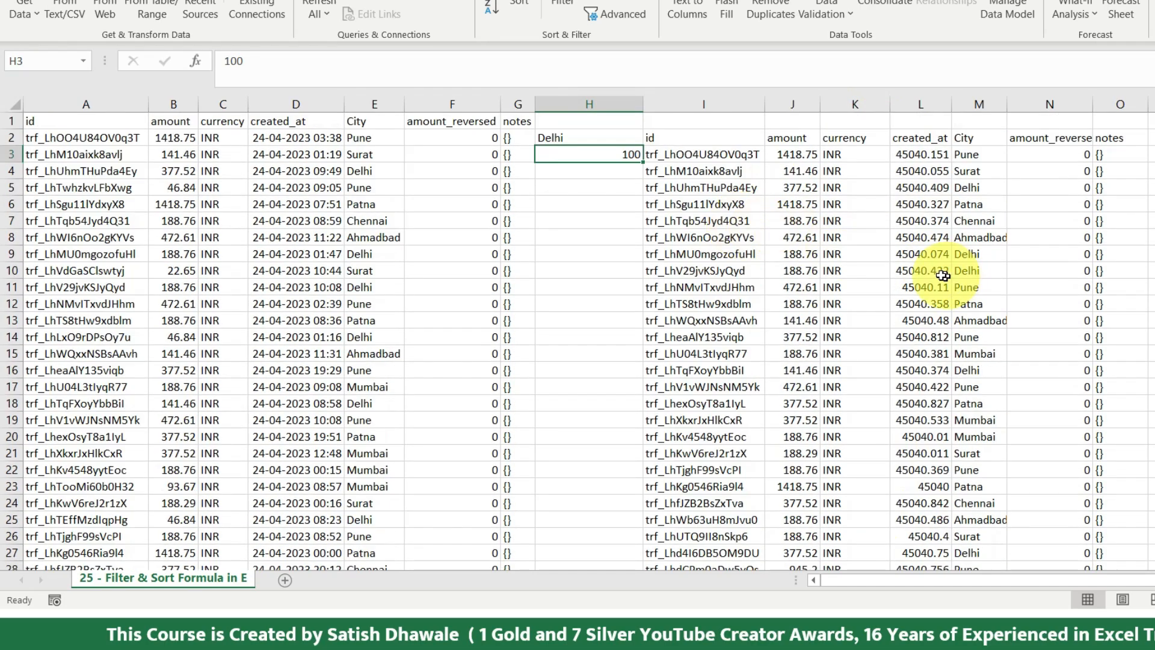
- Insert a run of blank columns at column H, between the source data and the criteria cells
left_click(603, 99)
key("ctrl+shift+equal")
key("ctrl+shift+equal")
key("ctrl+shift+equal")
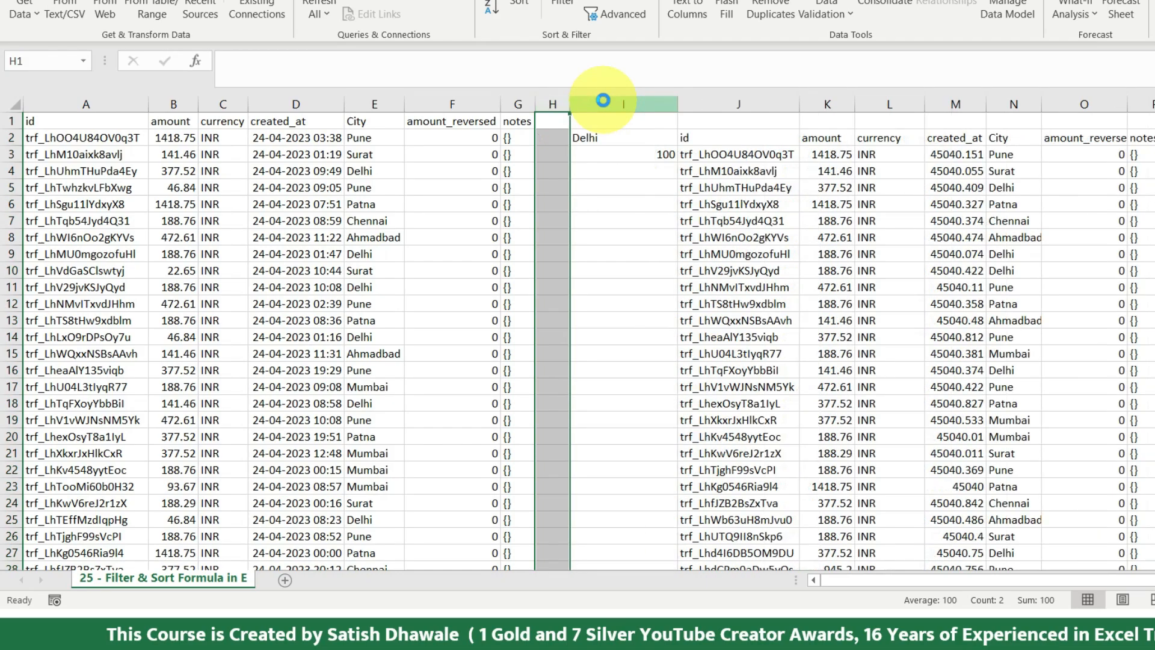
key("ctrl+shift+equal")
key("ctrl+shift+equal")
key("ctrl+shift+equal")
key("ctrl+shift+equal")
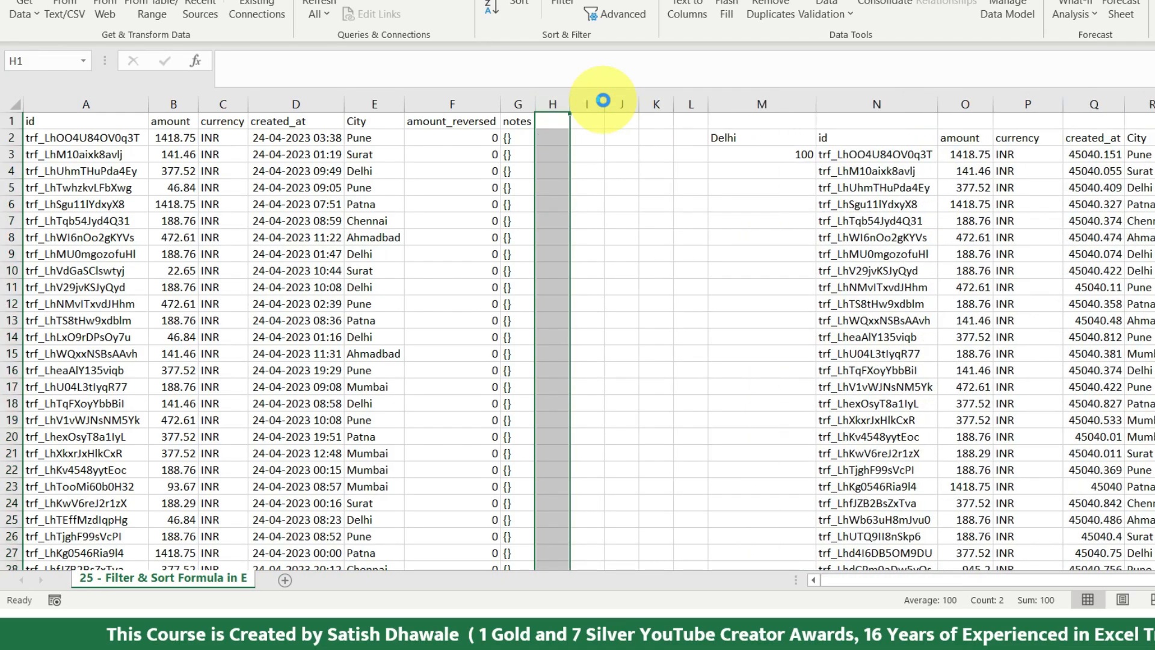
key("ctrl+shift+equal")
key("ctrl+shift+equal")
key("ctrl+shift+equal")
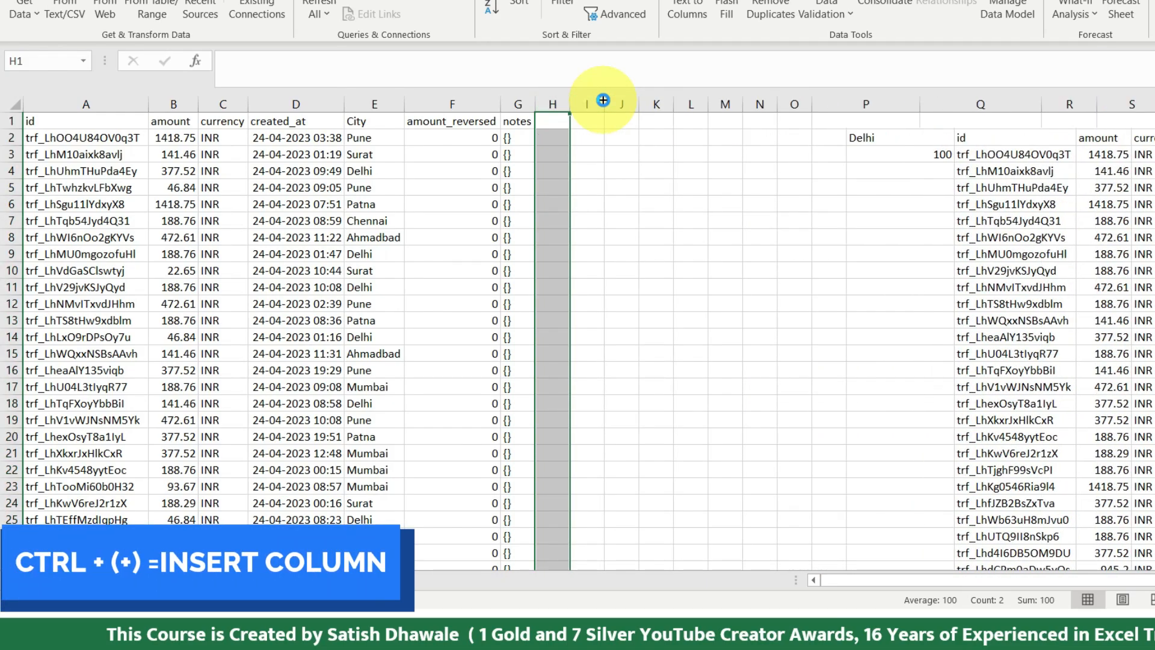
- Insert more blank columns at column H and widen the blank columns between the source data and the criteria cells
key("ctrl+shift+equal")
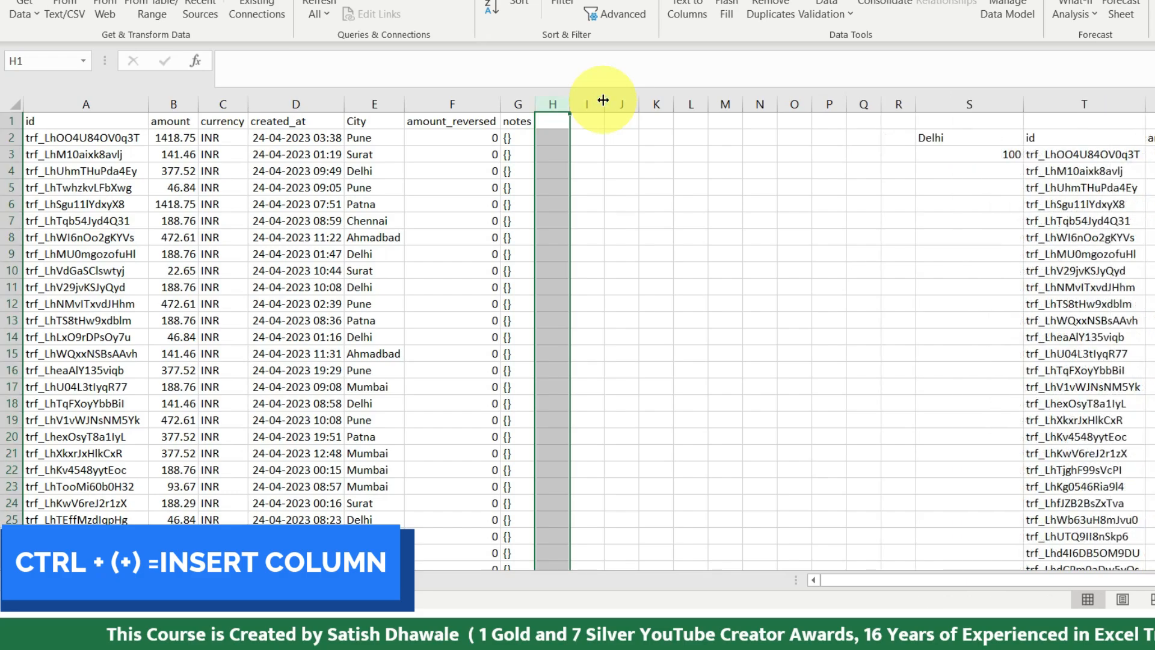
left_click_drag(562, 98, 872, 95)
left_click_drag(604, 105, 654, 110)
left_click(651, 118)
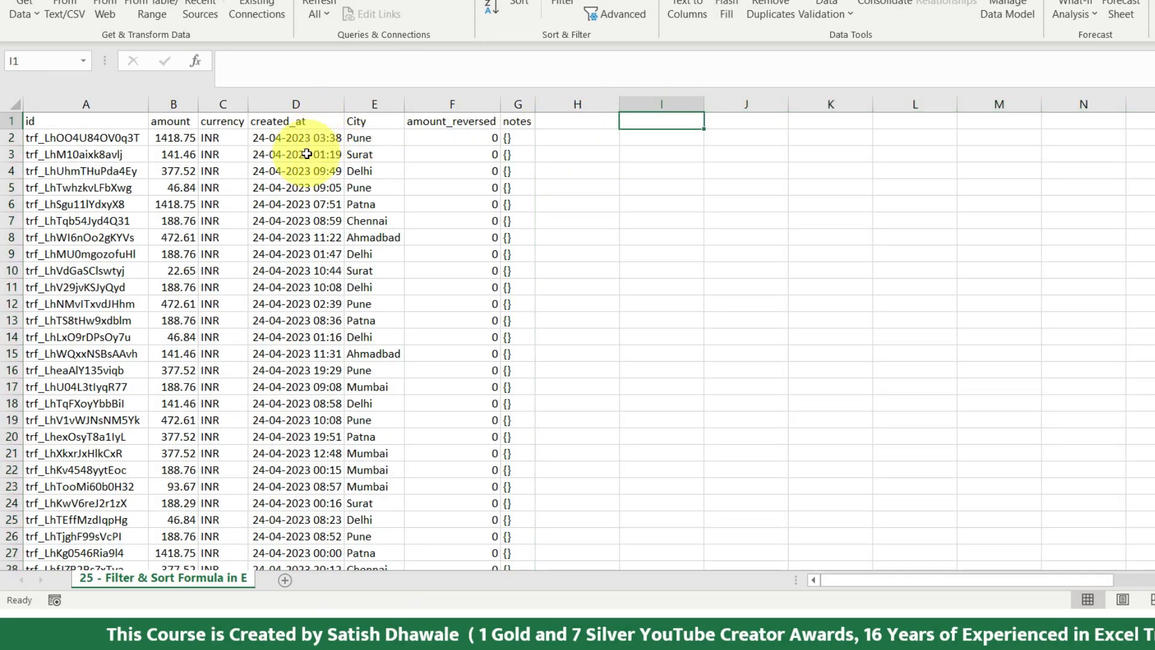
- Start a SORT formula in I1 with columns A:G as the array
left_click(170, 121)
key("ctrl+shift+Down")
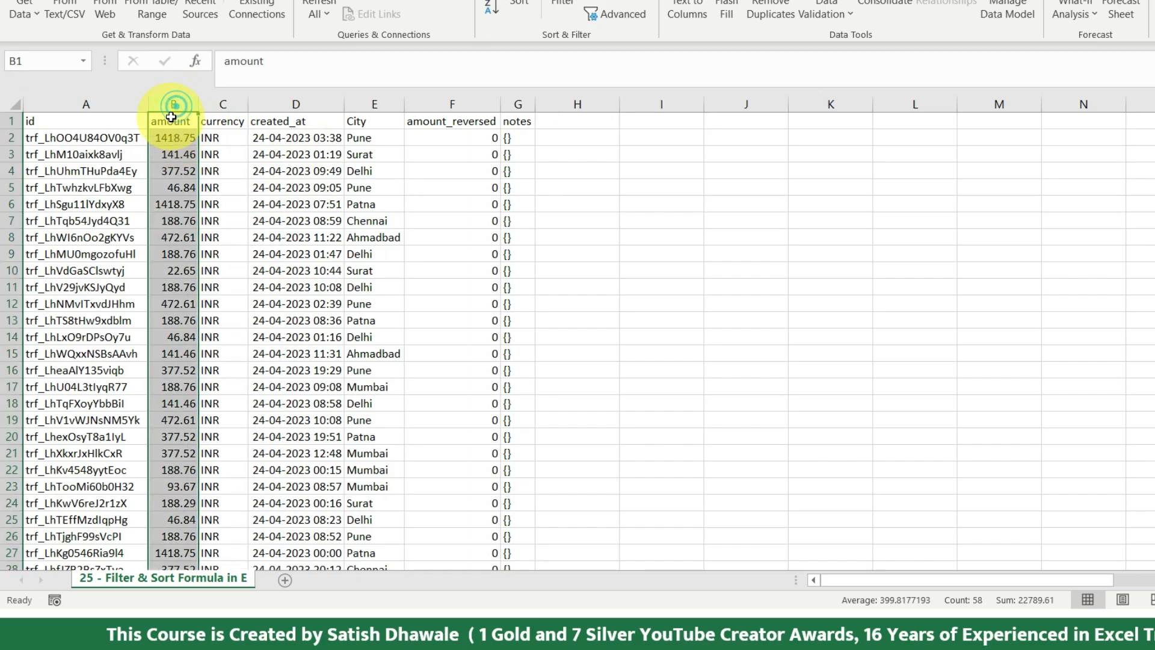
left_click(673, 118)
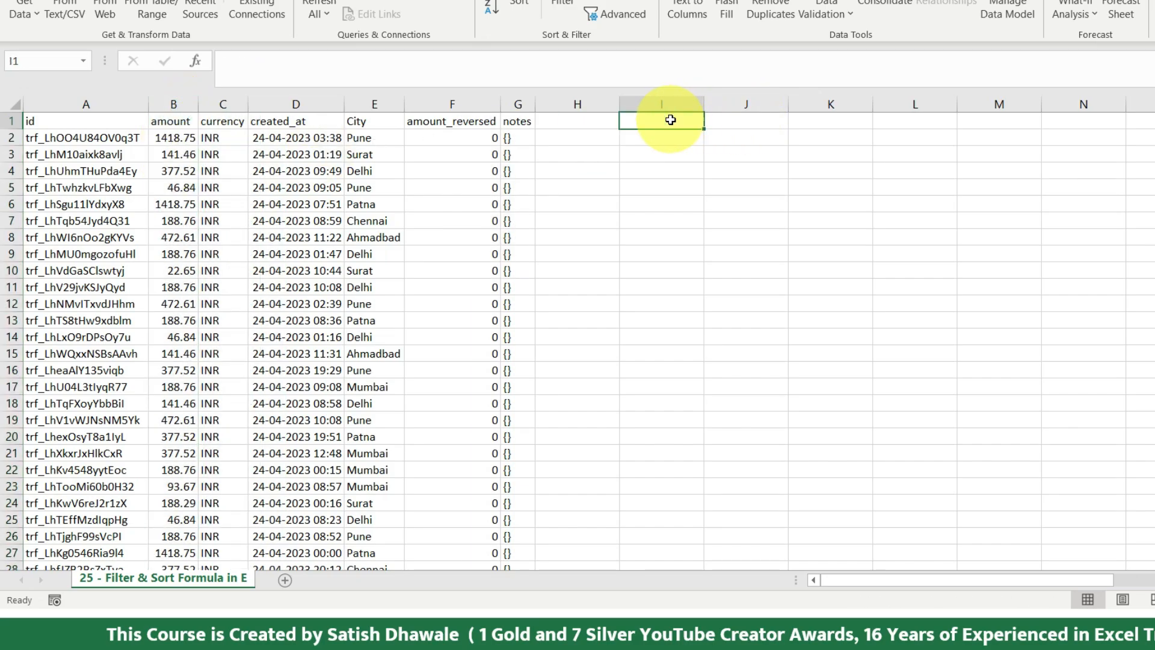
type("s=")
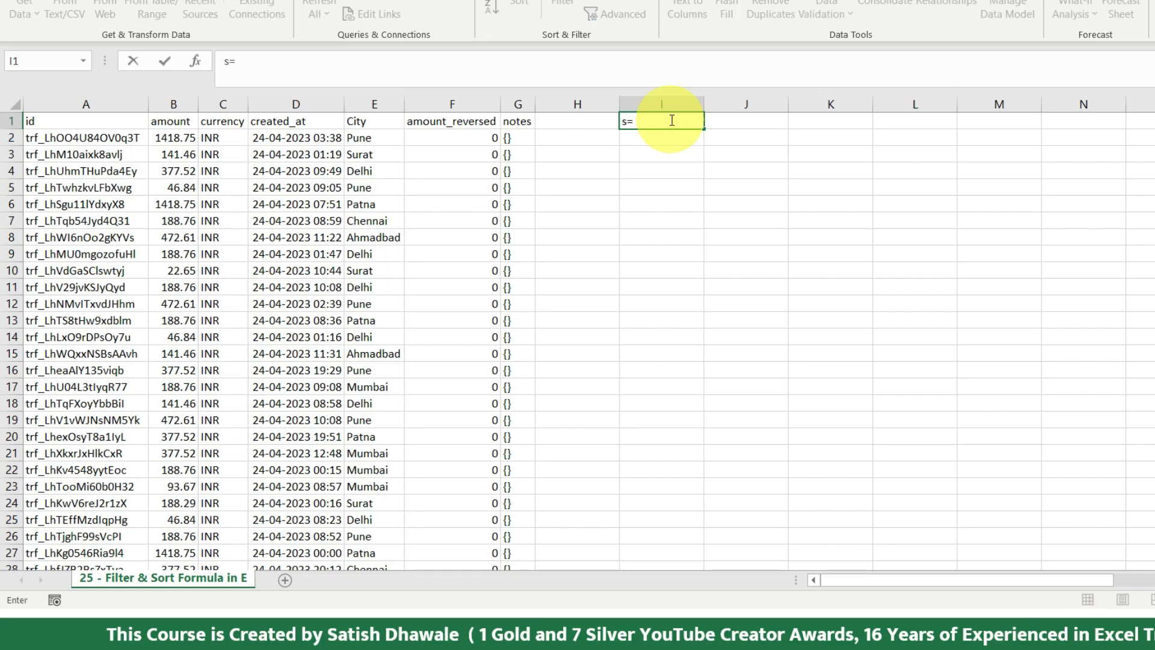
type("=sort")
key("Tab")
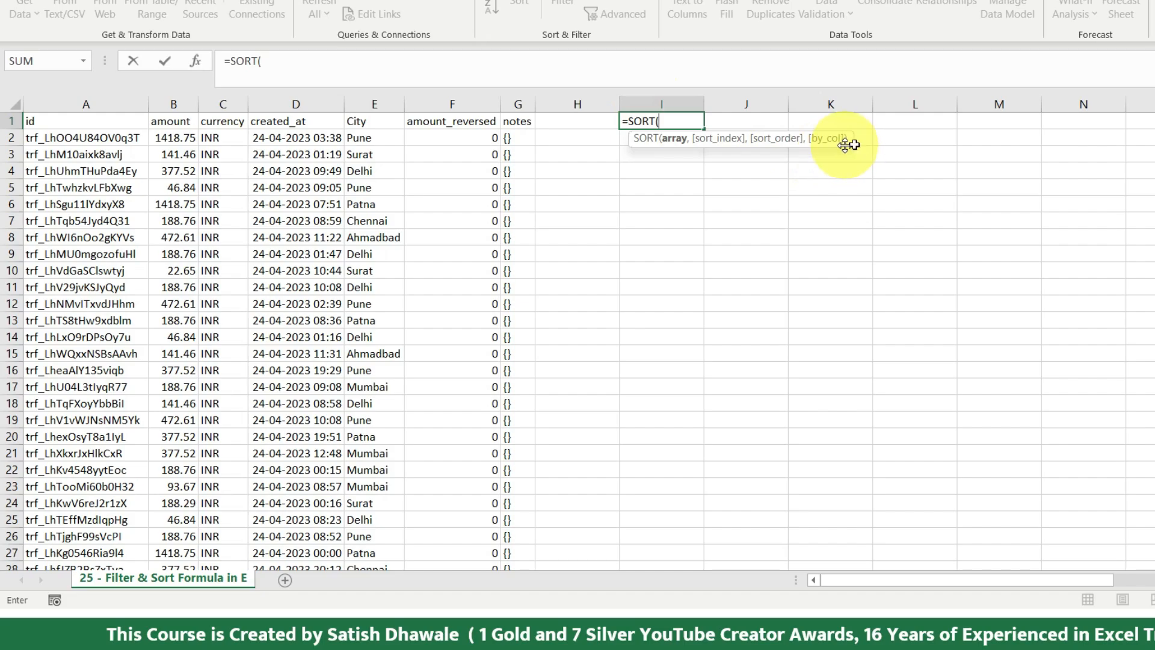
left_click_drag(86, 104, 508, 104)
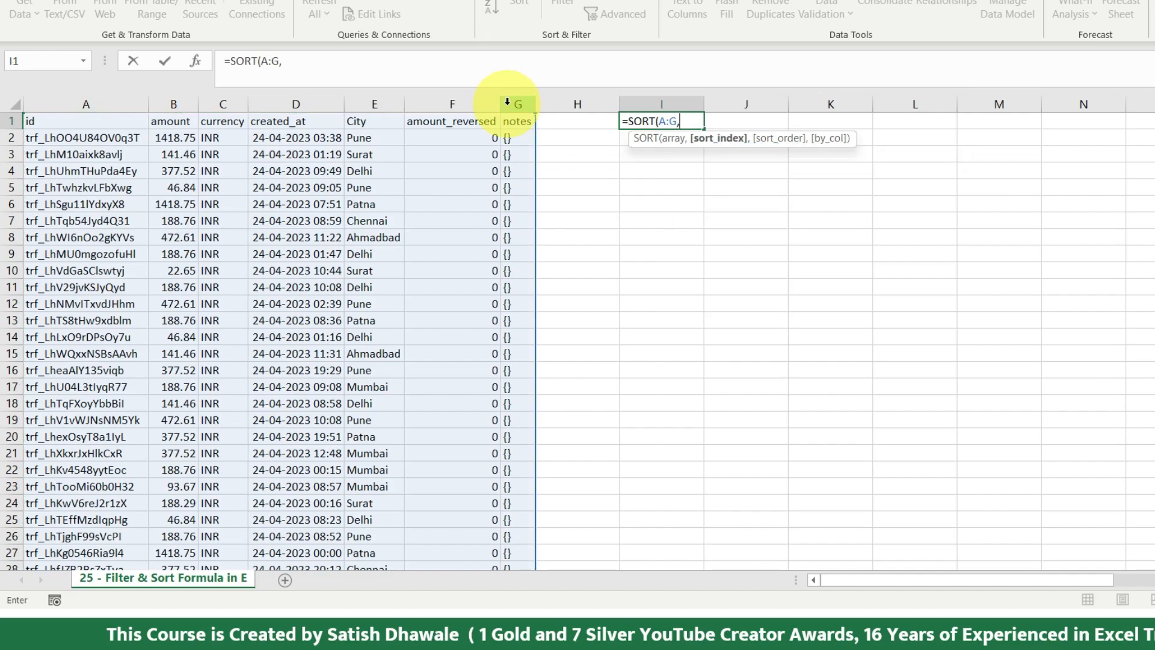
- Complete the I1 formula as =SORT(A:G,2,-1) to sort by the amount column in descending order
type(",")
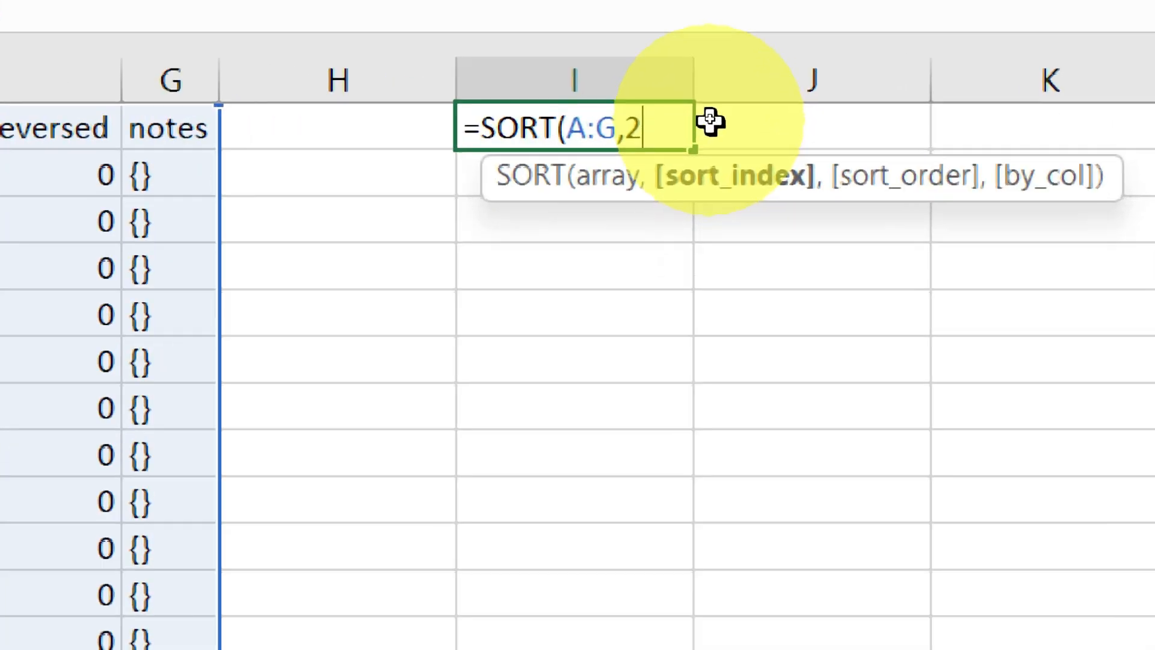
type(",")
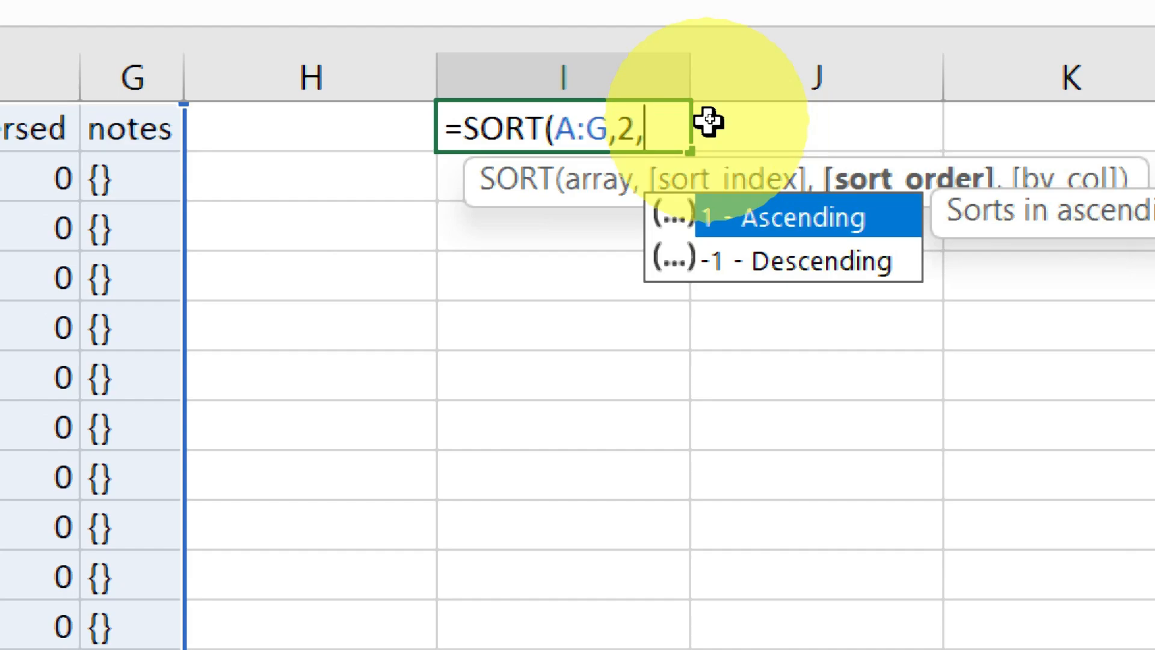
key("Down")
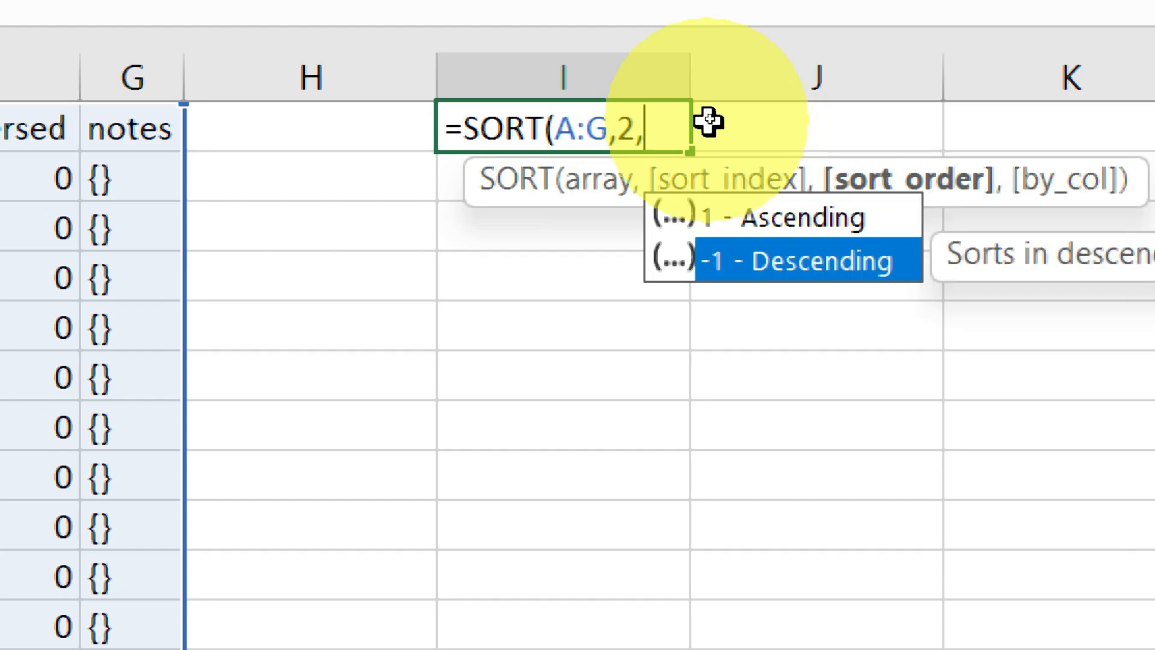
type("-1")
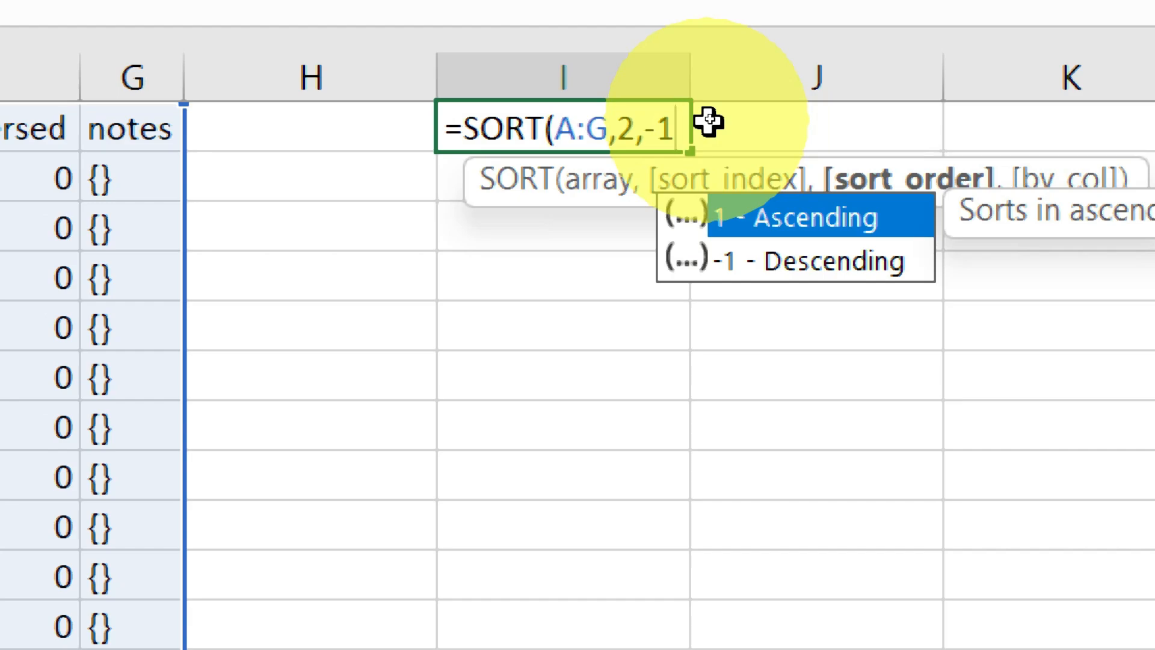
type(",")
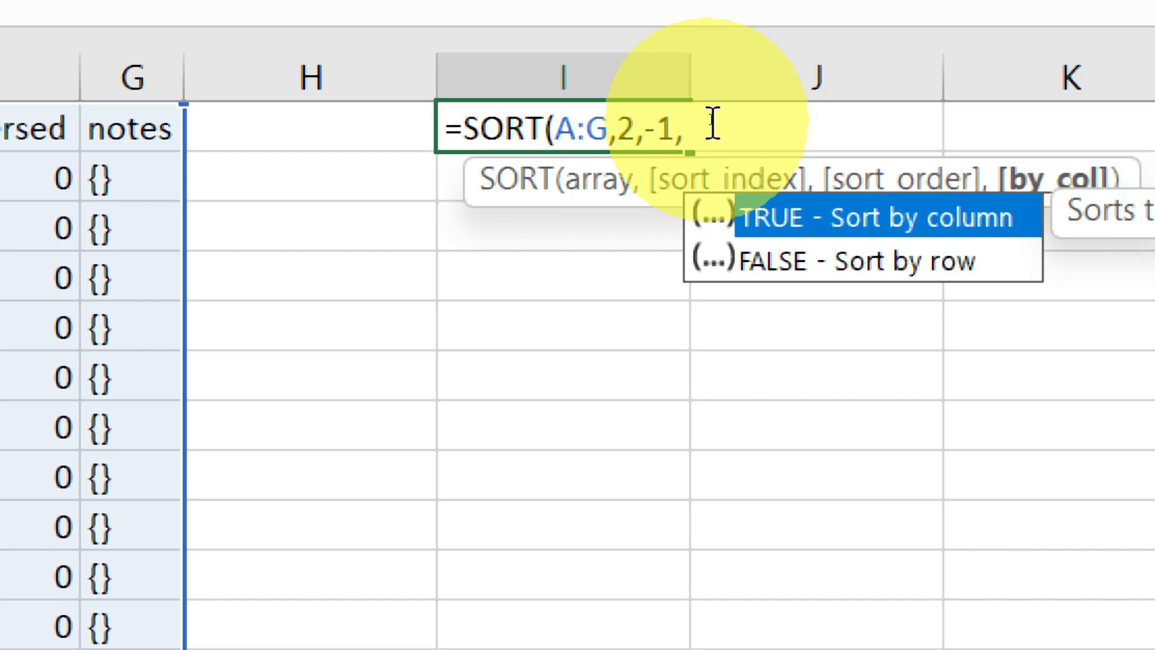
key("BackSpace")
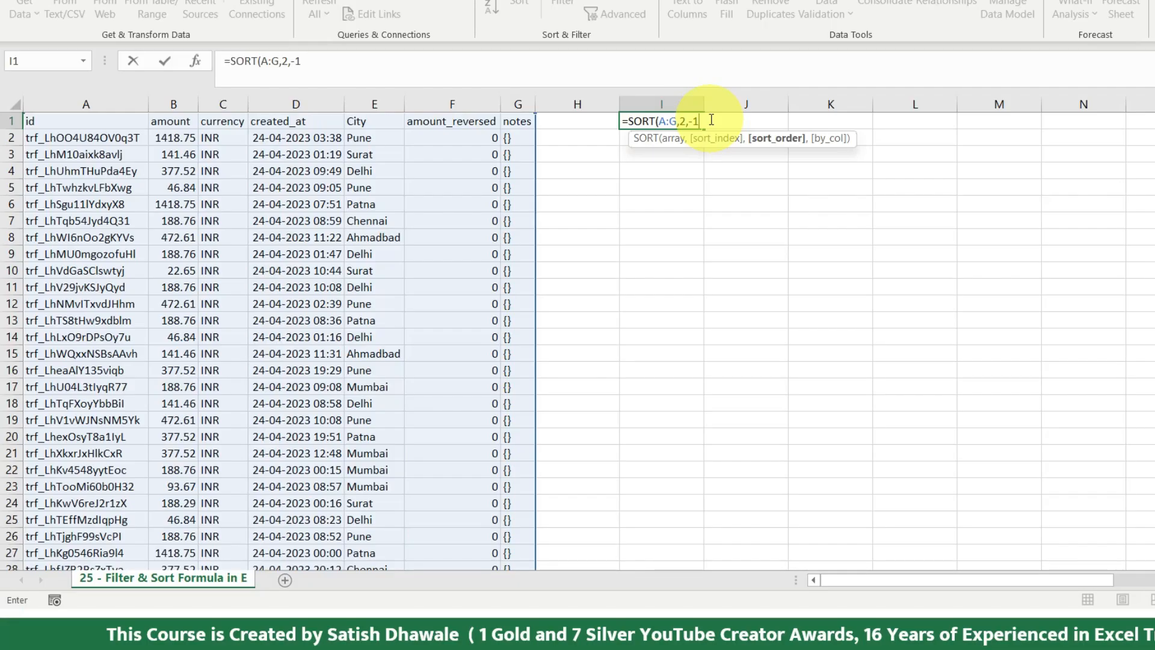
type(")")
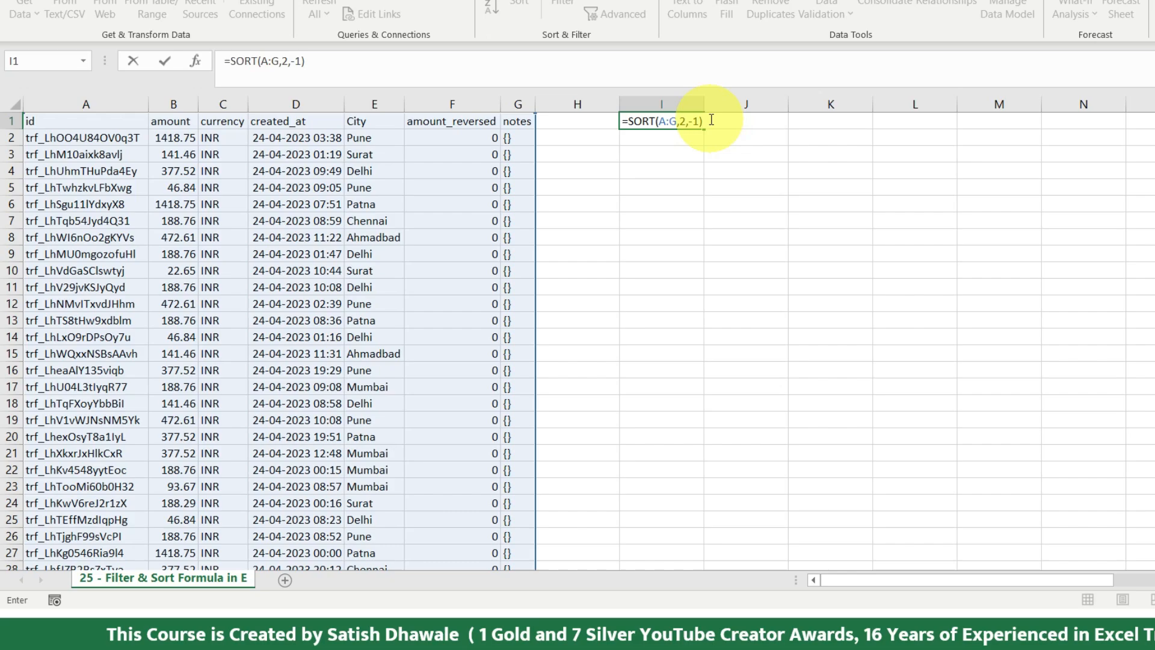
key("Return")
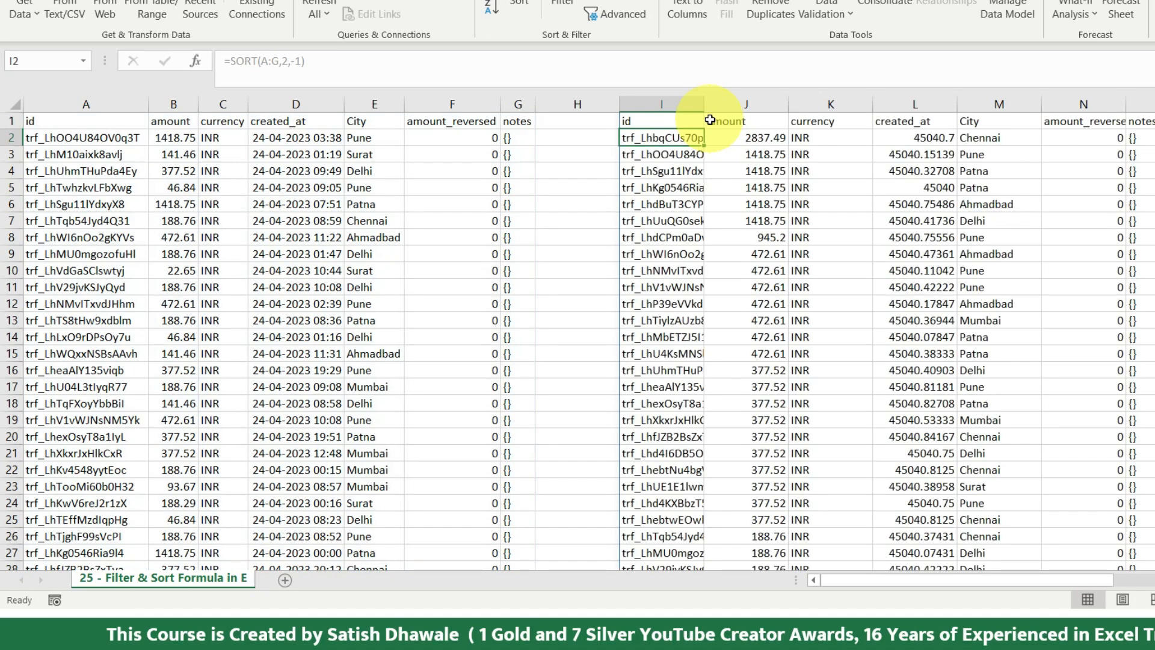
left_click_drag(747, 137, 748, 474)
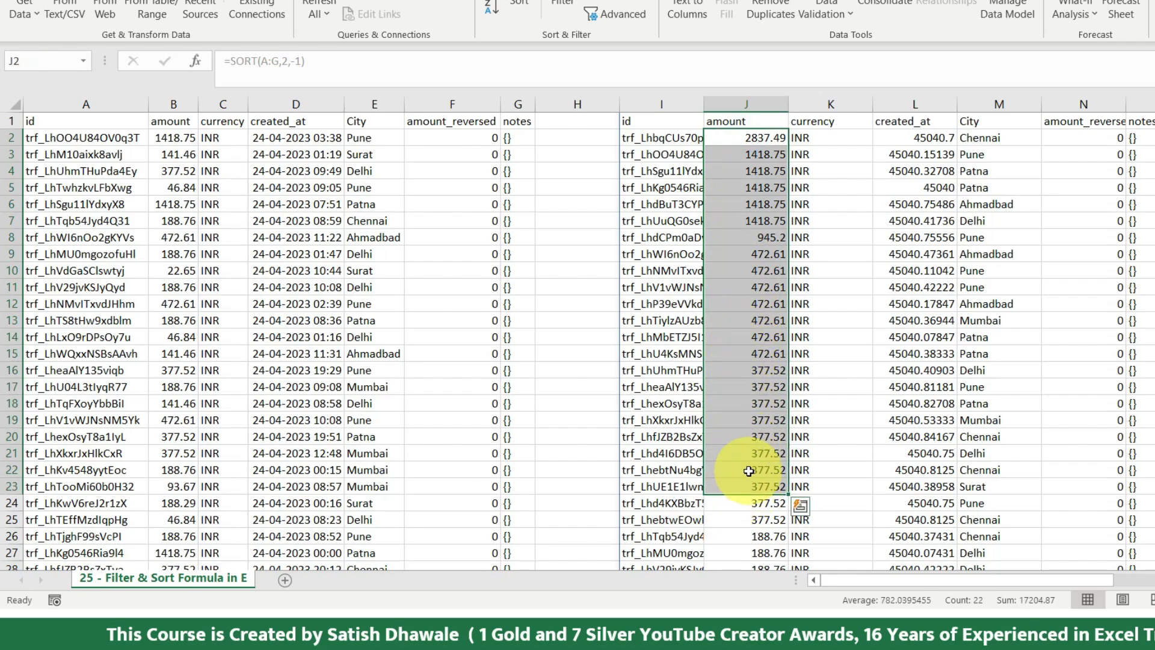
- Set the amount in B8 to 6500 and compare the sorted output with the source rows
left_click(169, 157)
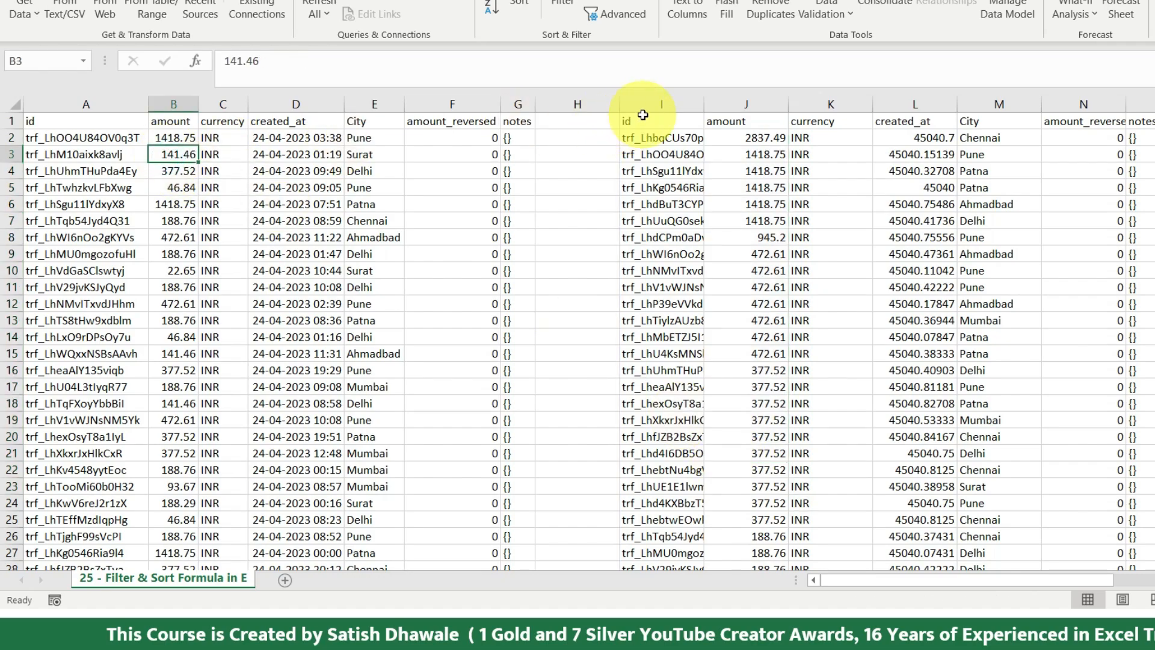
left_click(177, 237)
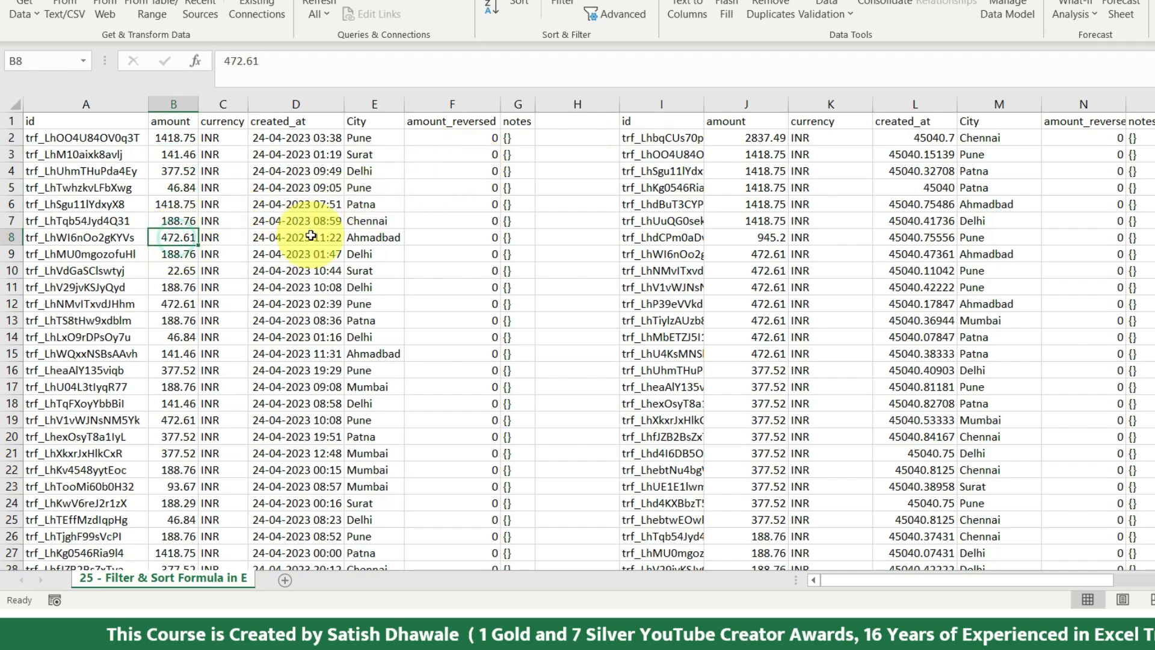
type("65")
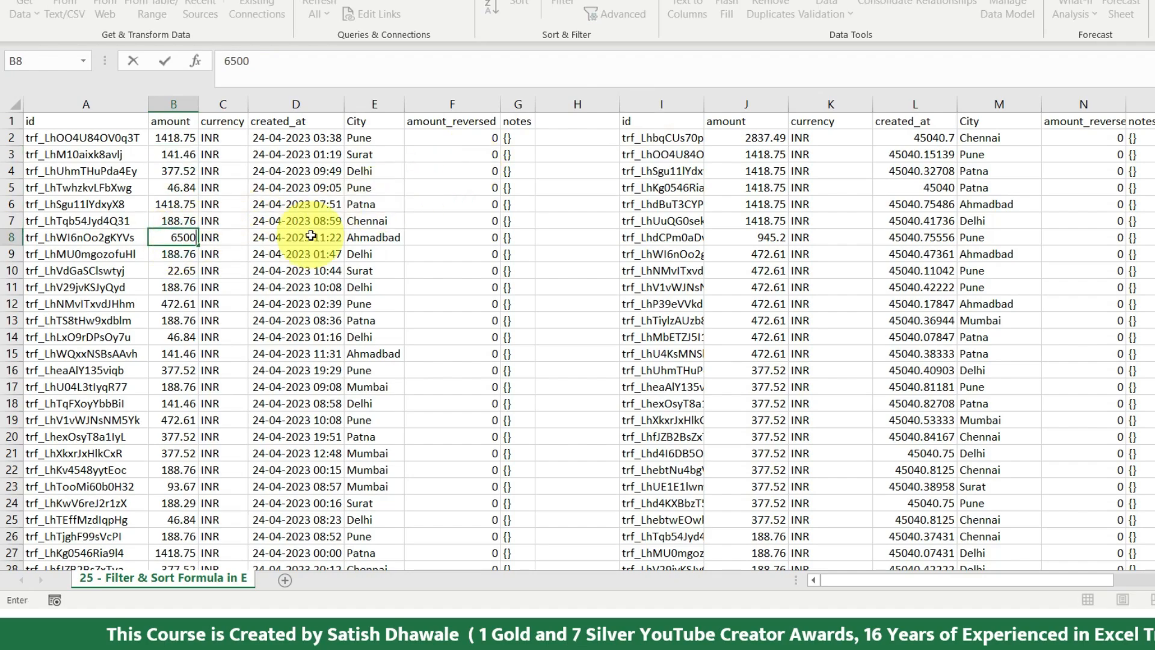
type("00")
key("Return")
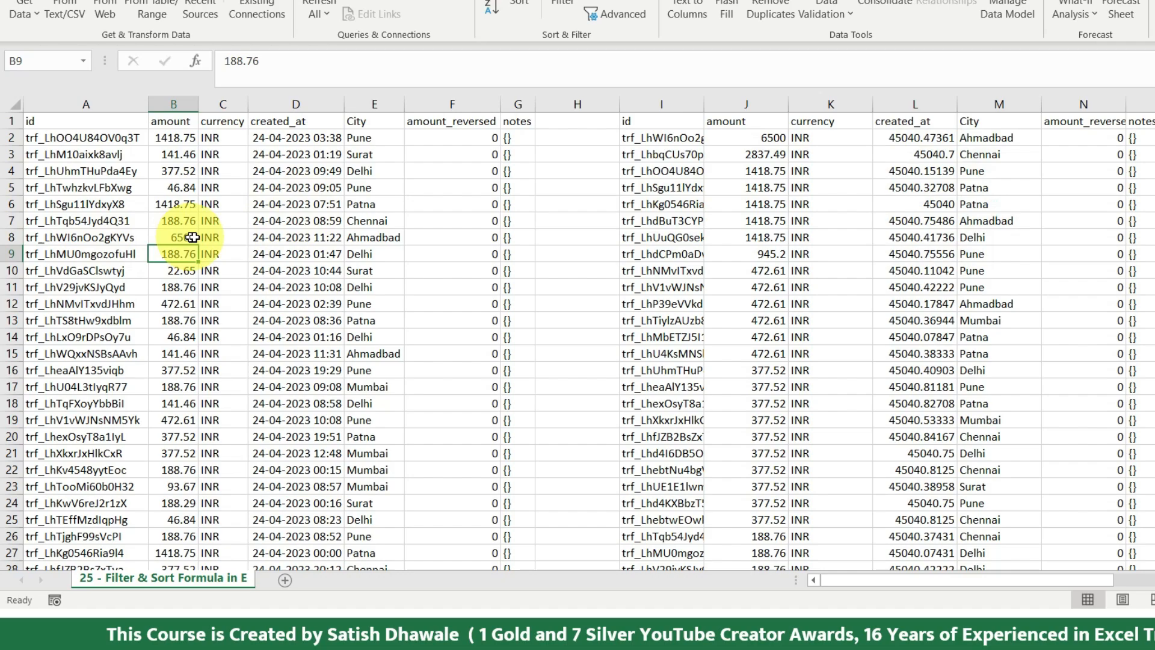
left_click_drag(678, 137, 1127, 138)
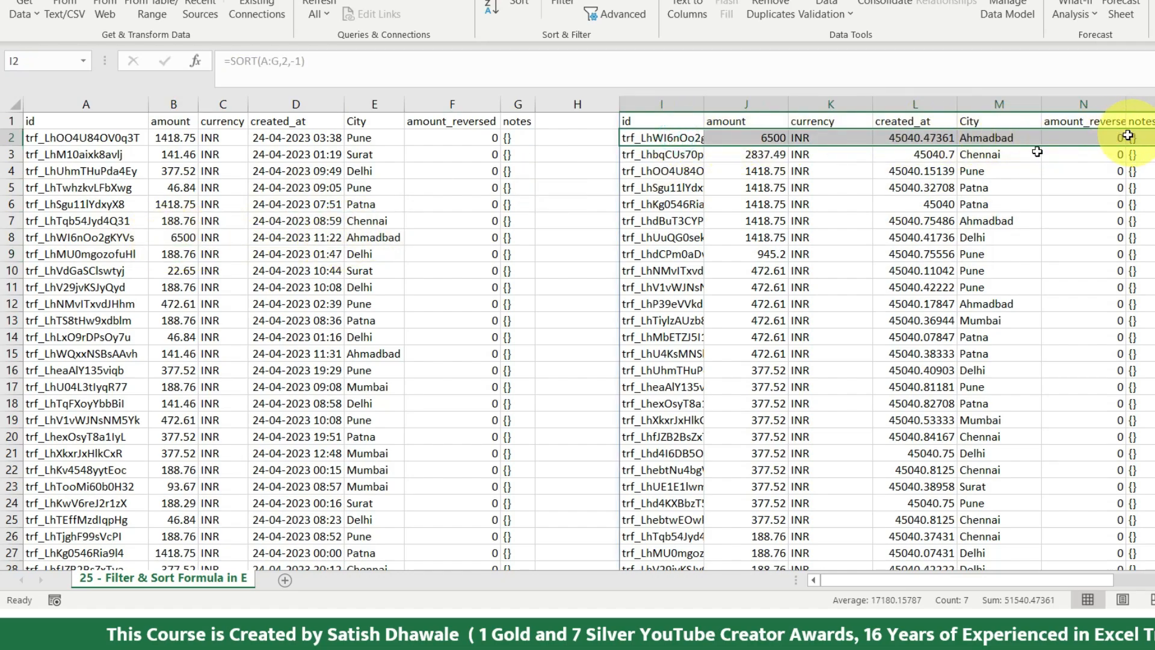
left_click_drag(99, 129, 98, 369)
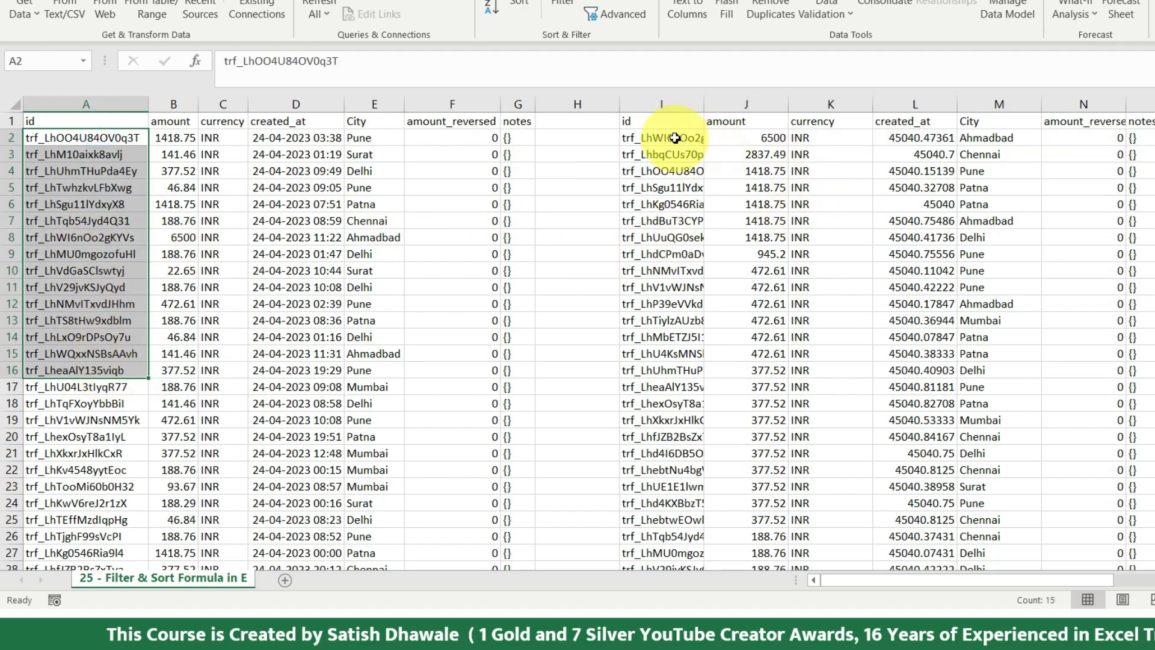
left_click_drag(675, 140, 1124, 368)
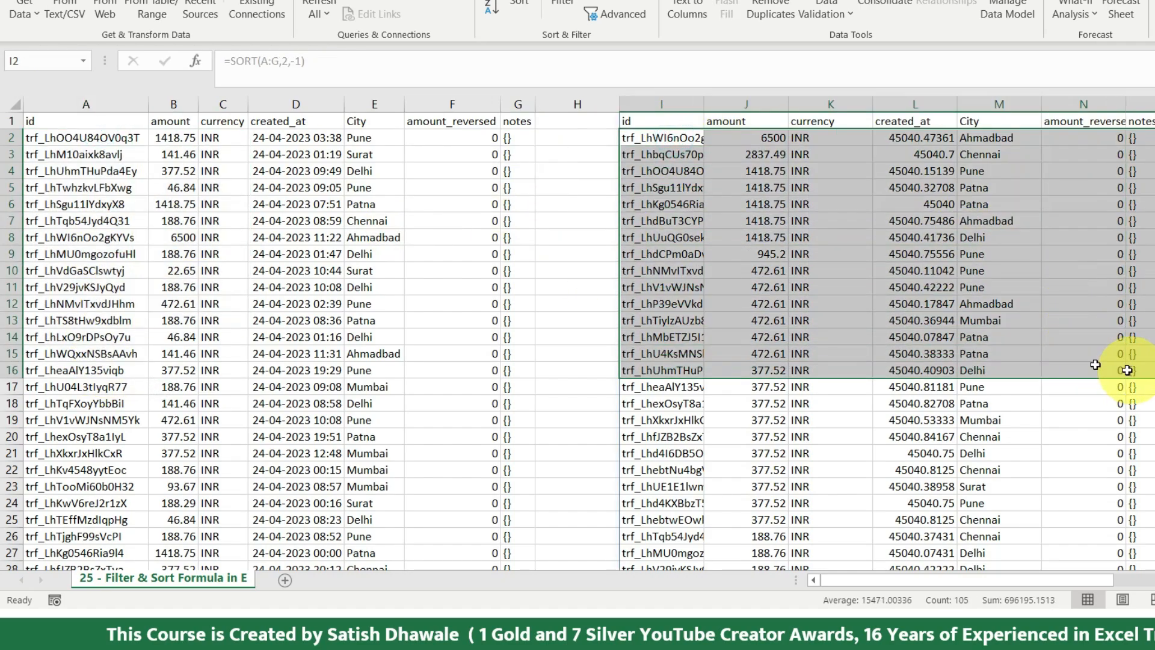
left_click(72, 343)
left_click_drag(464, 366, 463, 366)
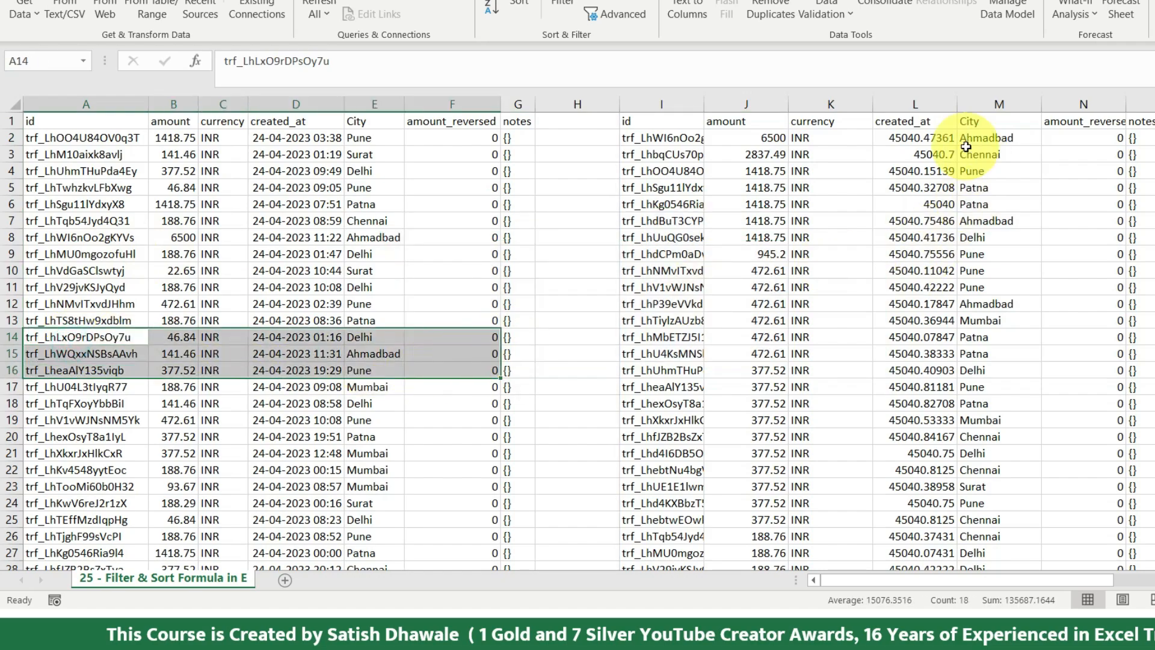
- Set the amount in B11 to 6524 and review the order of the rows in the sorted output
left_click(187, 292)
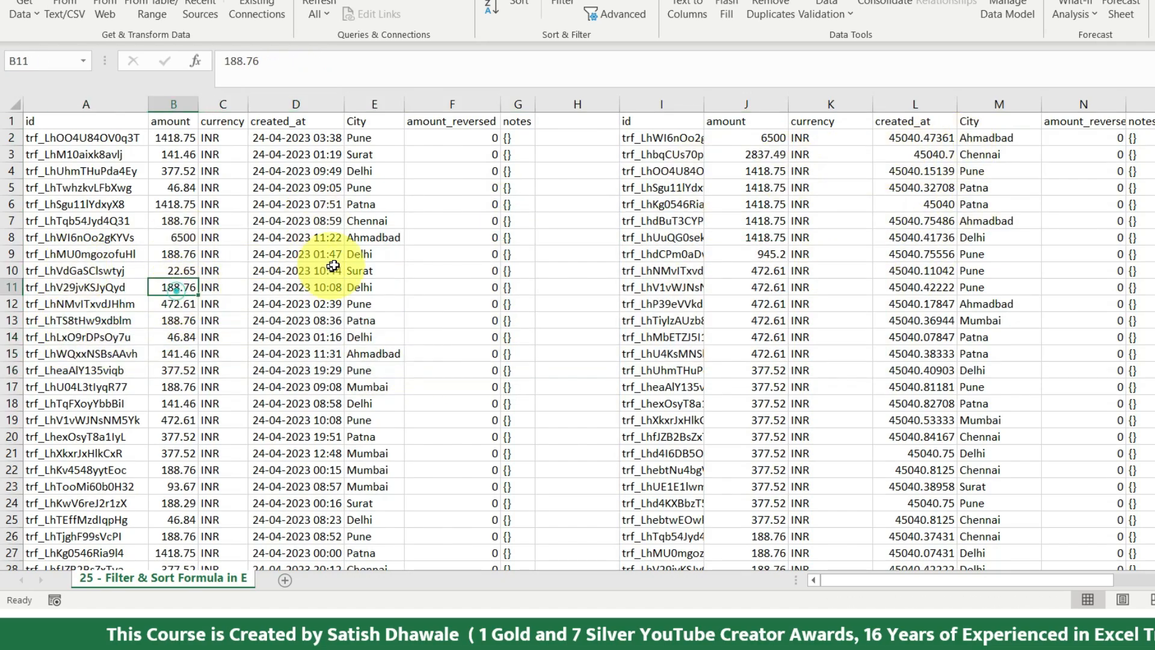
type("6524")
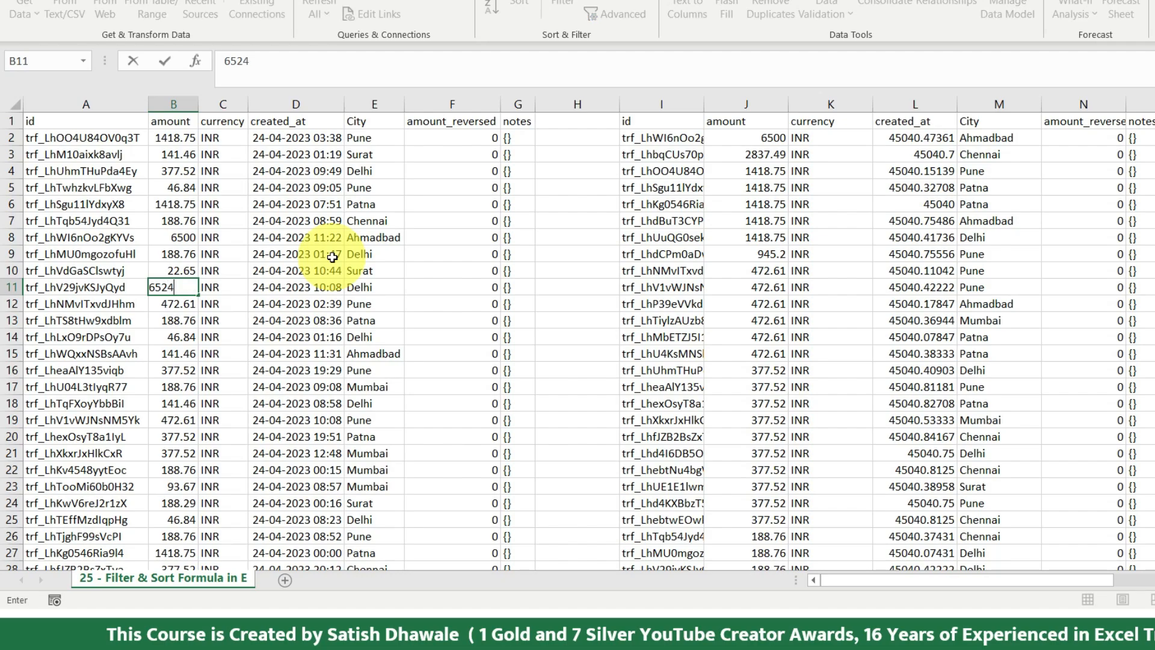
key("Return")
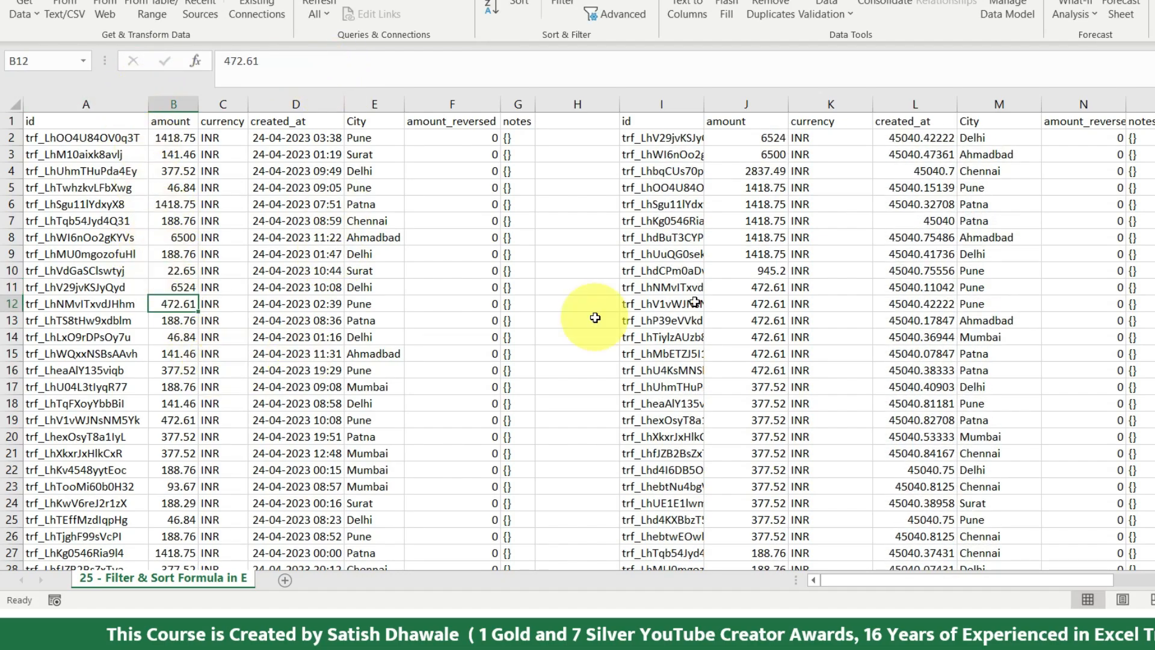
left_click_drag(774, 140, 778, 301)
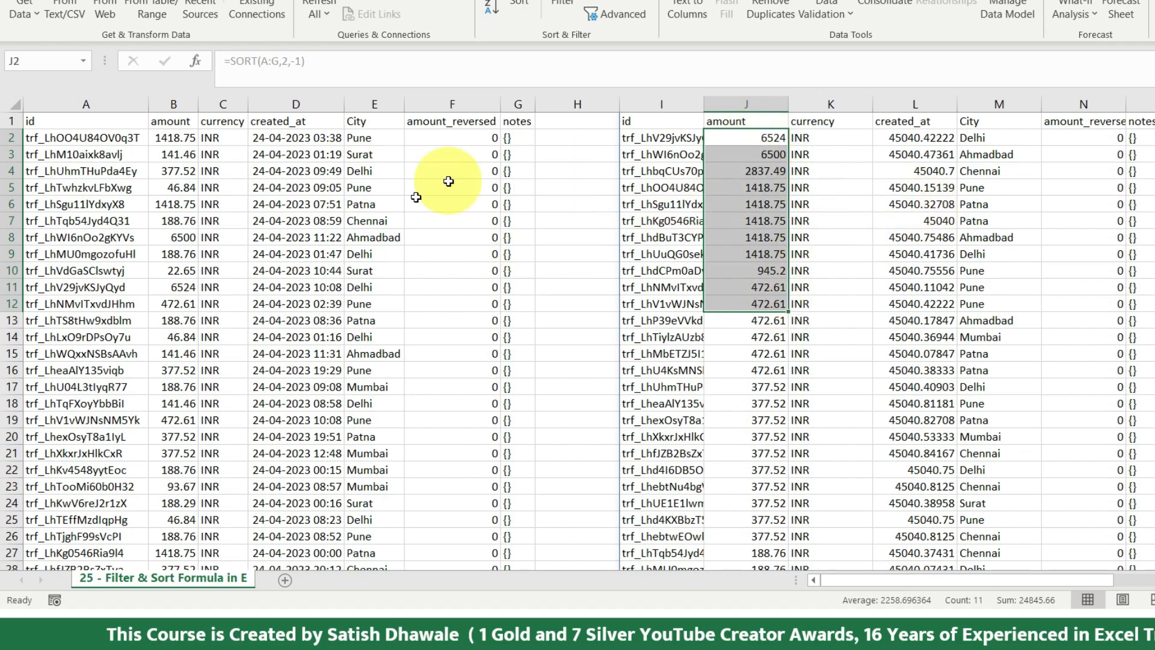
left_click(385, 241)
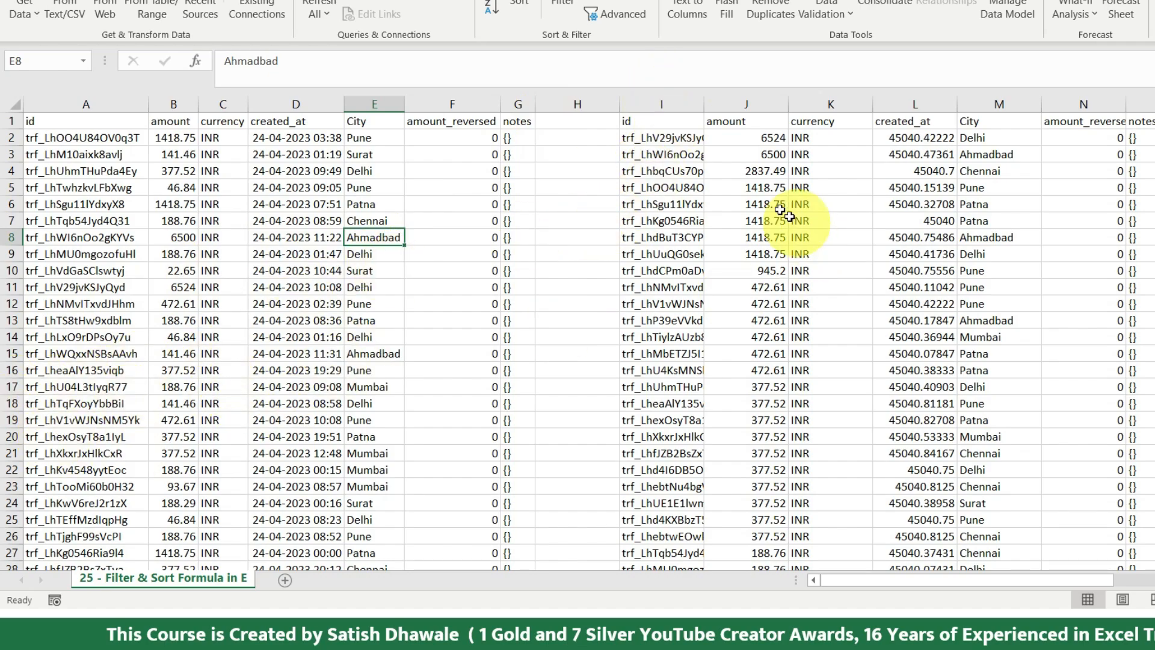
left_click_drag(660, 128, 1129, 234)
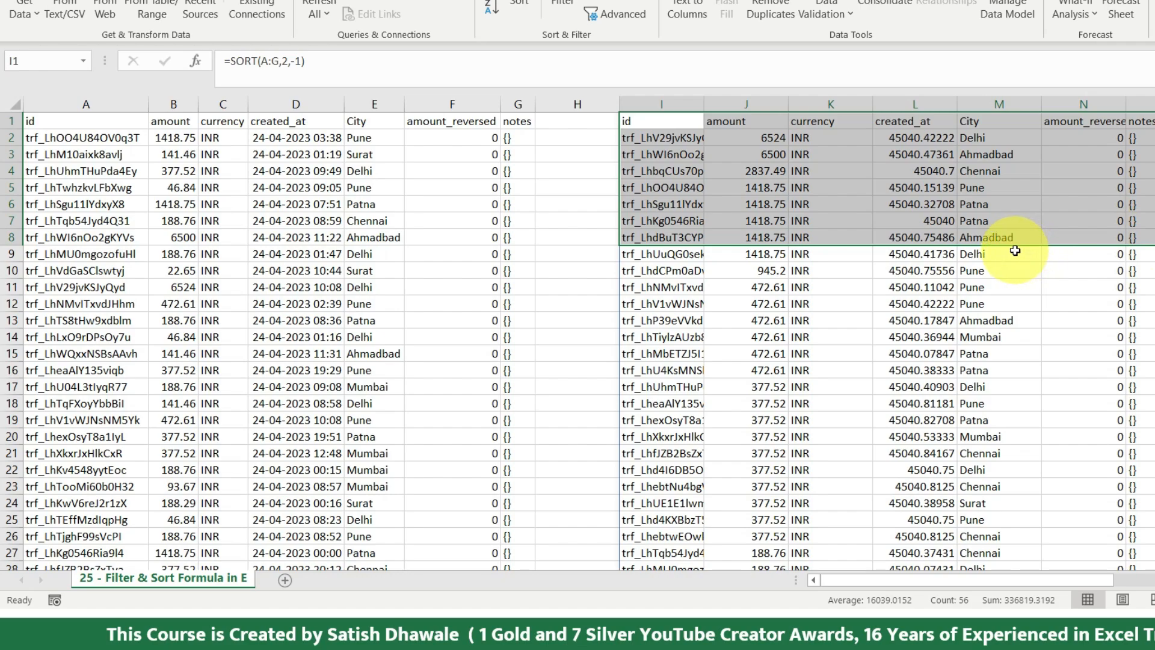
left_click_drag(638, 120, 1017, 301)
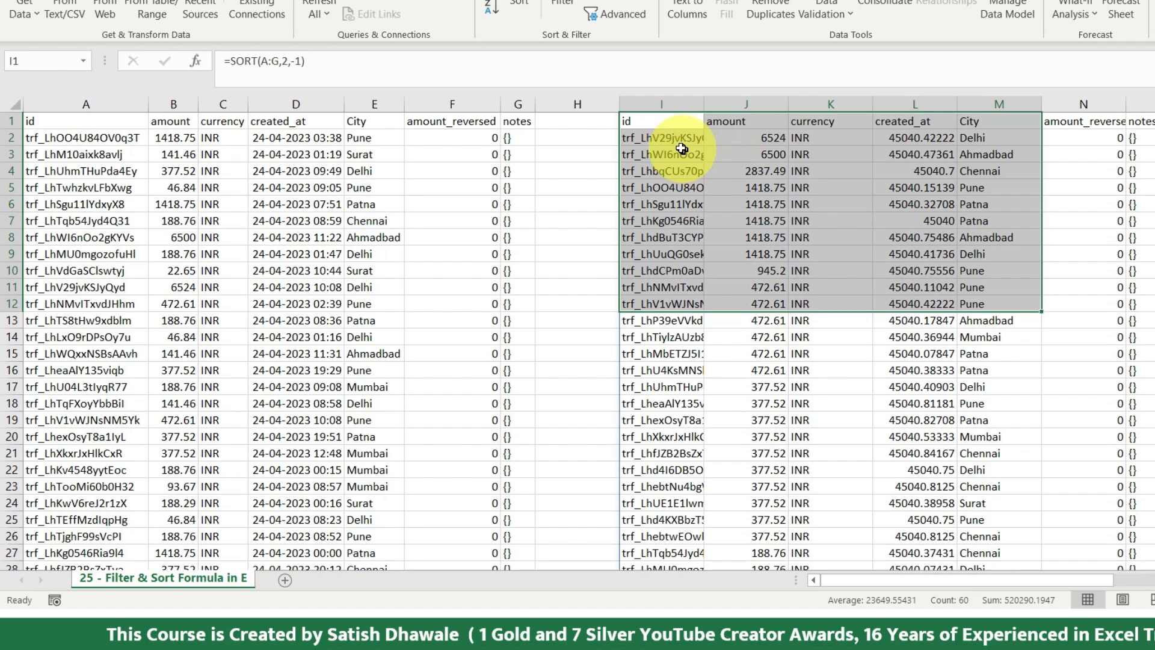
- Add 1 as the by_col argument in I1 so the formula reads =SORT(A:G,2,-1,1)
double_click(672, 122)
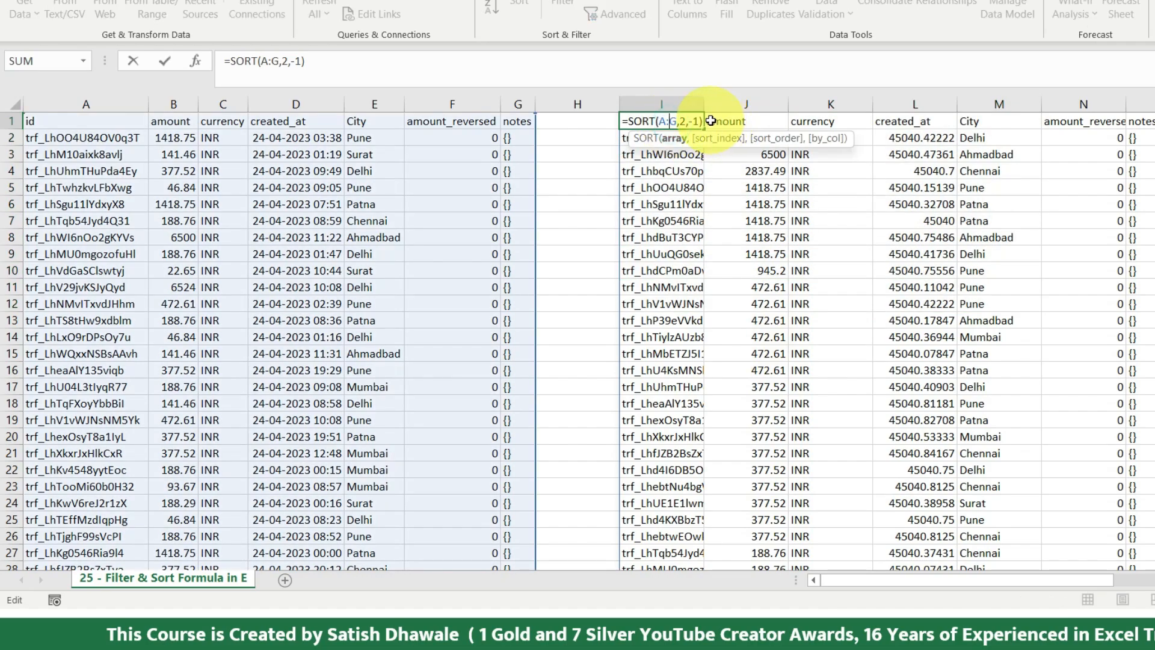
key("Escape")
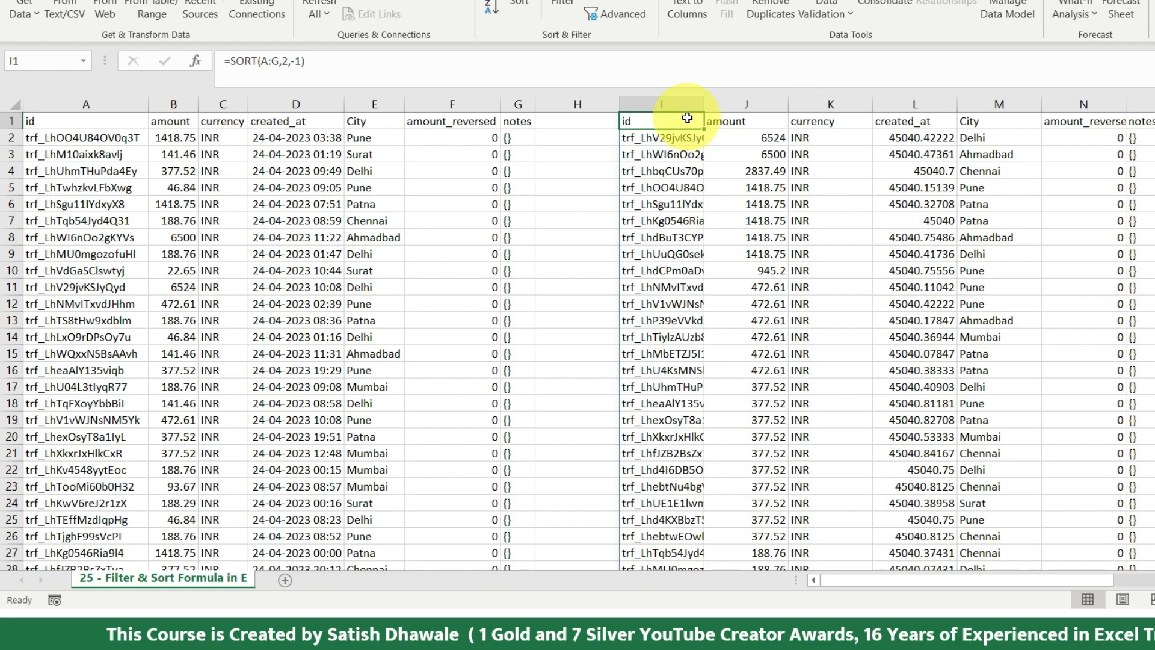
double_click(686, 117)
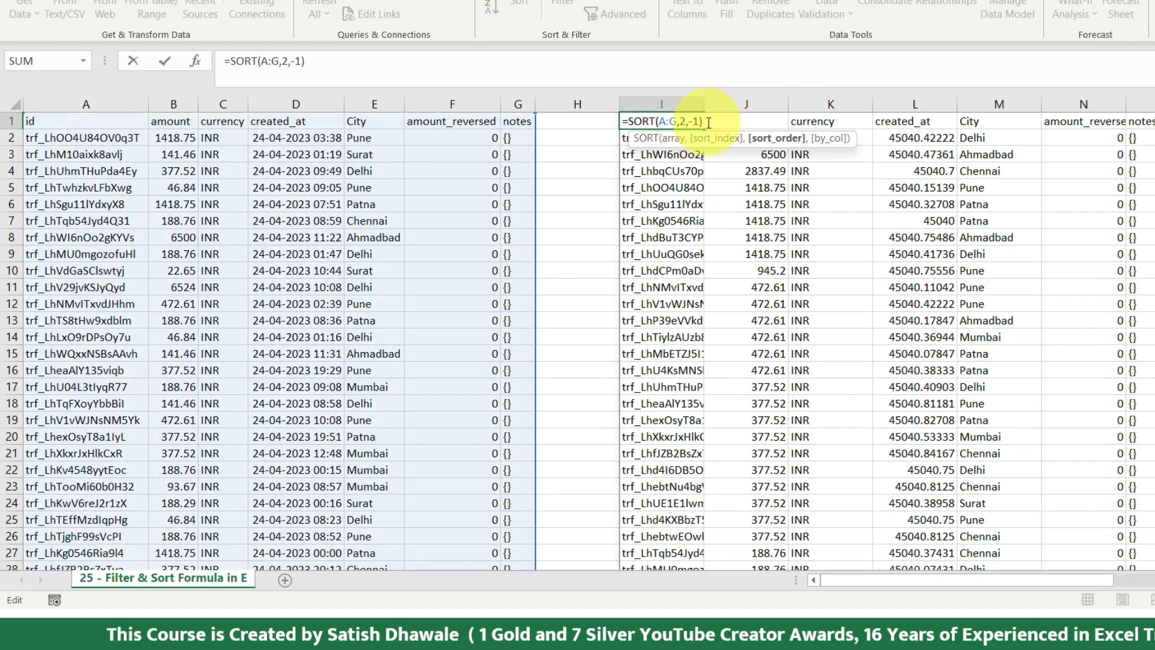
type(",1")
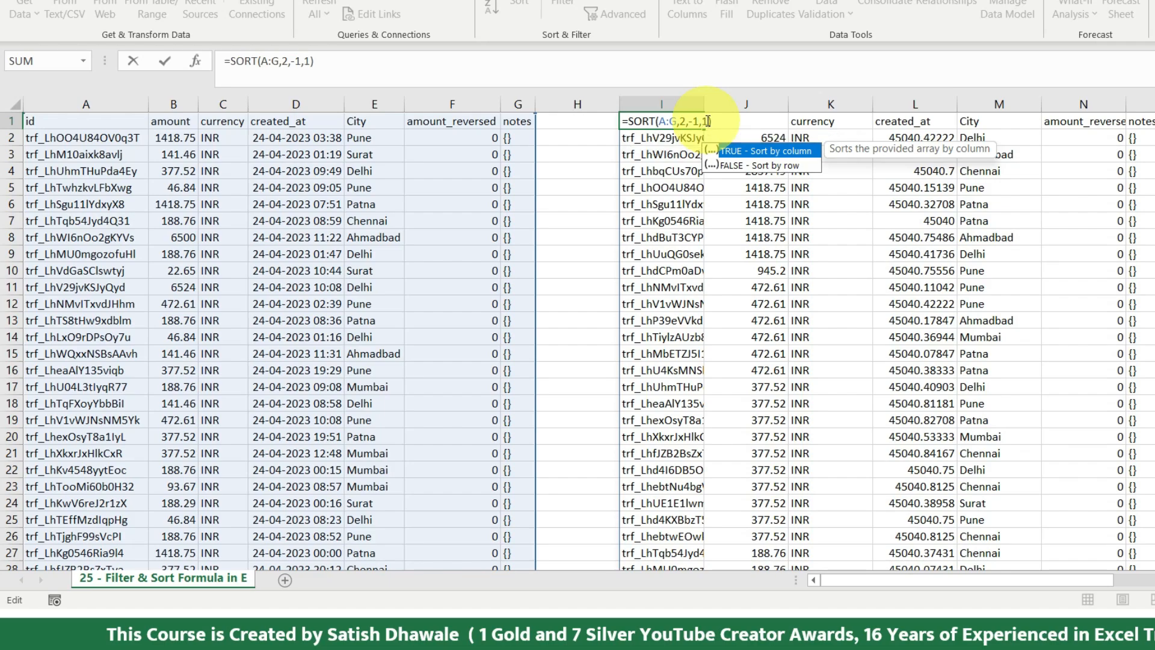
key("Return")
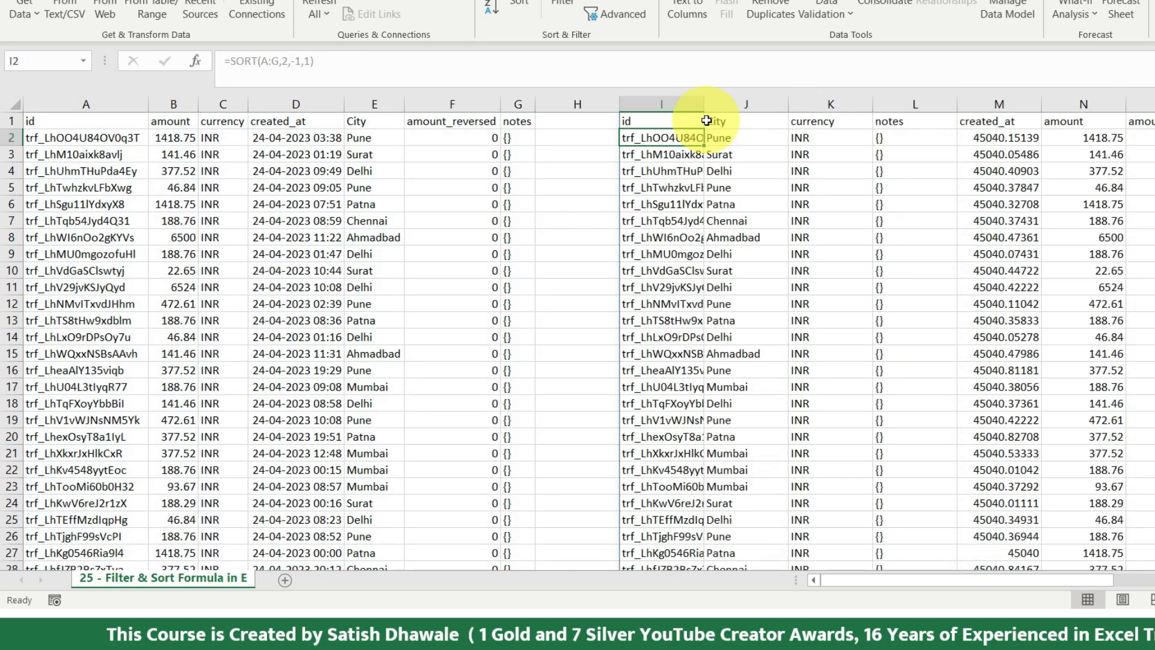
- Examine the order of the column headers in row 1 of the sorted output, from I1 to O1
left_click(674, 123)
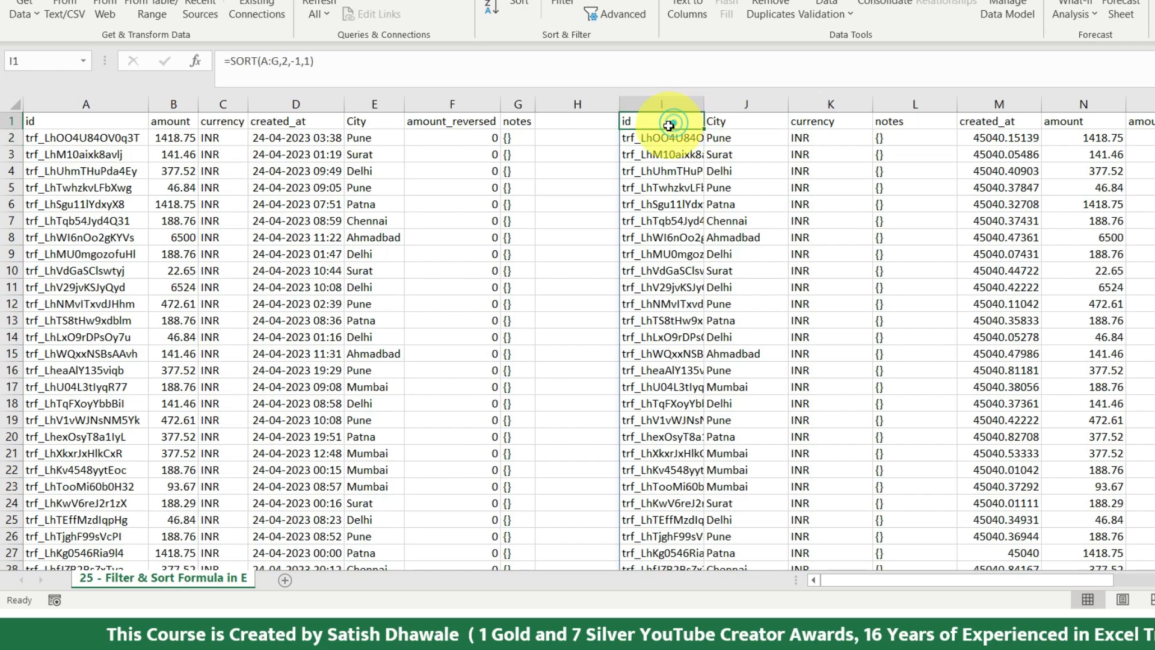
left_click(731, 121)
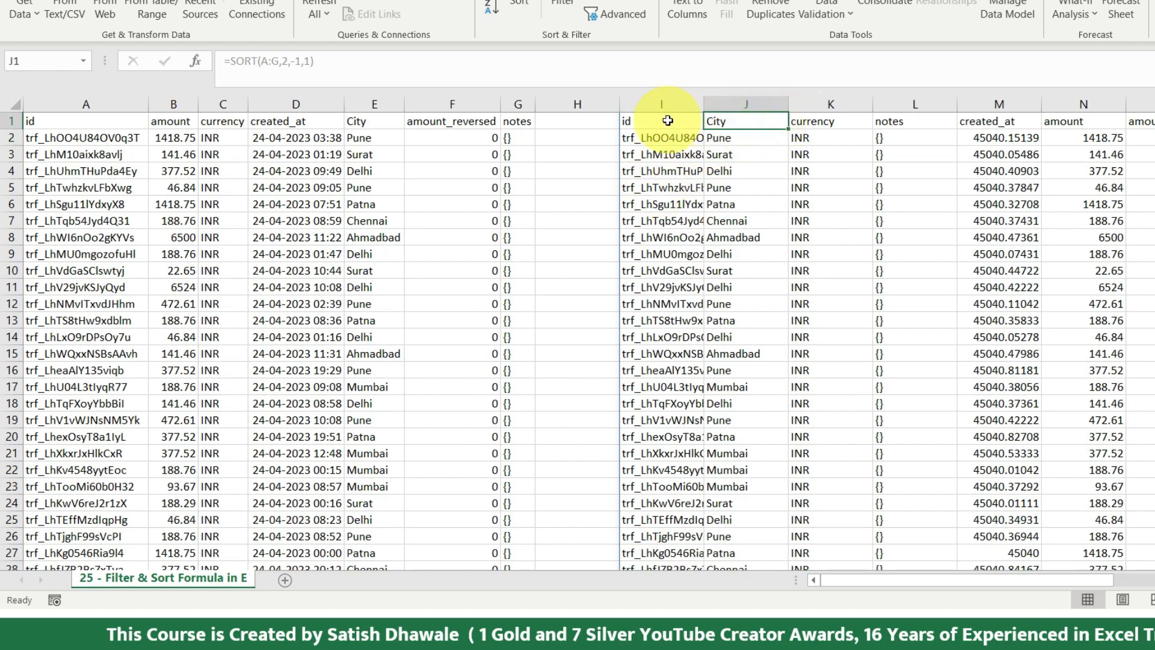
left_click(813, 121)
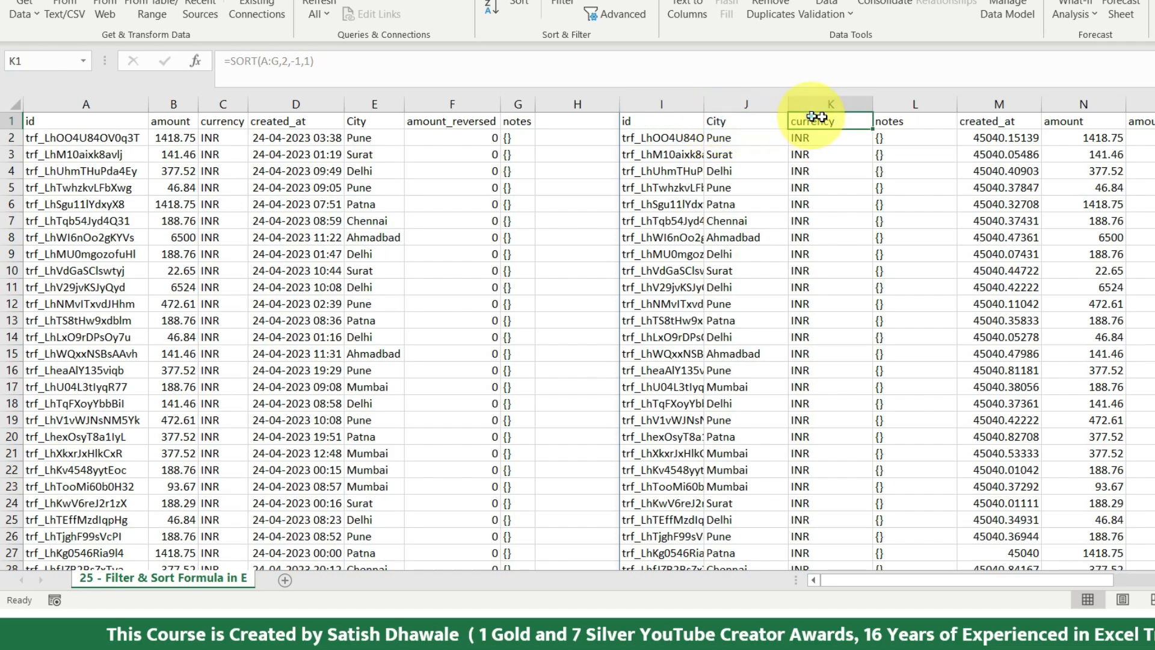
left_click(909, 122)
left_click(1014, 120)
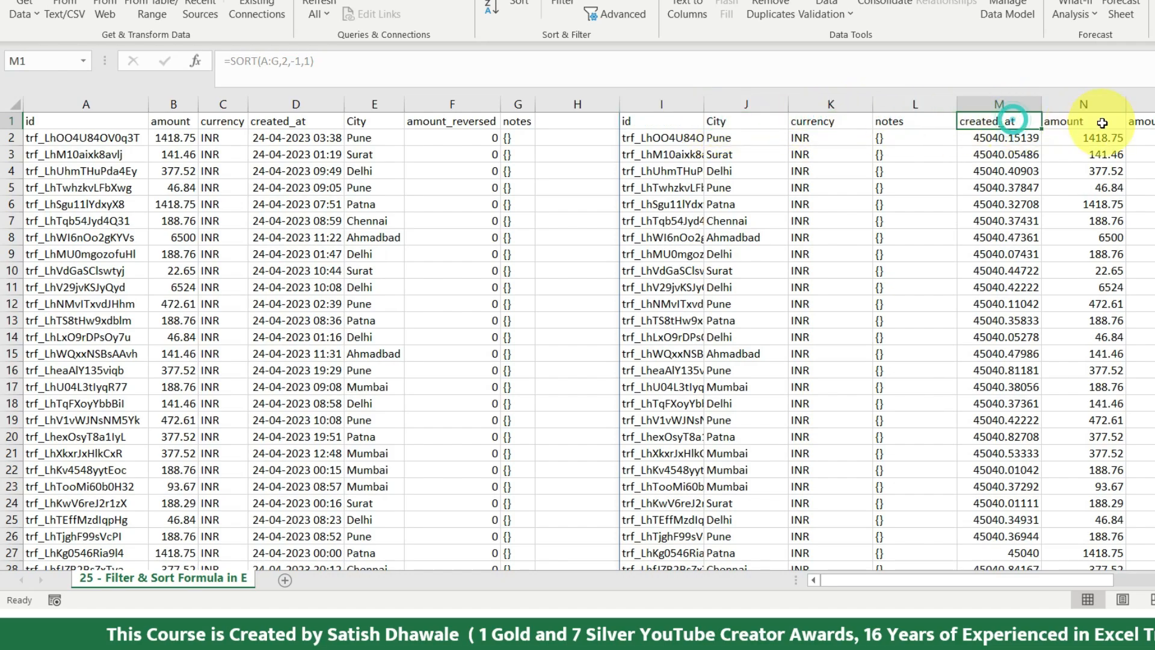
left_click(1092, 121)
left_click(1134, 121)
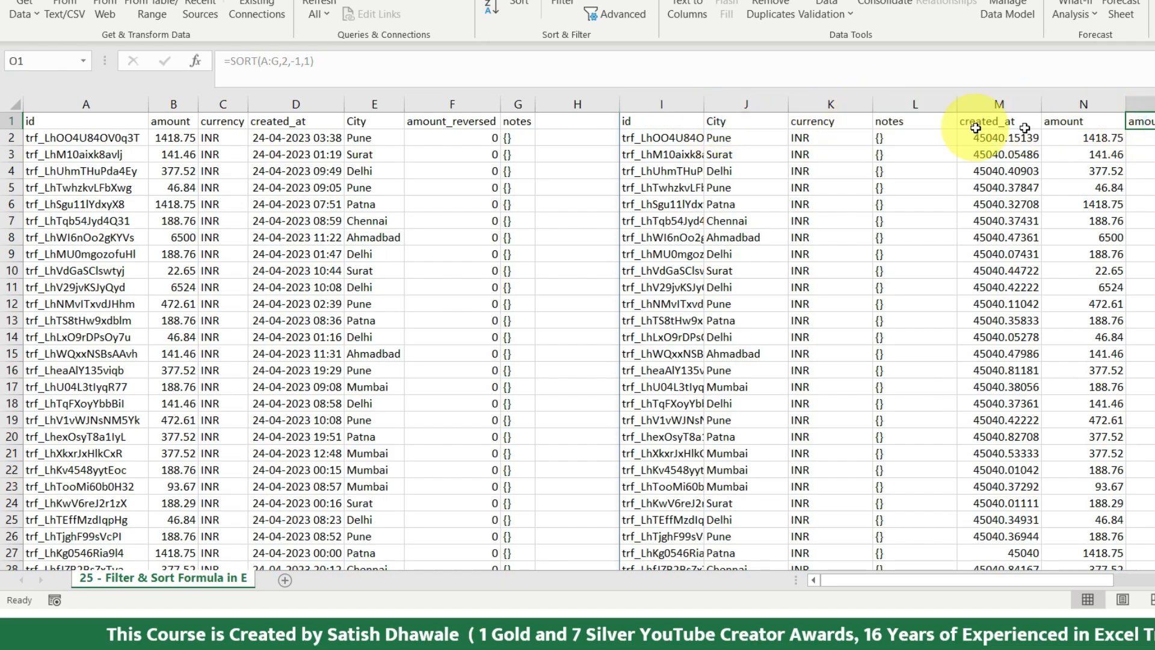
left_click(920, 122)
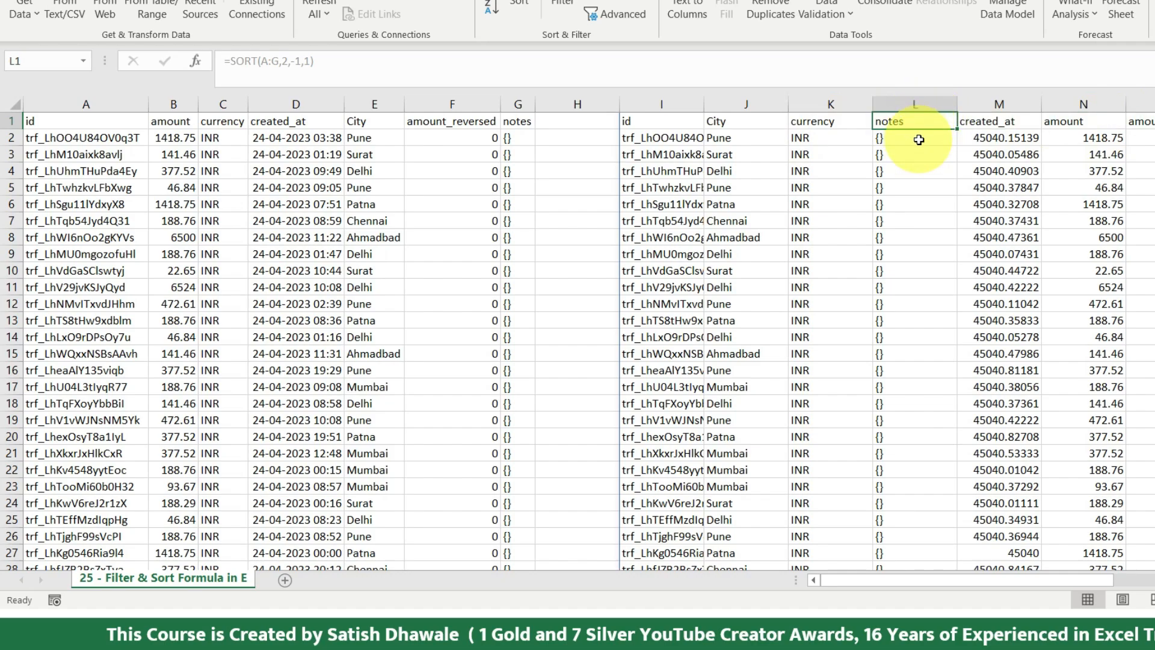
left_click_drag(750, 117, 629, 120)
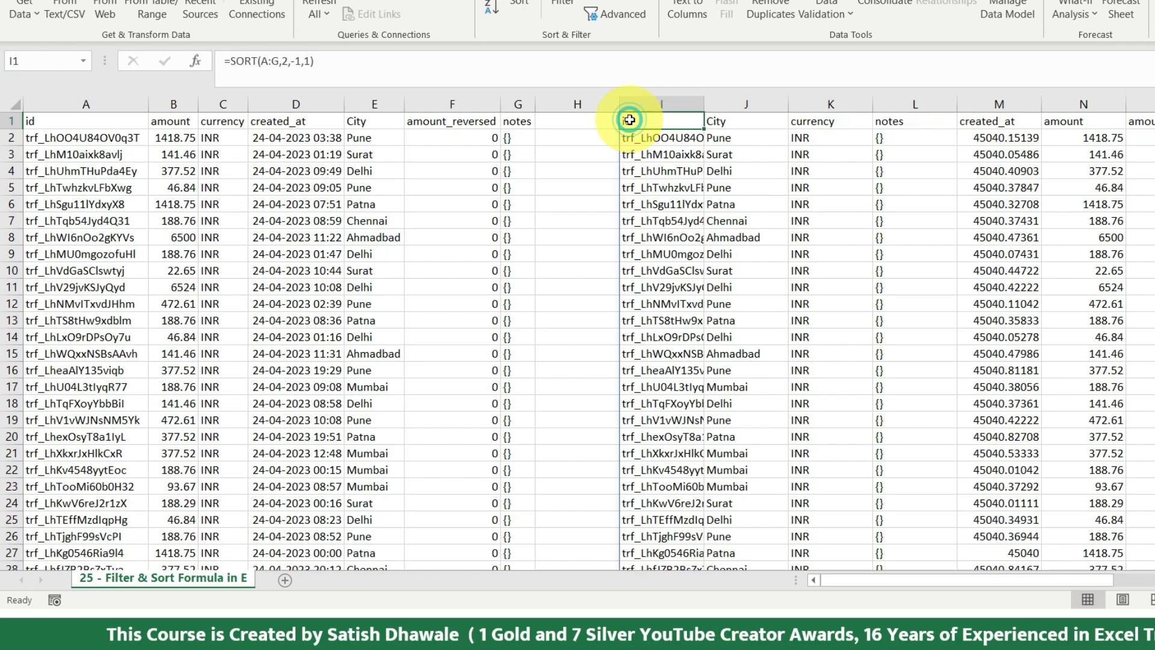
- Change the sort order in the I1 formula to ascending so it reads =SORT(A:G,2,1,1)
double_click(631, 119)
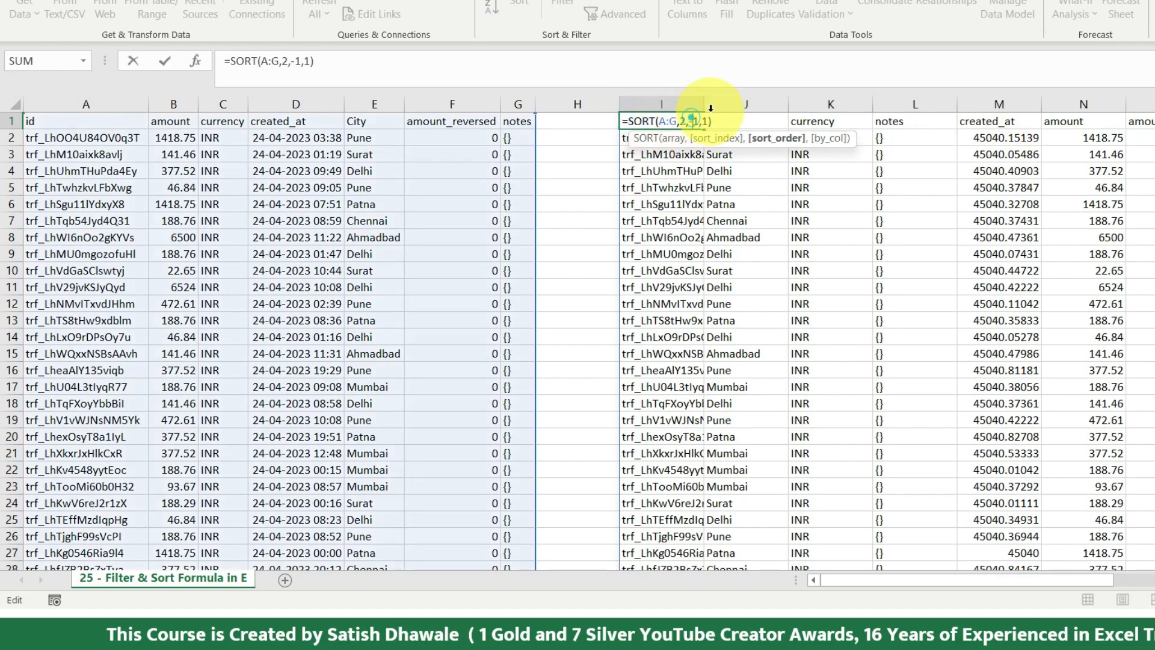
key("BackSpace")
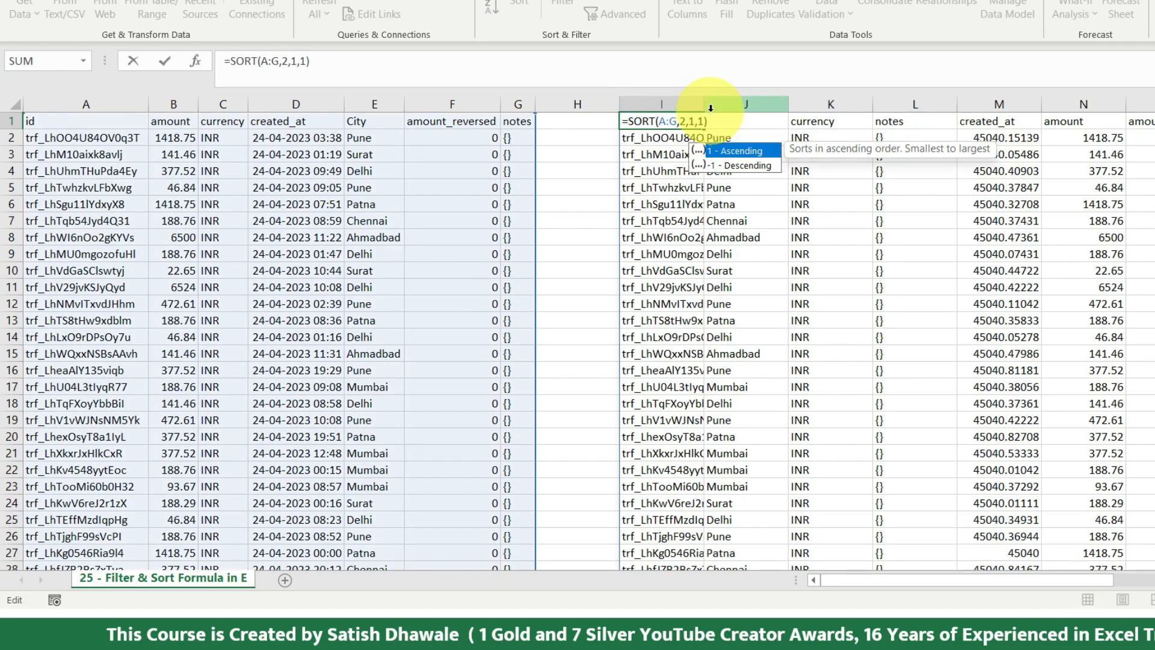
key("Return")
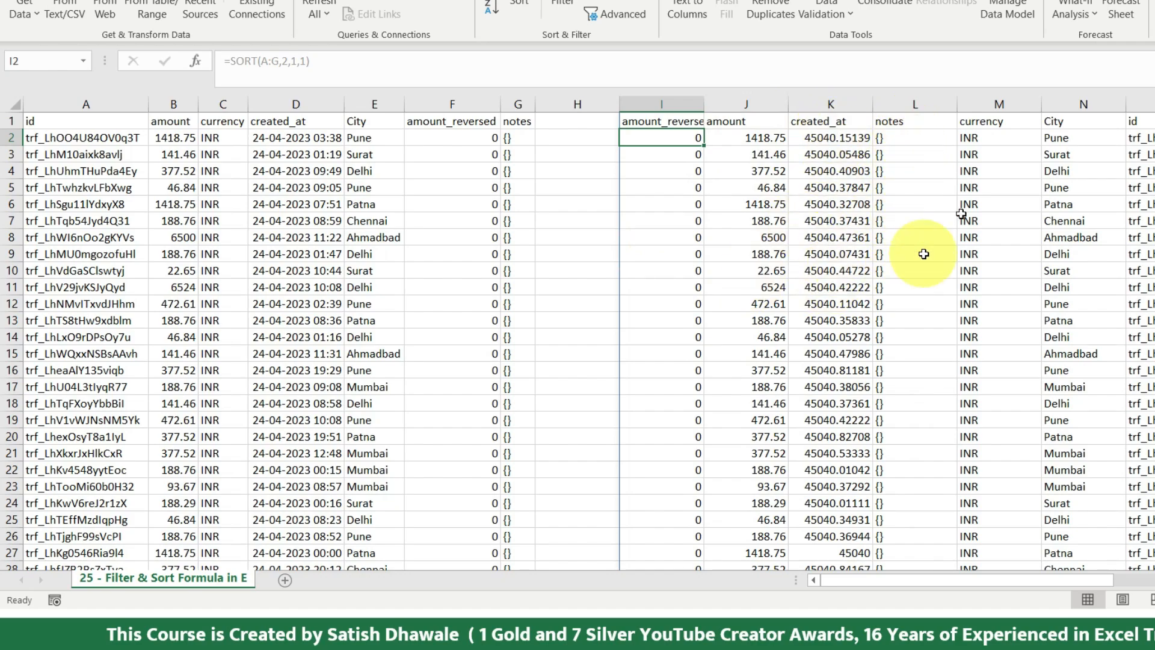
- Try to clear the notes header in L1 of the sorted output
left_click(979, 123)
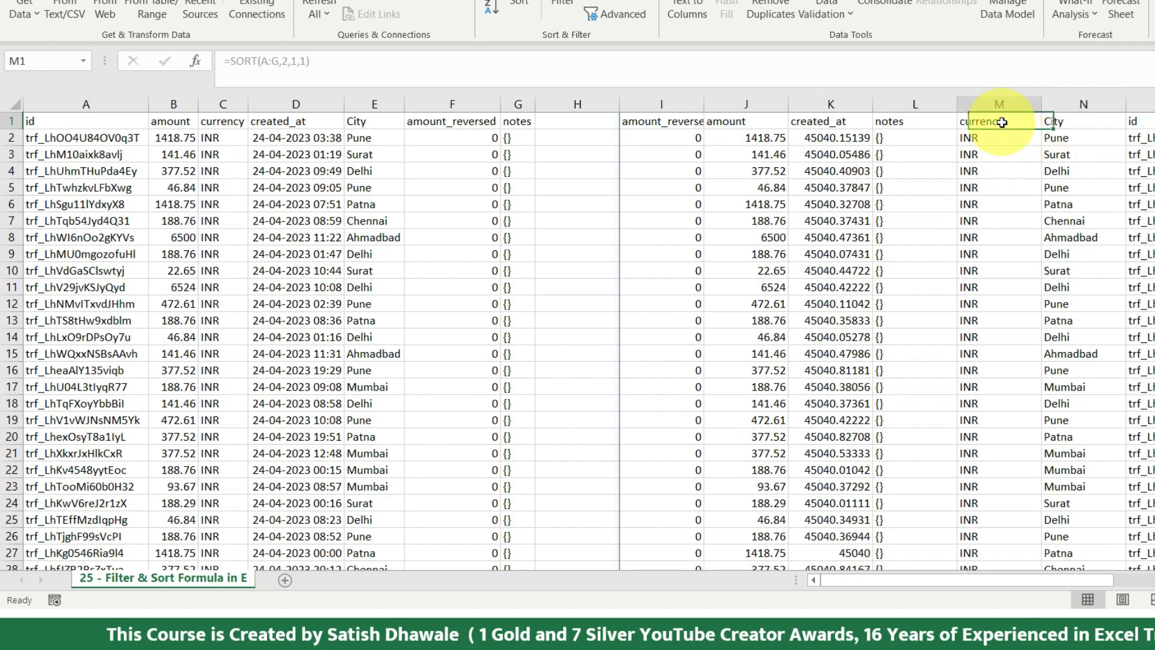
left_click(918, 121)
key("BackSpace")
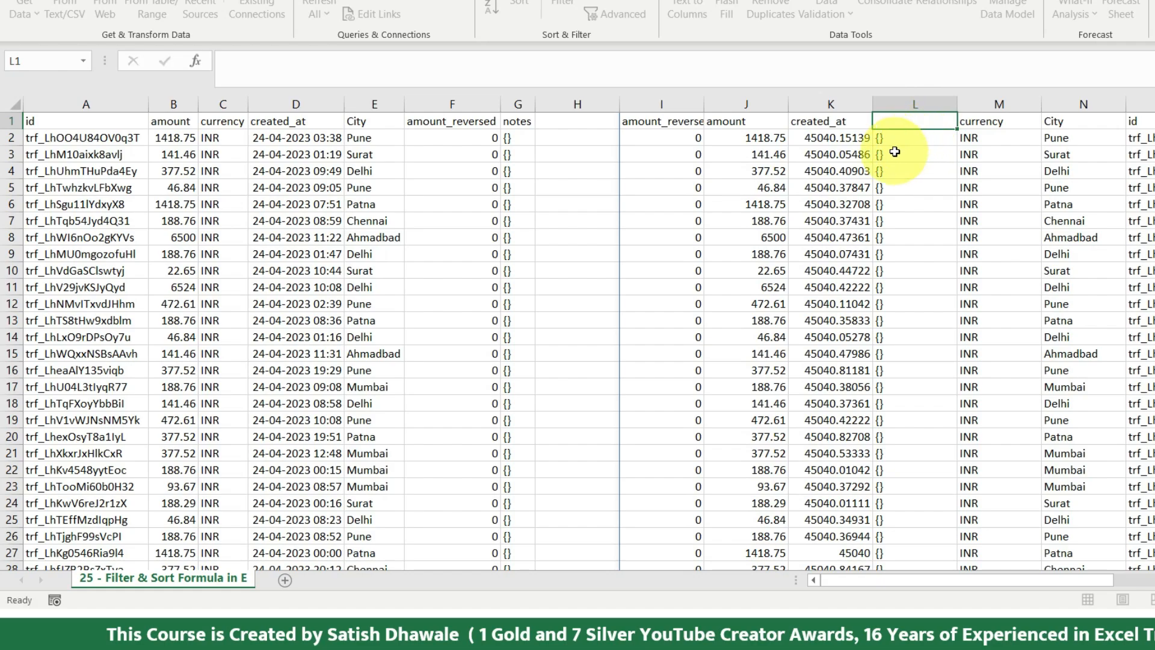
key("Return")
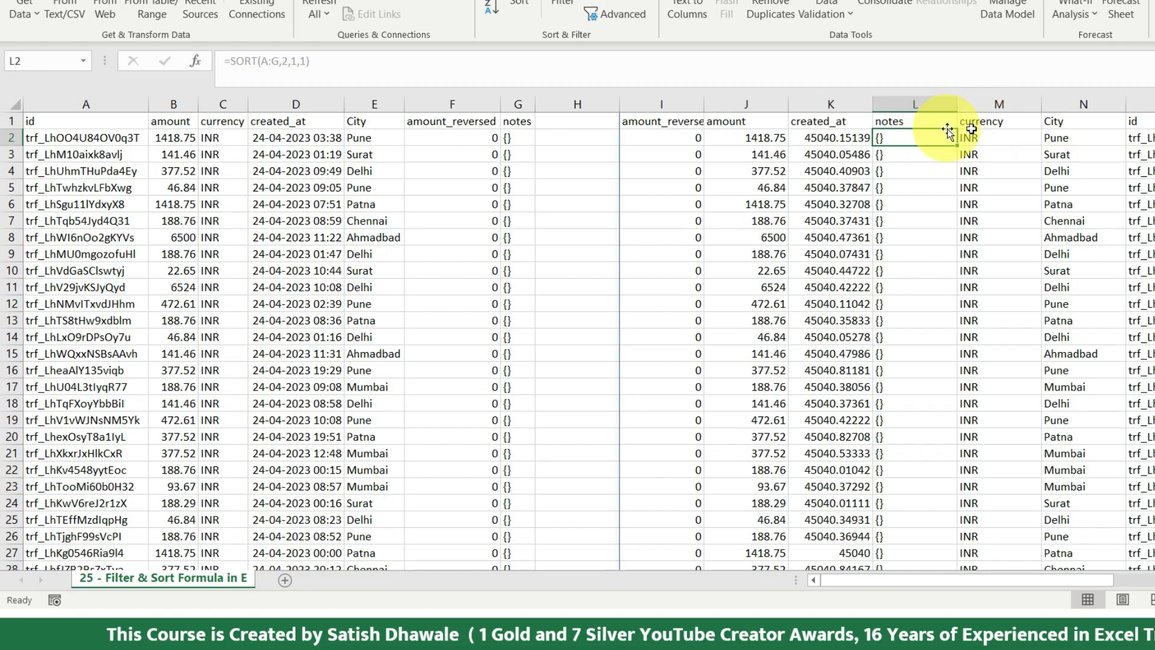
left_click(918, 121)
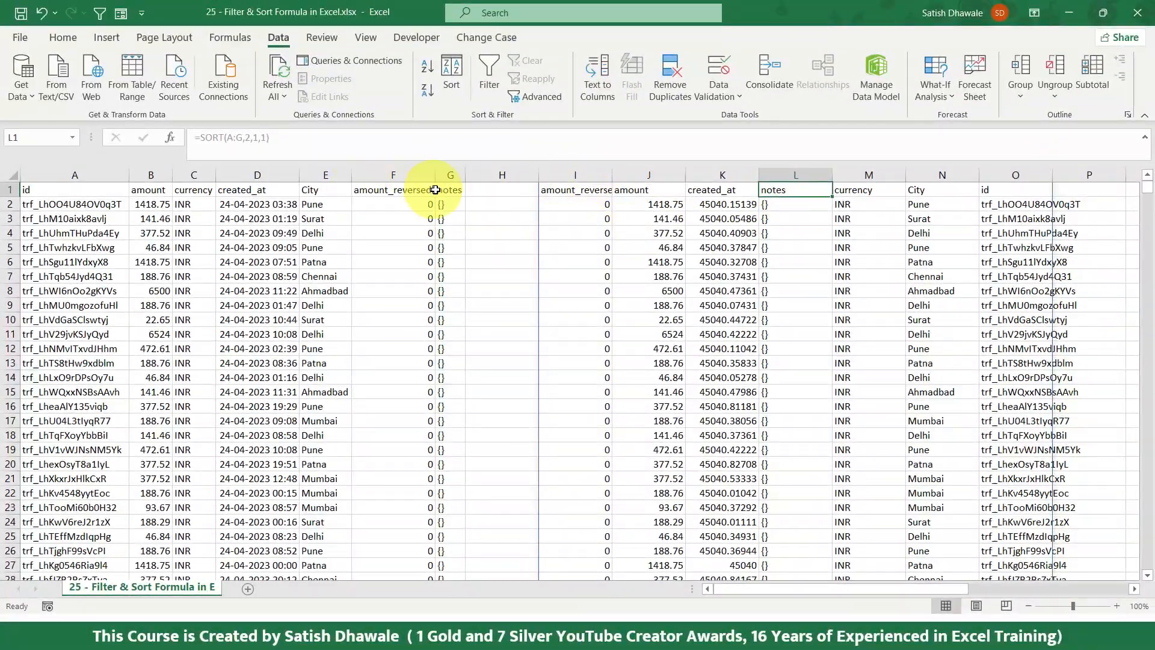
- Rename the source header in G1 to status and clear all the values below it in column G
left_click(452, 186)
type("no")
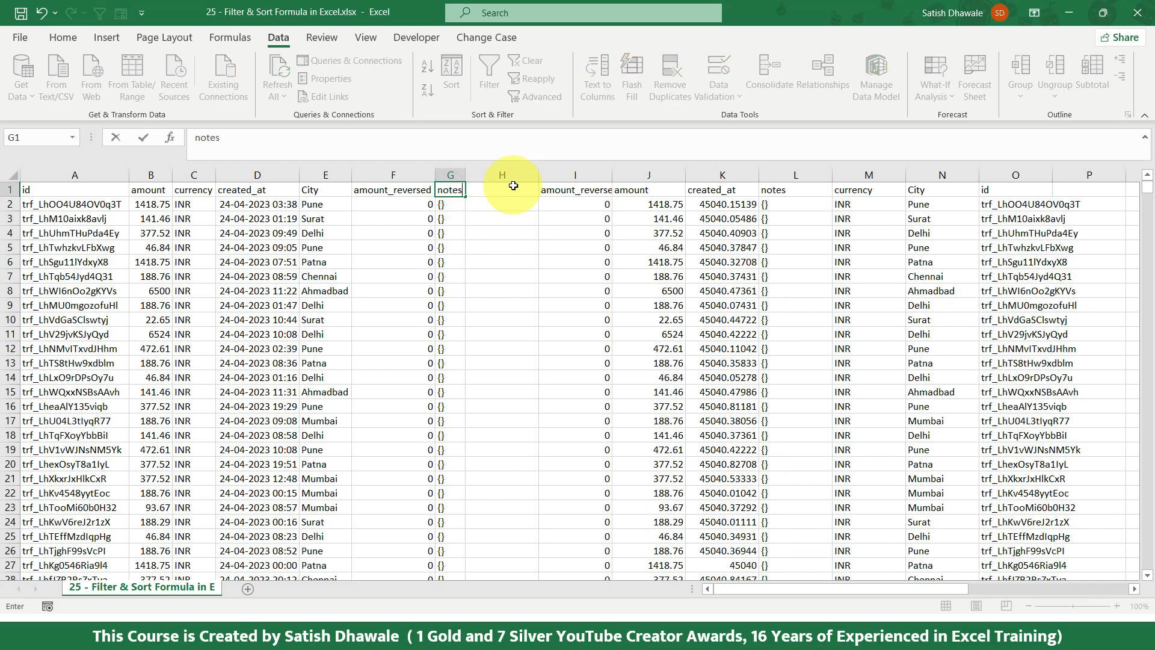
key("Escape")
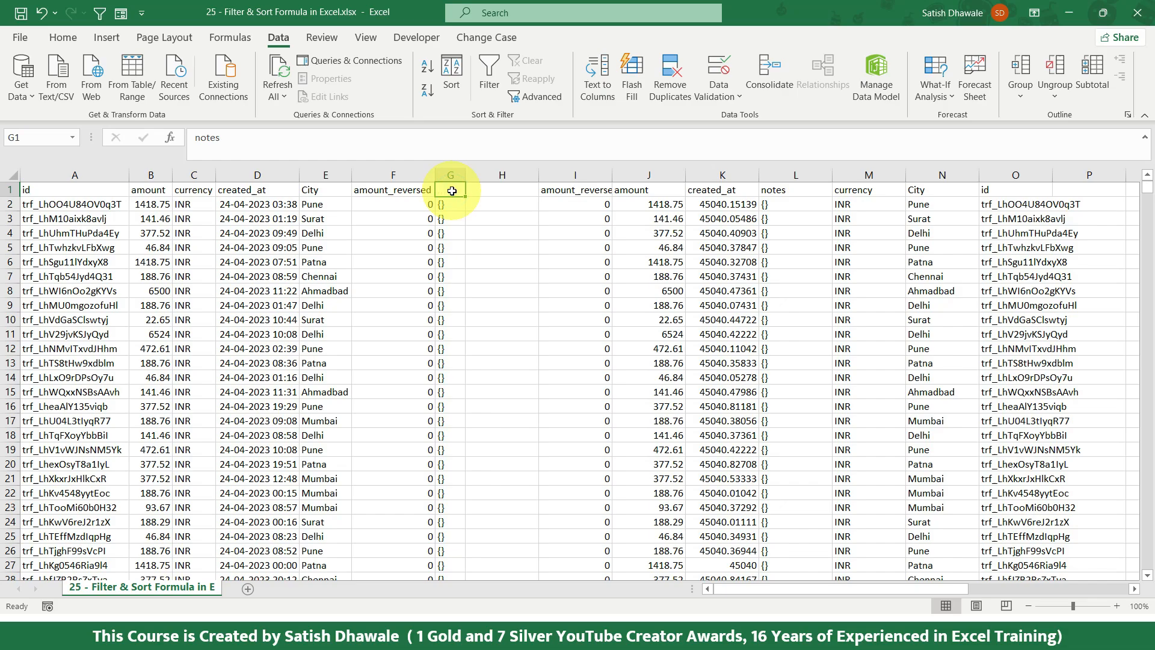
type("stat")
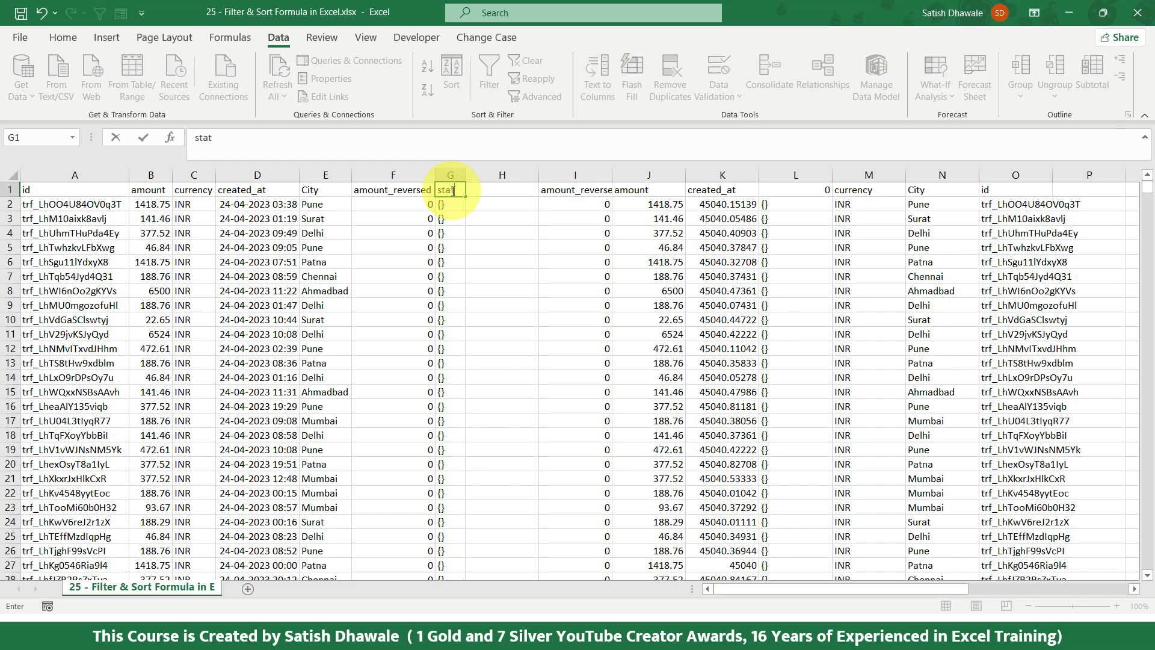
type("us")
key("Return")
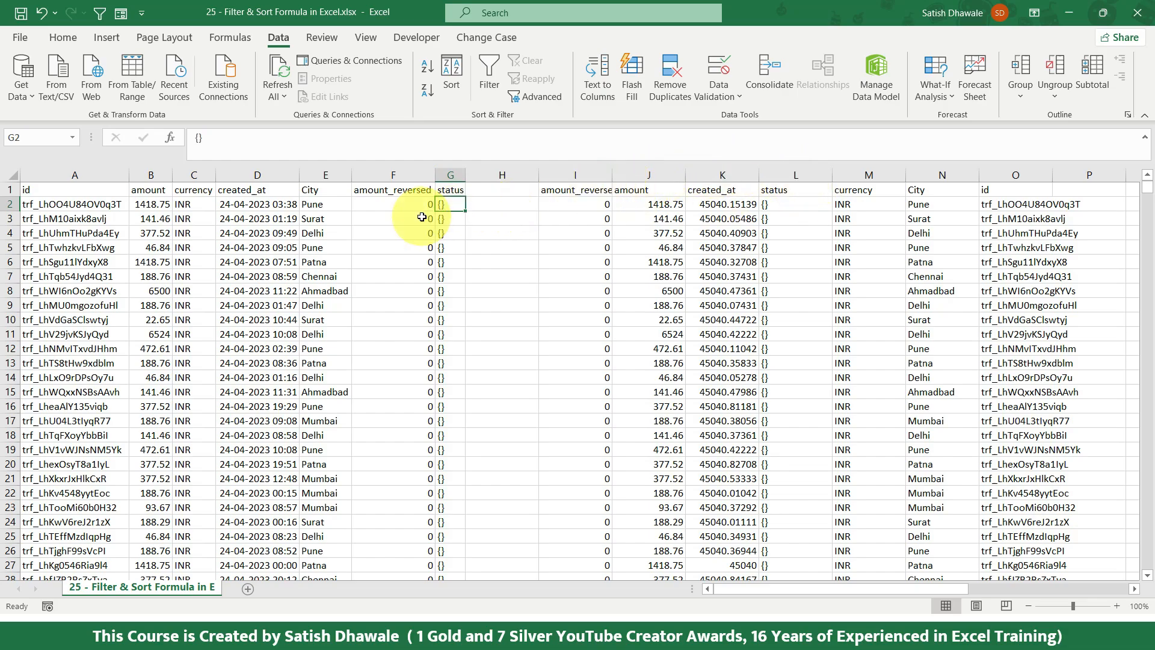
key("ctrl+shift+Down")
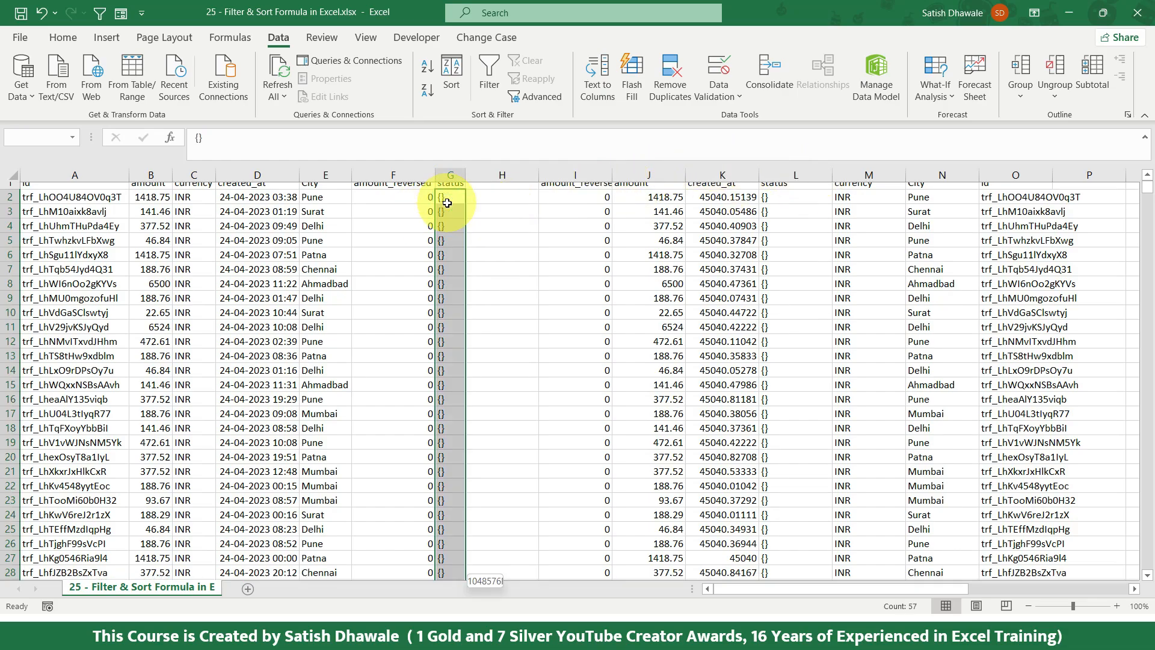
key("Delete")
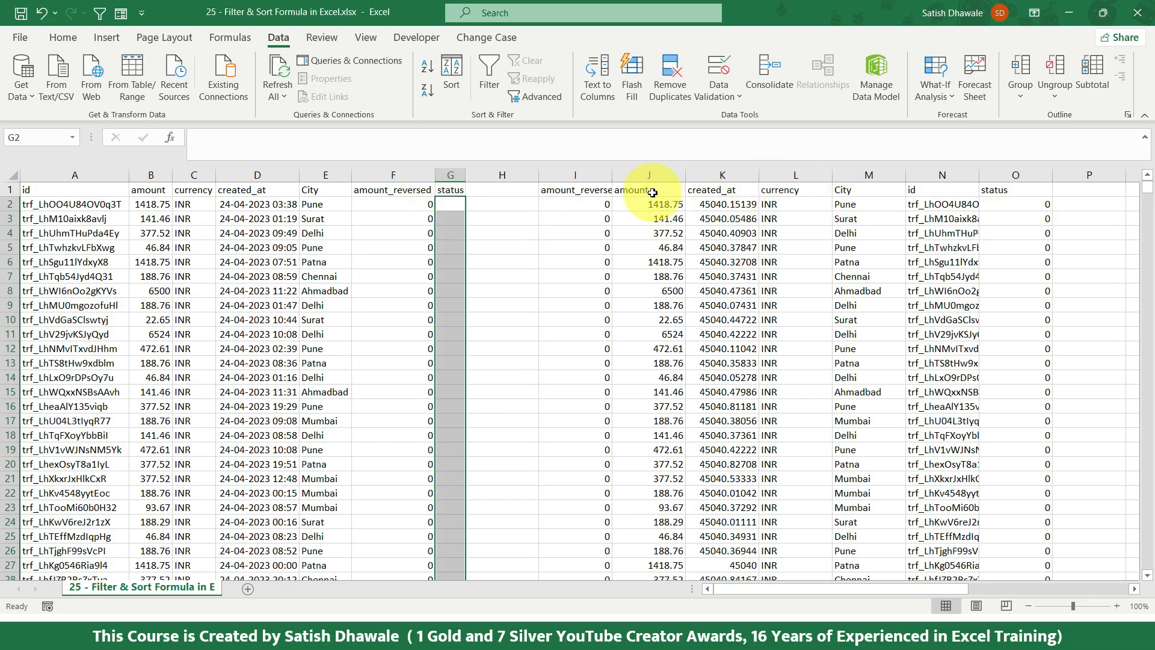
- Compare the column order of the sorted output in I:O with the amount, amount_reversed and status columns of the source data
left_click_drag(593, 189, 1017, 194)
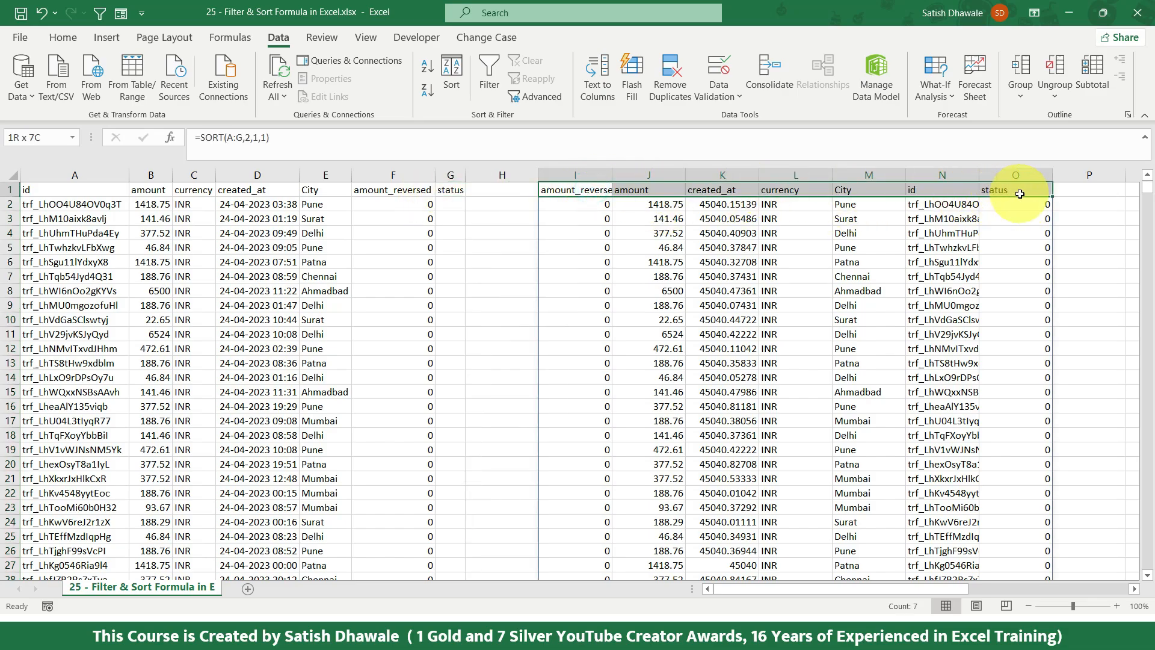
left_click(578, 192)
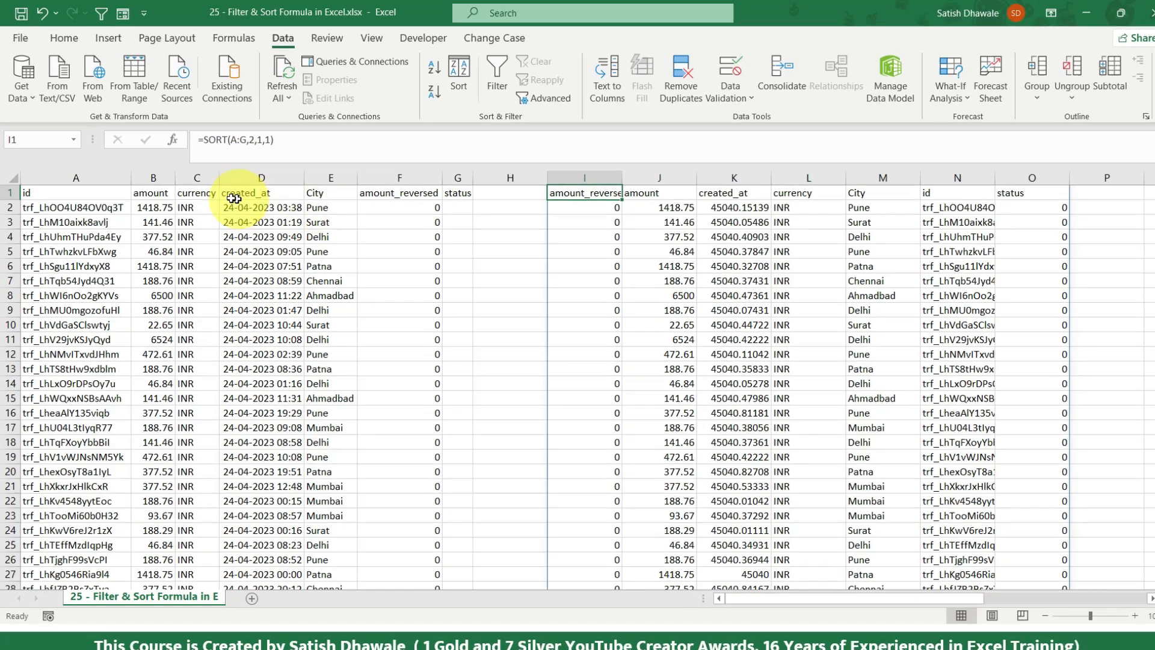
left_click_drag(150, 190, 144, 272)
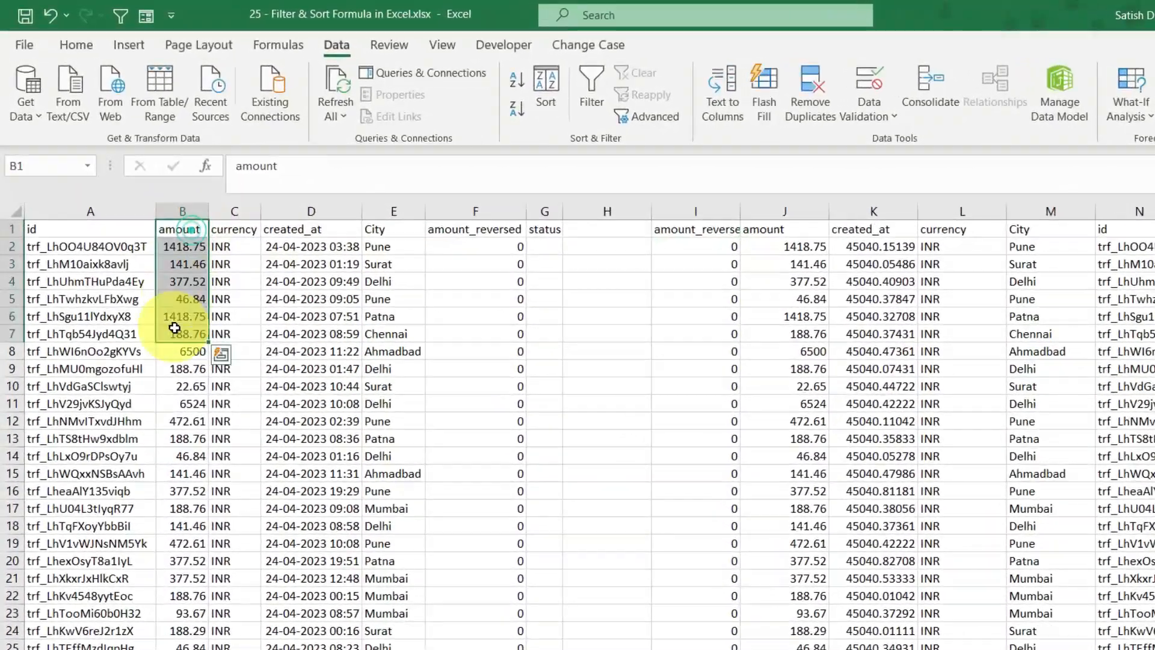
left_click(702, 264)
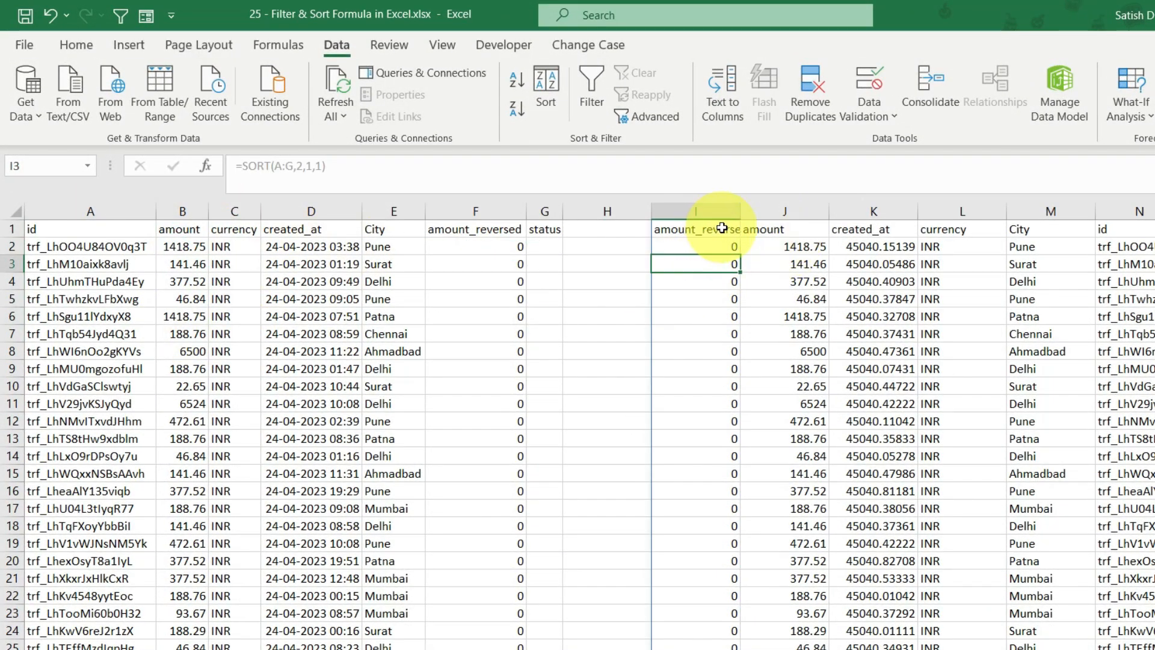
left_click_drag(722, 228, 710, 298)
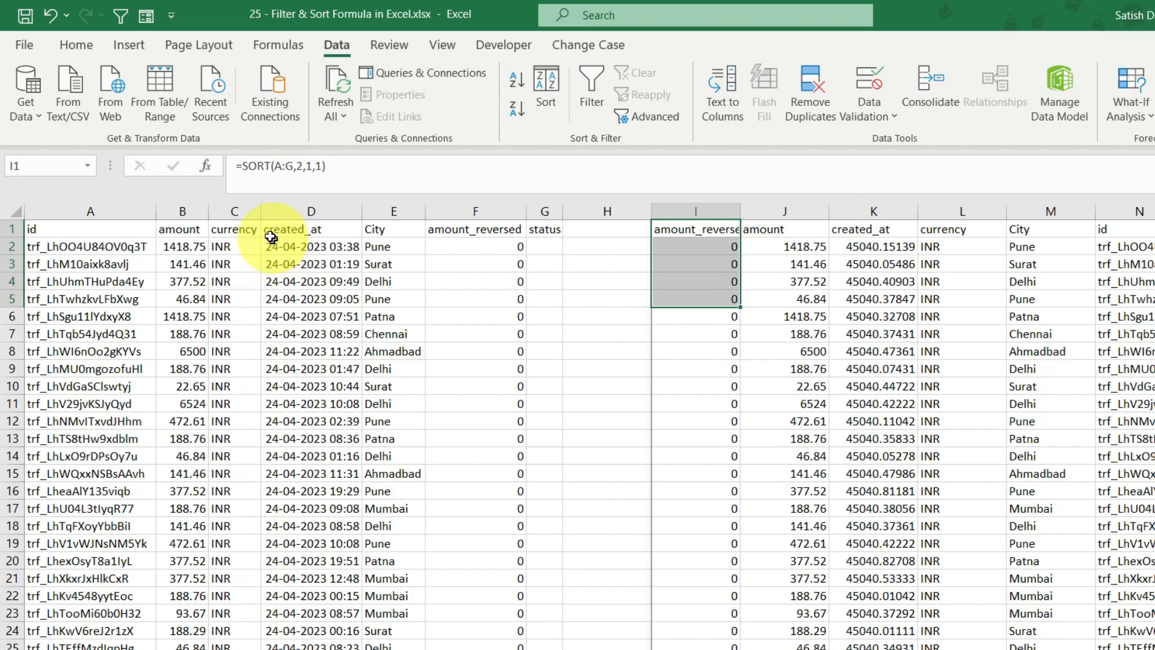
left_click_drag(471, 228, 476, 387)
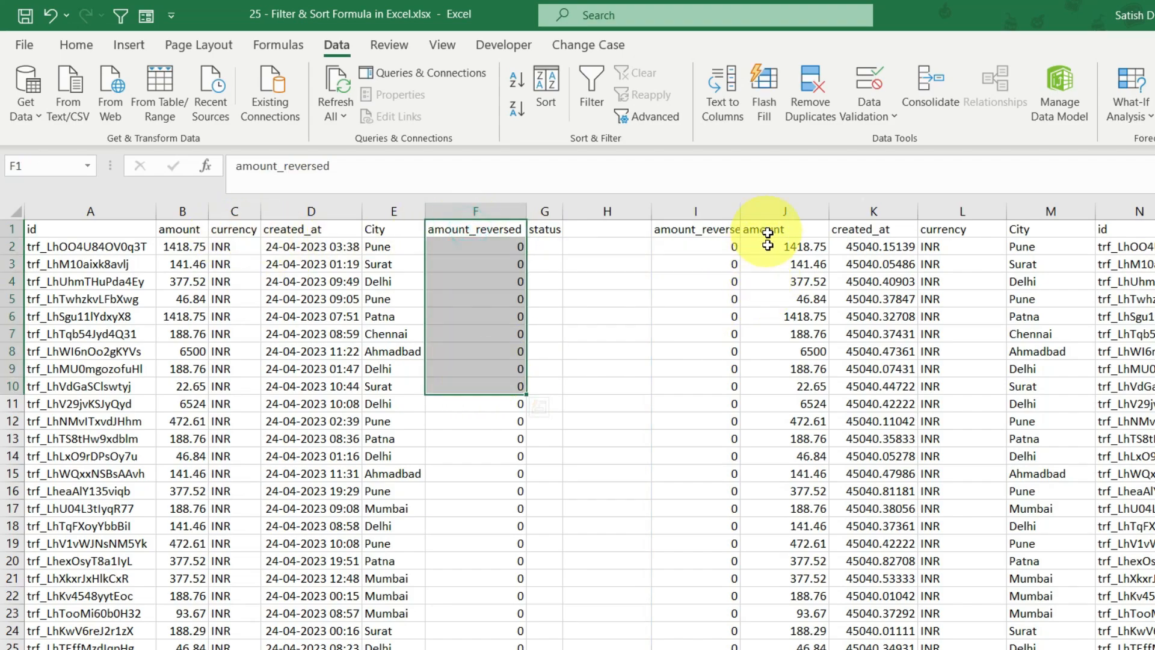
left_click_drag(768, 245, 776, 385)
left_click(879, 248)
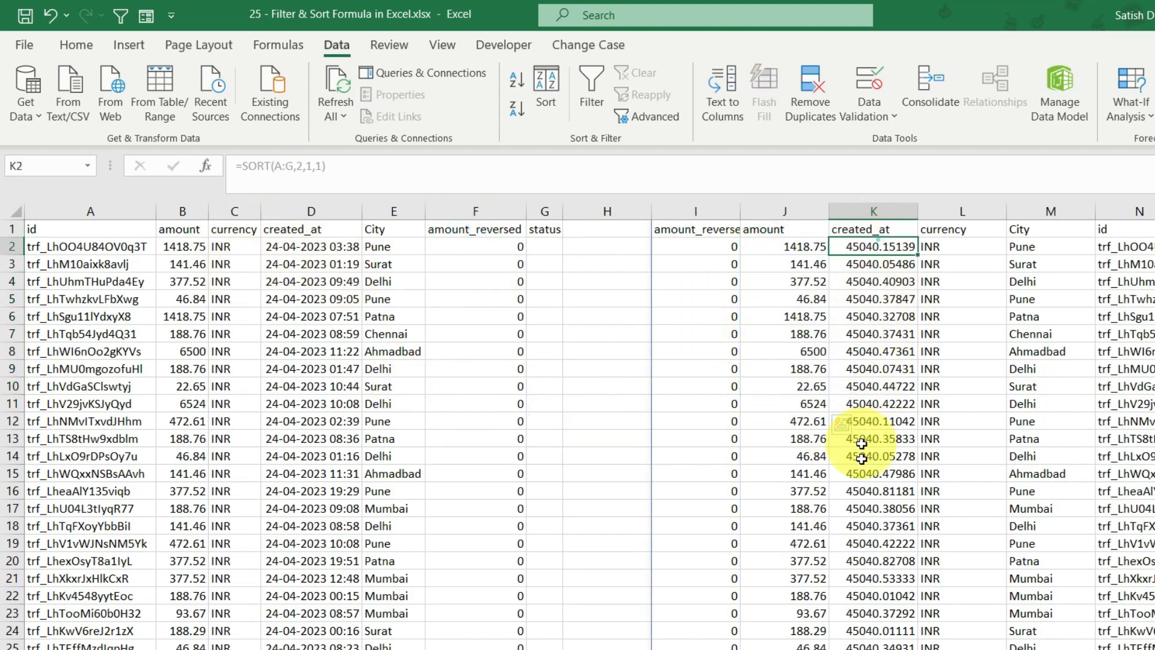
left_click_drag(959, 245, 959, 386)
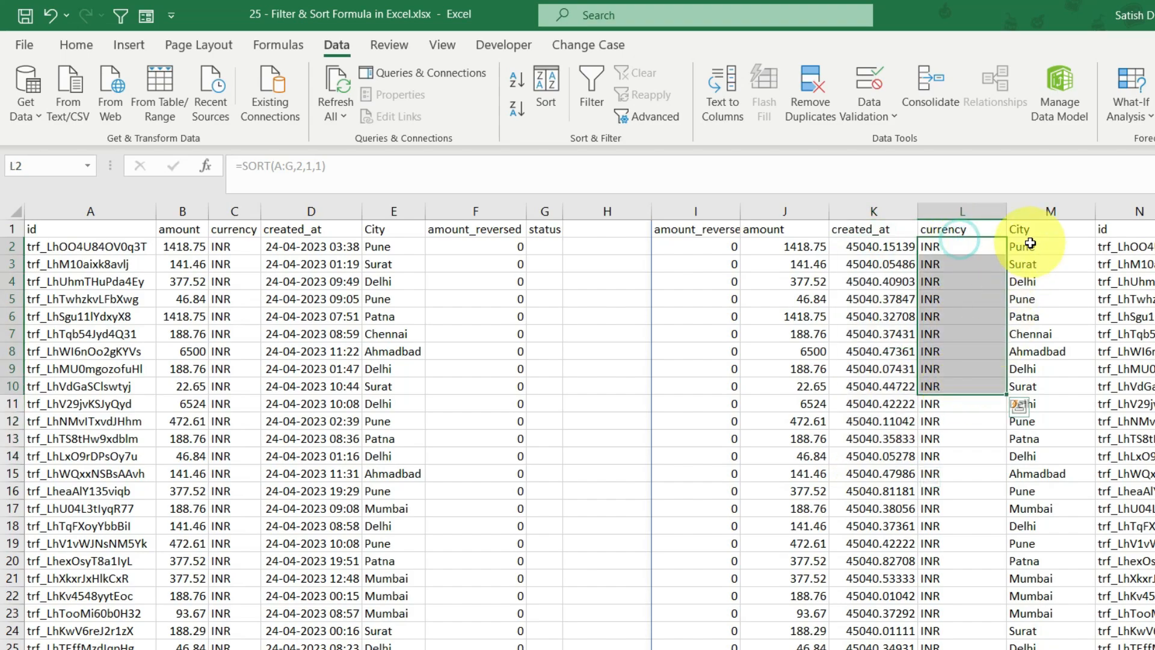
left_click_drag(1031, 243, 1031, 387)
left_click_drag(1143, 248, 1154, 420)
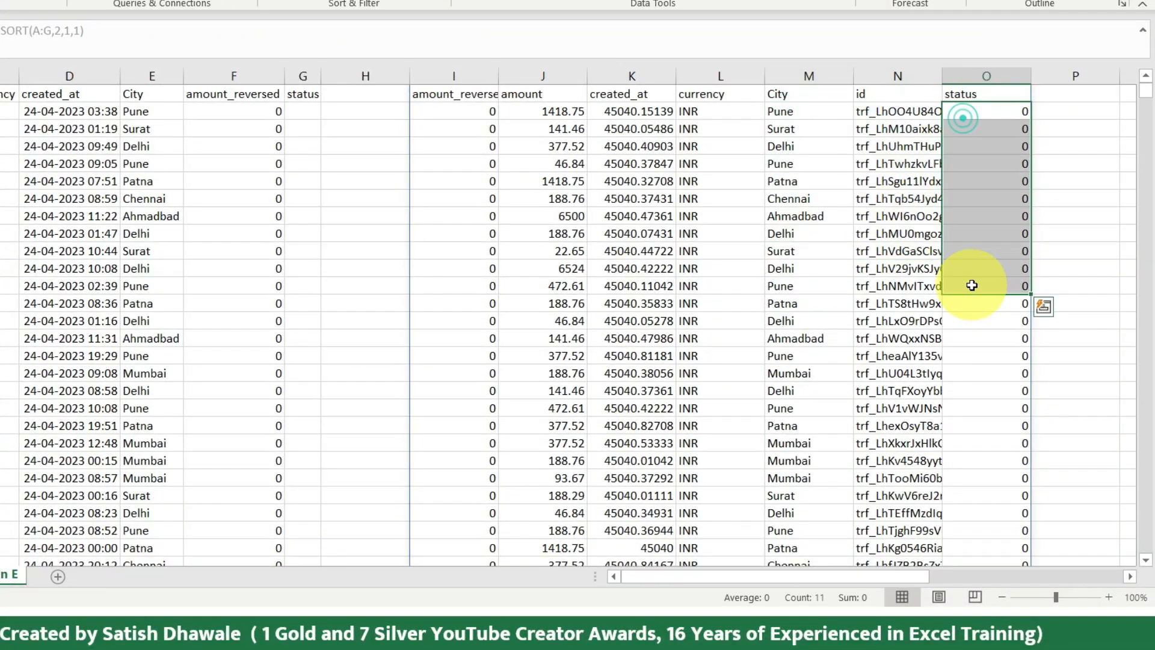
left_click_drag(303, 95, 279, 326)
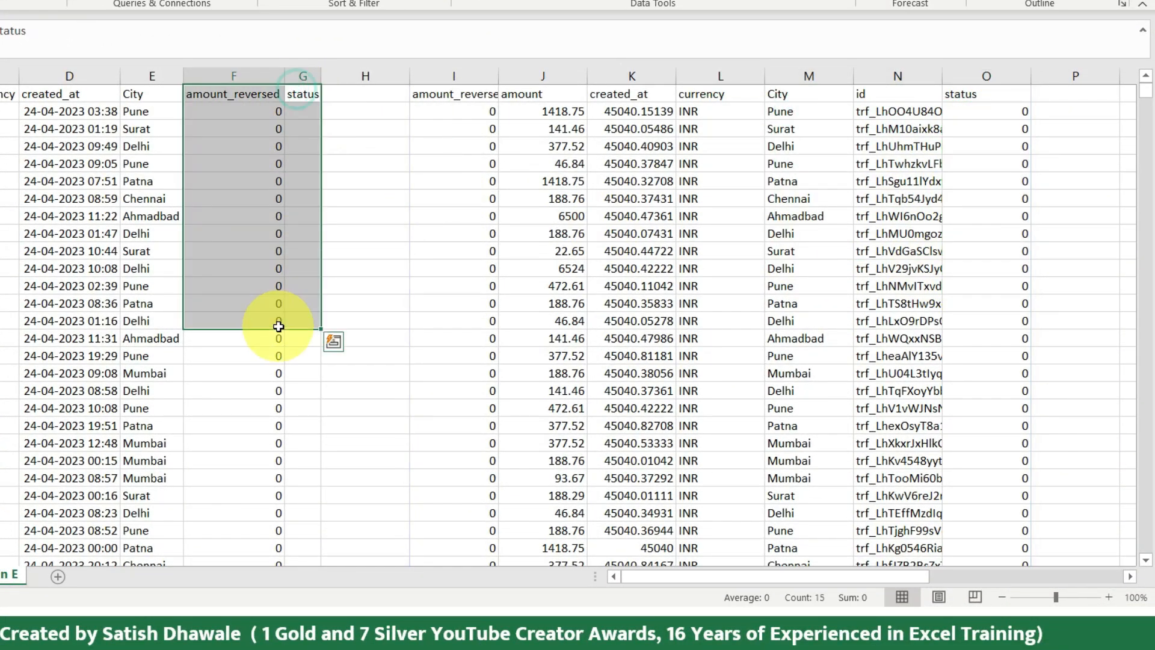